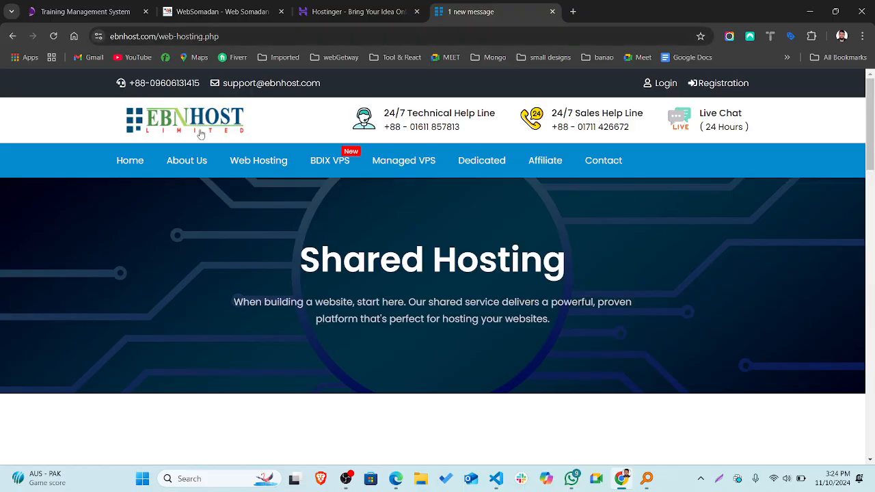
Sign in to the EBN HOST client area with the saved NordPass account.
{"action": "left_click", "coordinate": [665, 82]}
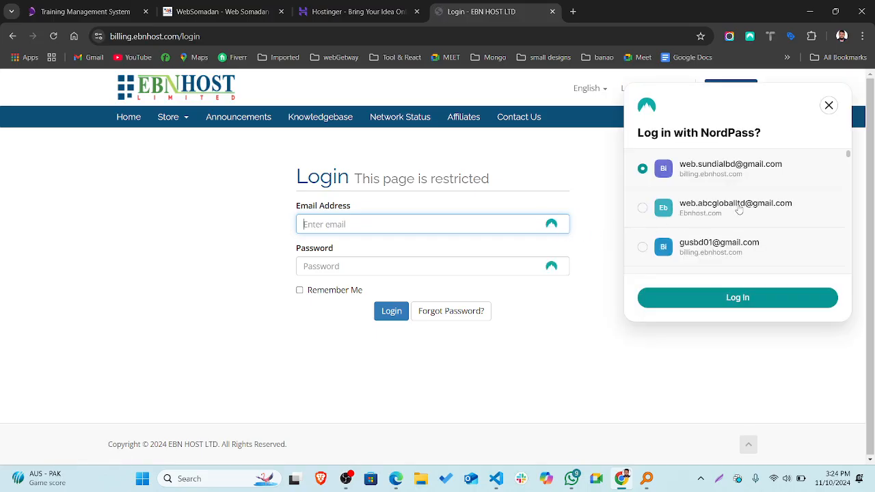
{"action": "left_click", "coordinate": [731, 299]}
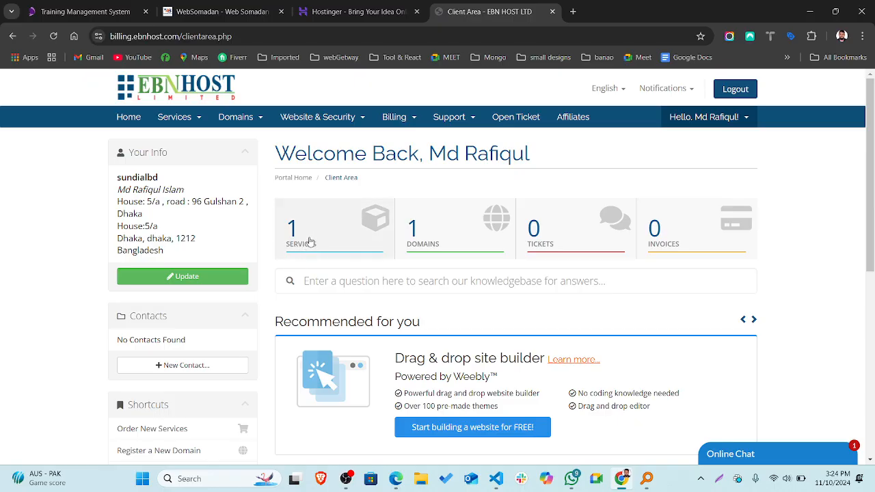
Check the registered domain, then open My Products & Services showing the Ultimate - B plan.
{"action": "left_click", "coordinate": [432, 237]}
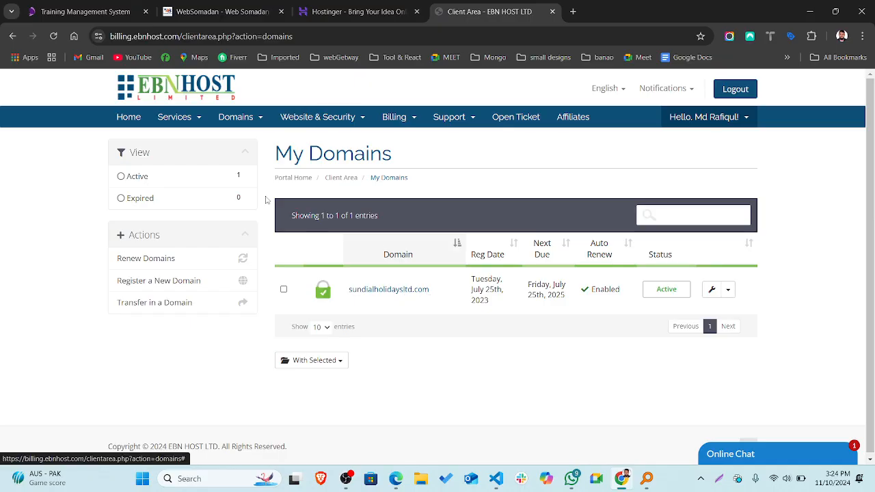
{"action": "left_click", "coordinate": [12, 35]}
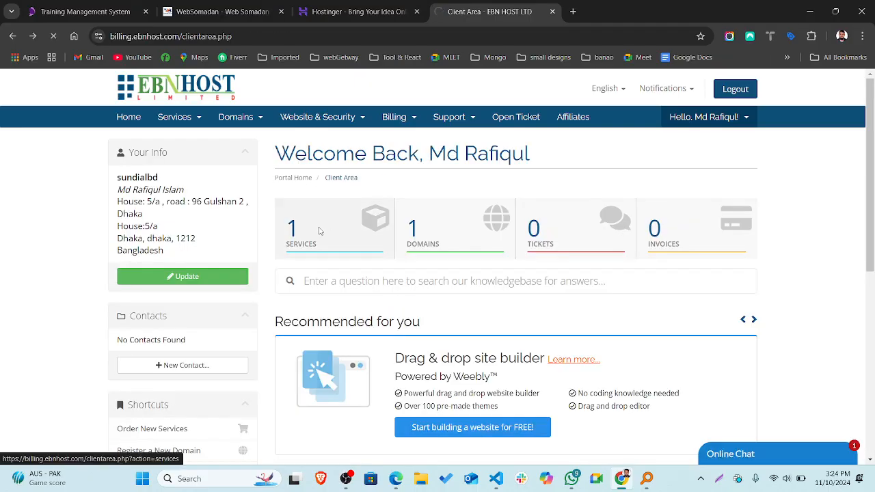
{"action": "left_click", "coordinate": [319, 231]}
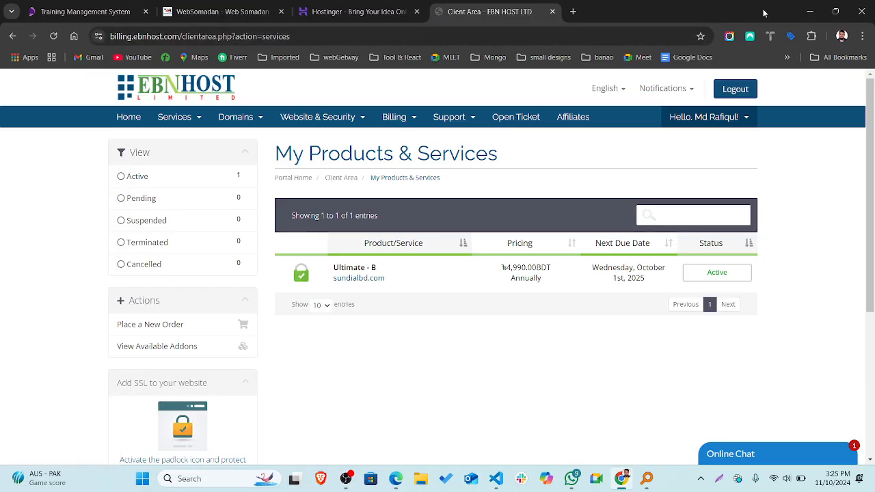
Open ebnhost.com in a new incognito window.
{"action": "left_click", "coordinate": [861, 36]}
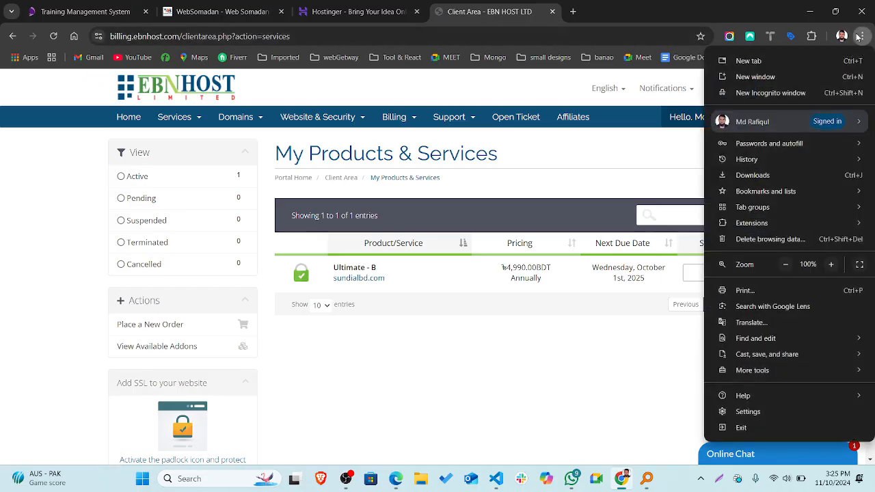
{"action": "left_click", "coordinate": [769, 93]}
{"action": "type", "text": "e"}
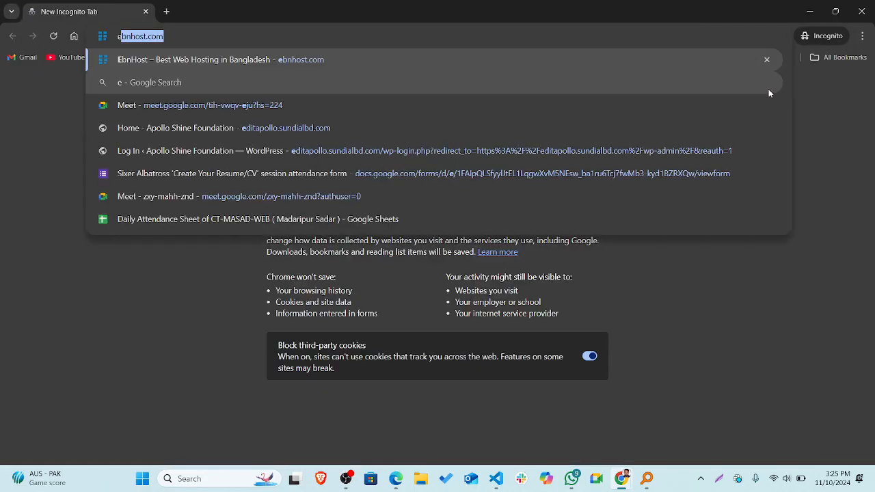
{"action": "key", "text": "Return"}
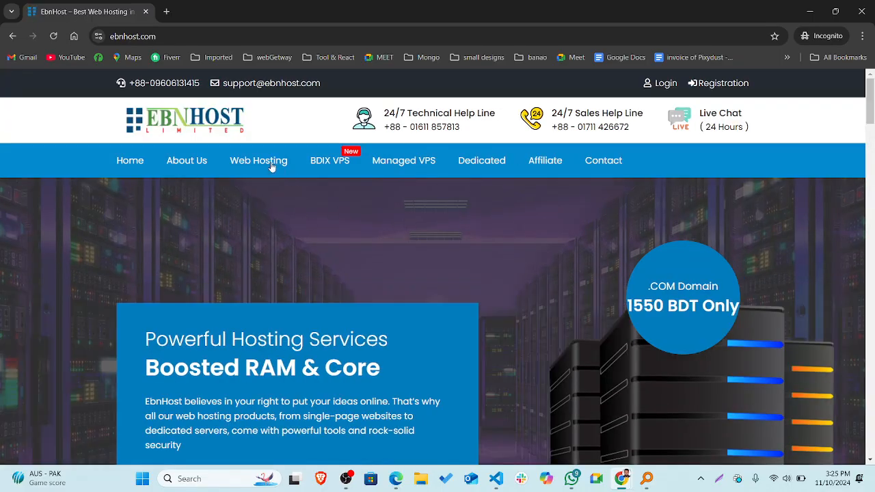
Go to the Web Hosting page and browse the Ultimate plans' features.
{"action": "left_click", "coordinate": [250, 166]}
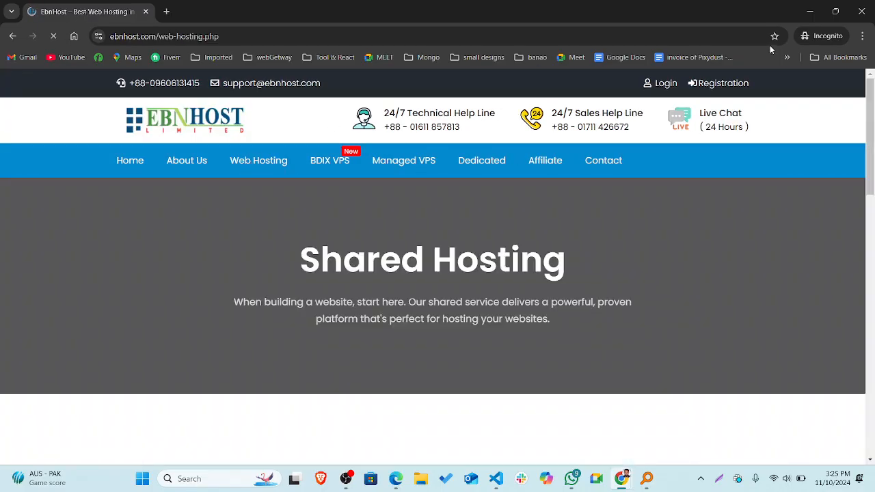
{"action": "scroll", "coordinate": [471, 313], "scroll_direction": "down", "scroll_amount": 4}
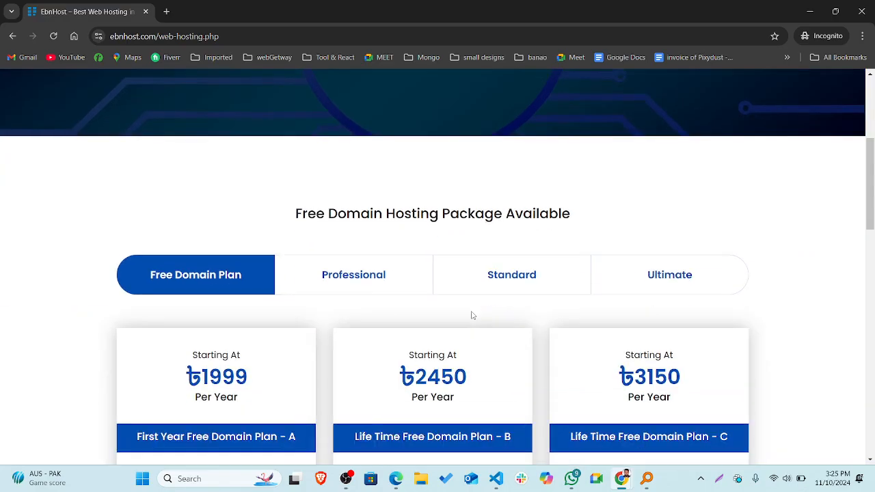
{"action": "left_click", "coordinate": [656, 276]}
{"action": "scroll", "coordinate": [486, 253], "scroll_direction": "down", "scroll_amount": 2}
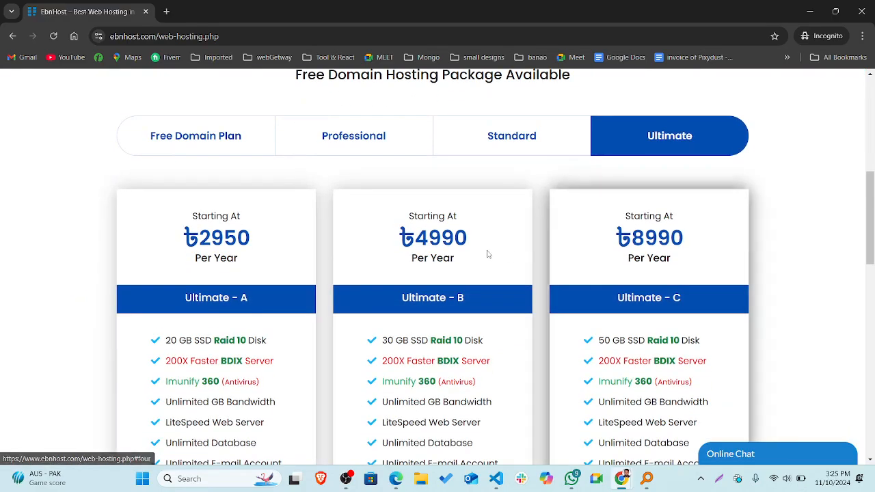
{"action": "scroll", "coordinate": [448, 264], "scroll_direction": "down", "scroll_amount": 1}
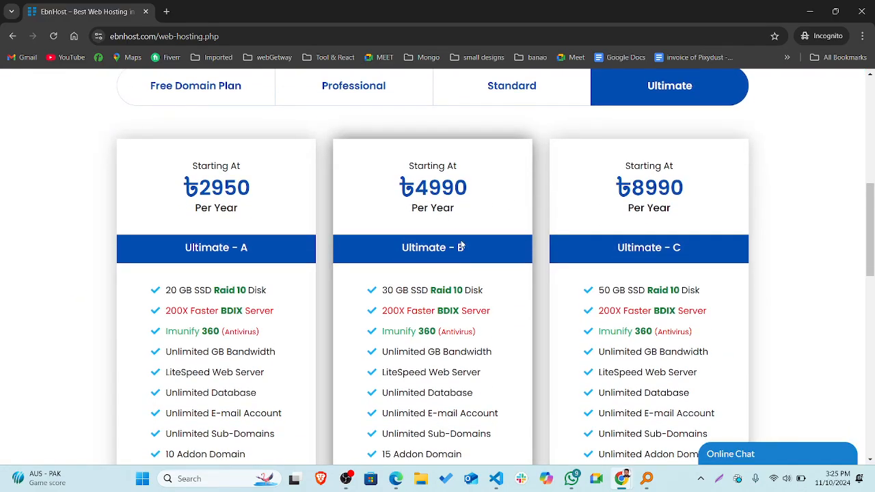
{"action": "scroll", "coordinate": [460, 246], "scroll_direction": "down", "scroll_amount": 1}
{"action": "scroll", "coordinate": [441, 356], "scroll_direction": "down", "scroll_amount": 1}
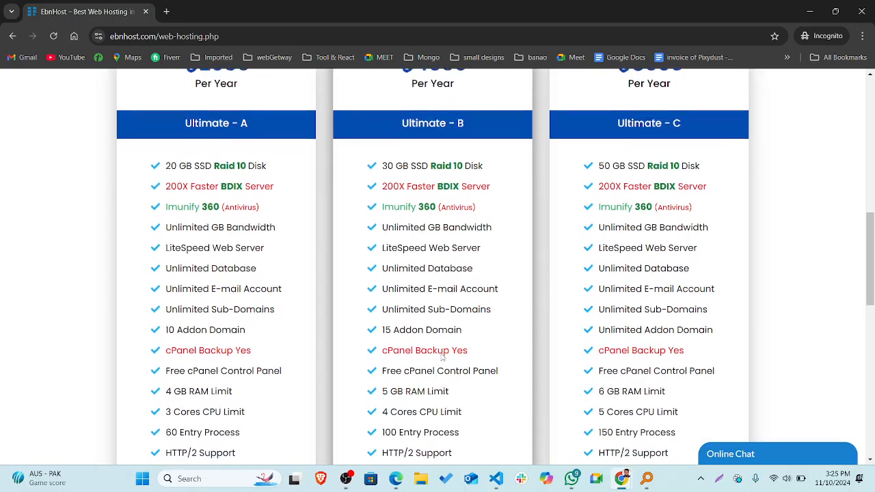
{"action": "scroll", "coordinate": [441, 353], "scroll_direction": "down", "scroll_amount": 1}
{"action": "scroll", "coordinate": [441, 353], "scroll_direction": "up", "scroll_amount": 1}
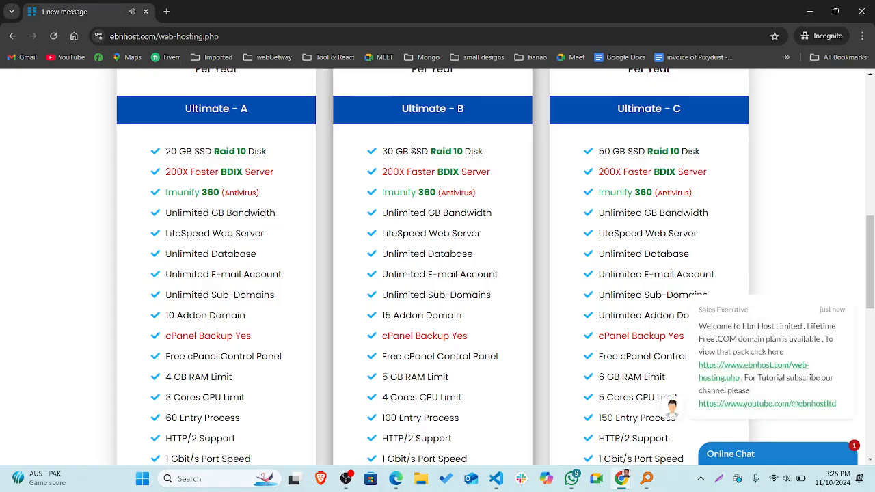
Highlight Ultimate - B's Raid 10 disk feature and keep scrolling the comparison.
{"action": "left_click_drag", "start_coordinate": [430, 151], "coordinate": [463, 151]}
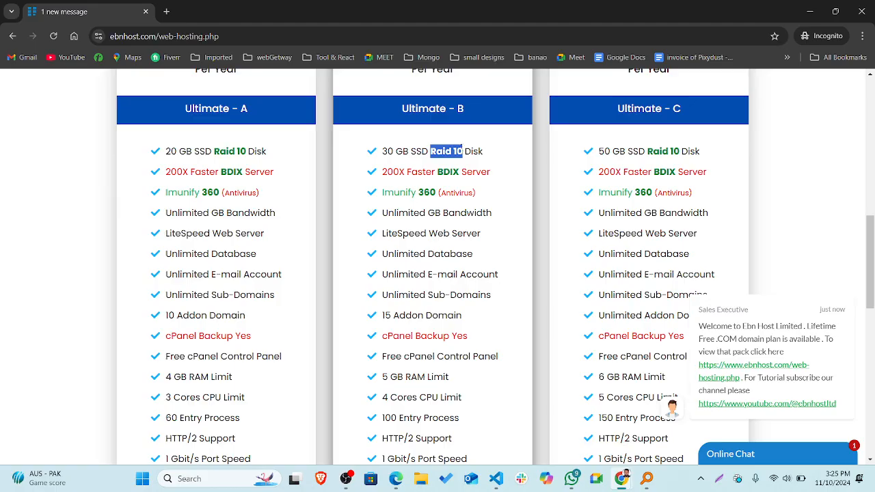
{"action": "left_click", "coordinate": [391, 127]}
{"action": "scroll", "coordinate": [390, 127], "scroll_direction": "down", "scroll_amount": 1}
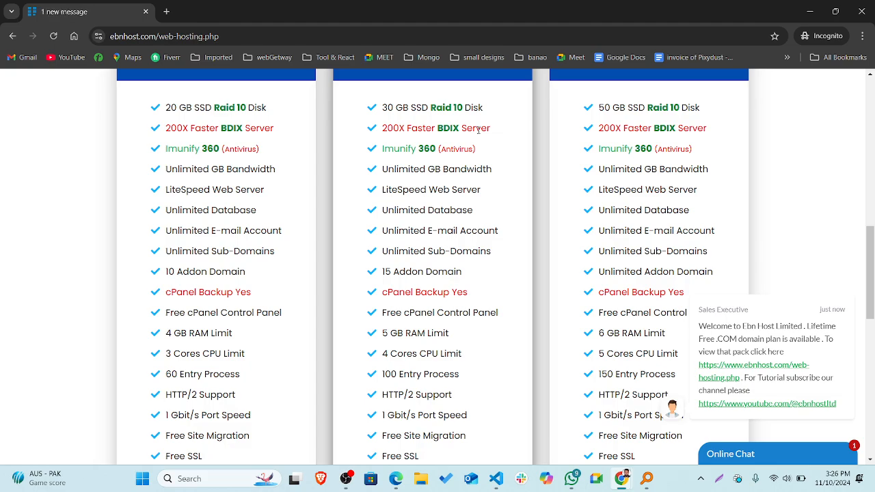
Highlight the 200X Faster BDIX Server feature in the hosting plans.
{"action": "scroll", "coordinate": [533, 116], "scroll_direction": "down", "scroll_amount": 1}
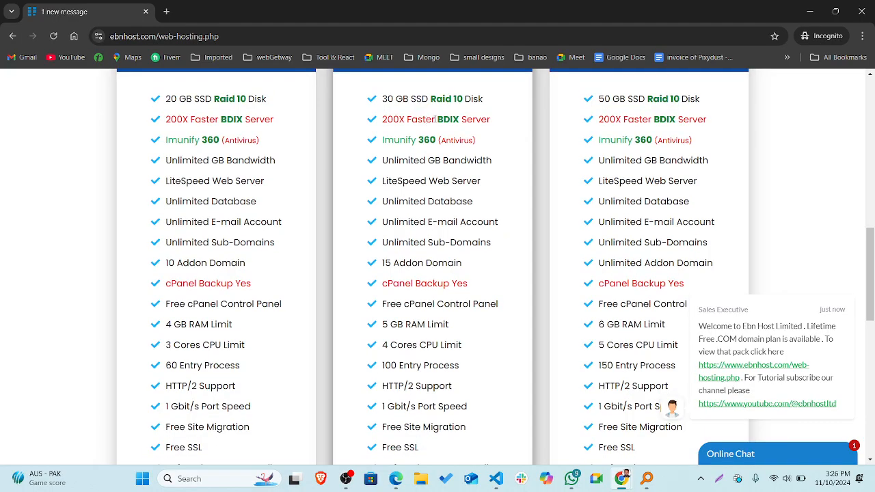
{"action": "left_click_drag", "start_coordinate": [436, 118], "coordinate": [483, 122]}
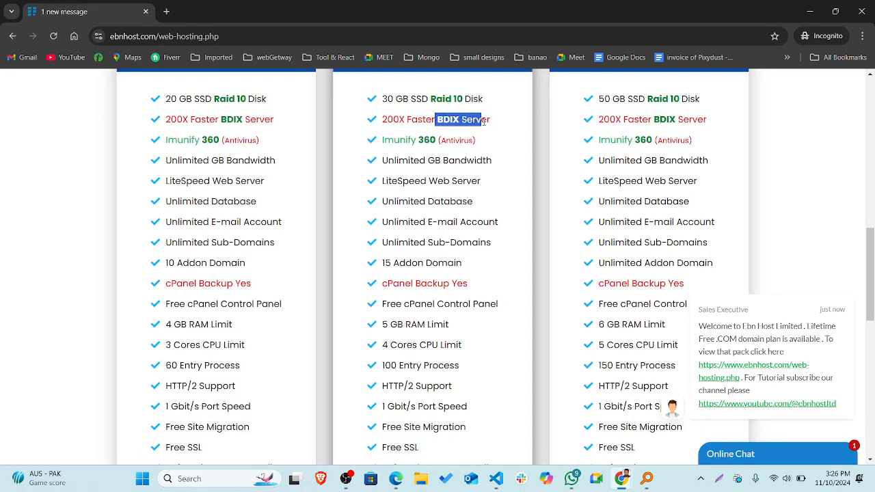
{"action": "scroll", "coordinate": [483, 121], "scroll_direction": "up", "scroll_amount": 1}
{"action": "scroll", "coordinate": [483, 122], "scroll_direction": "down", "scroll_amount": 2}
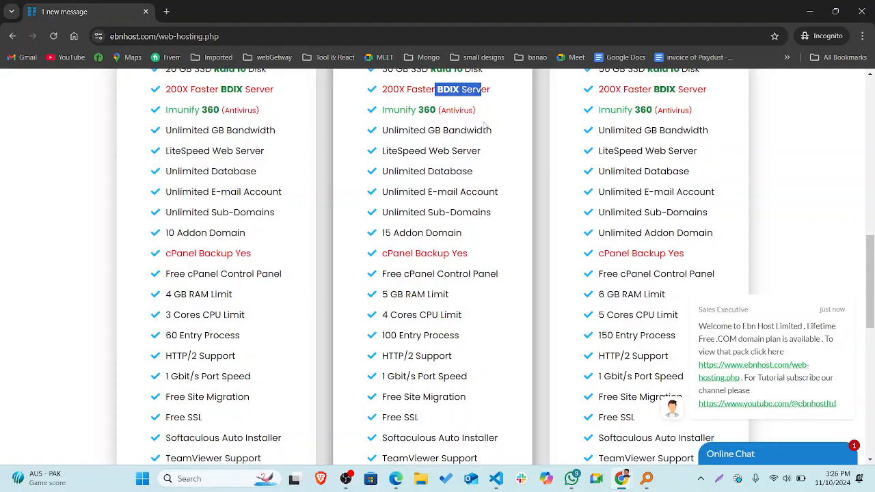
{"action": "scroll", "coordinate": [448, 216], "scroll_direction": "down", "scroll_amount": 3}
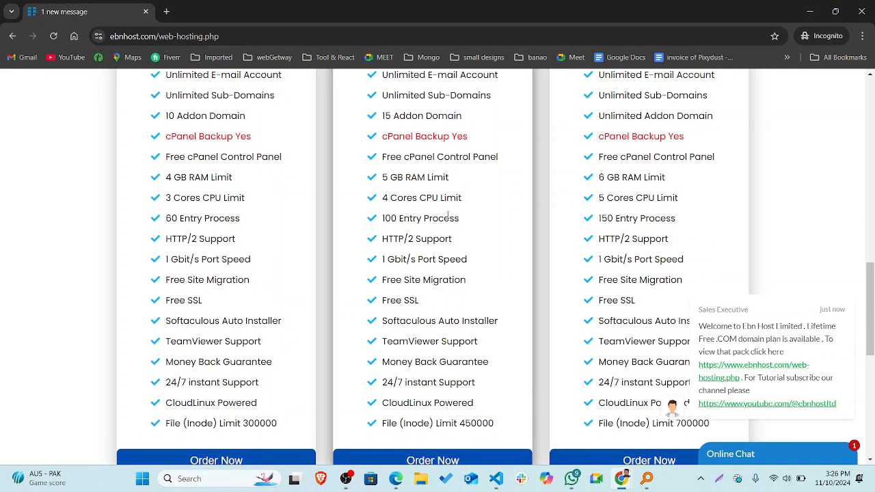
{"action": "scroll", "coordinate": [435, 179], "scroll_direction": "up", "scroll_amount": 2}
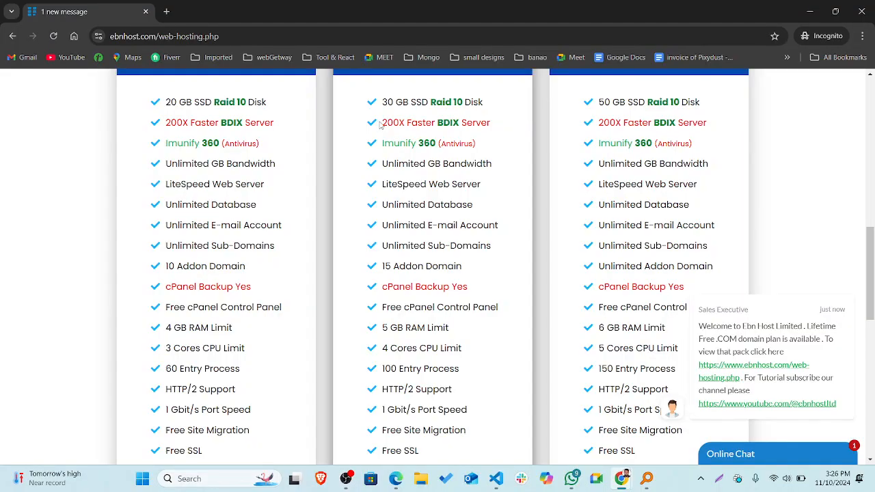
{"action": "left_click_drag", "start_coordinate": [381, 123], "coordinate": [481, 123]}
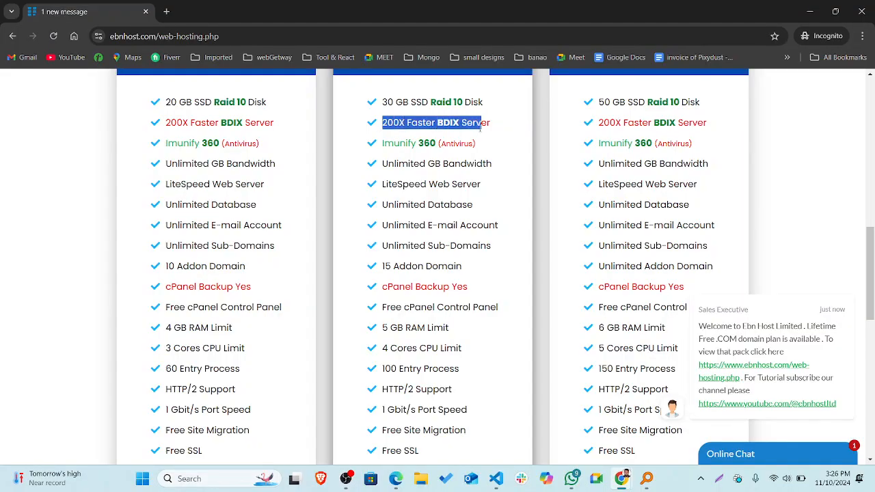
{"action": "left_click", "coordinate": [399, 125]}
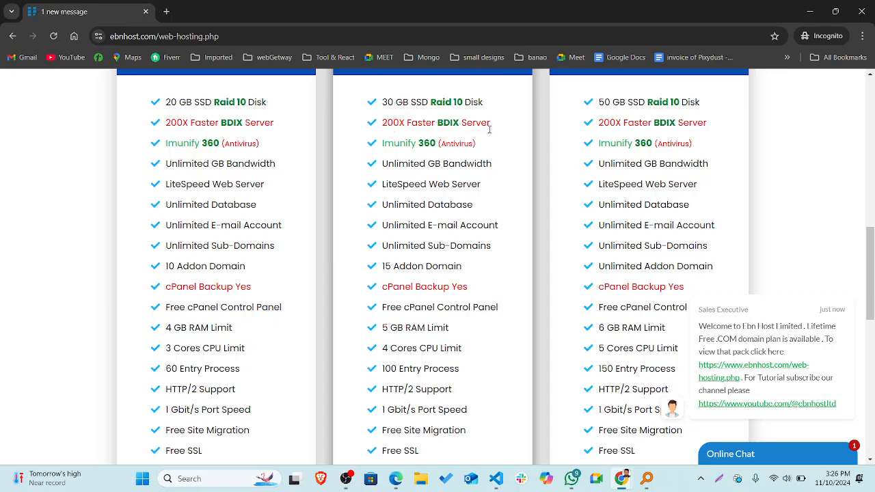
Scroll through the plans and highlight Ultimate - B's RAM and CPU limits.
{"action": "scroll", "coordinate": [475, 159], "scroll_direction": "up", "scroll_amount": 2}
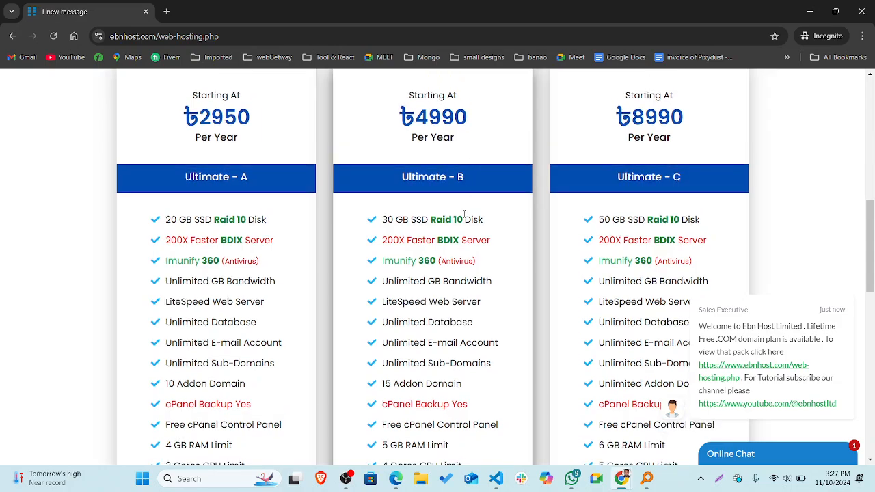
{"action": "scroll", "coordinate": [464, 215], "scroll_direction": "down", "scroll_amount": 2}
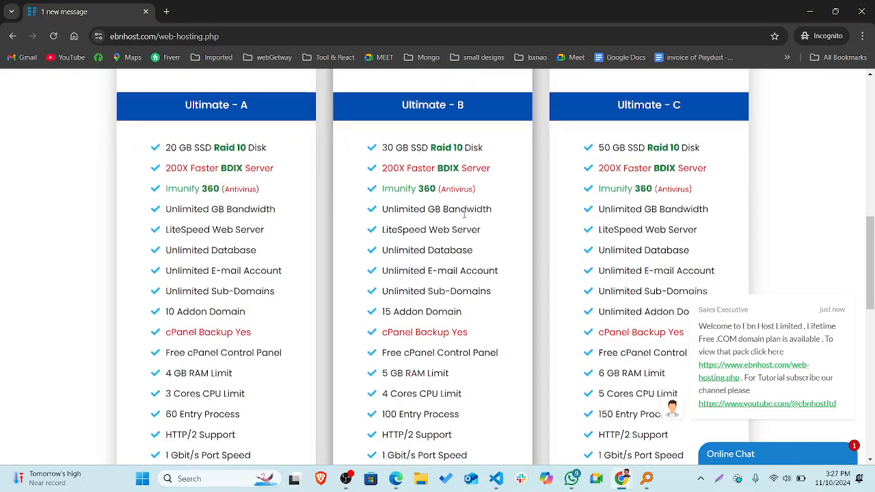
{"action": "scroll", "coordinate": [464, 215], "scroll_direction": "down", "scroll_amount": 1}
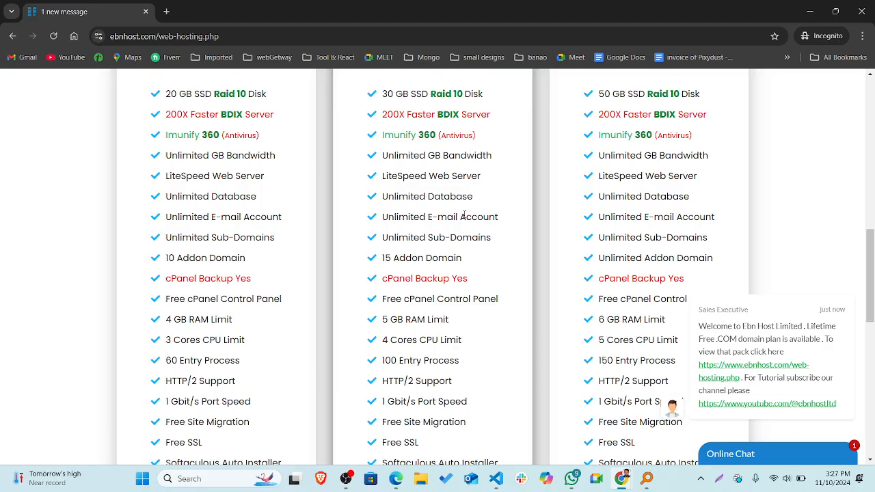
{"action": "scroll", "coordinate": [449, 294], "scroll_direction": "down", "scroll_amount": 1}
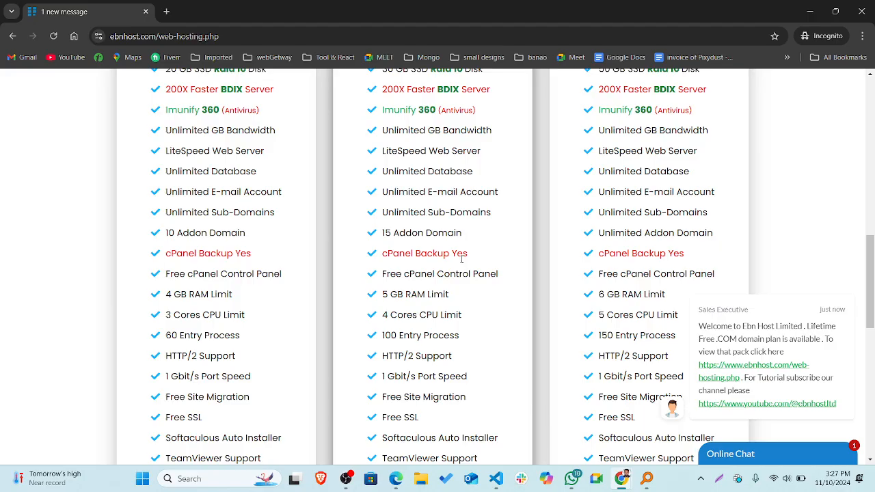
{"action": "scroll", "coordinate": [461, 260], "scroll_direction": "down", "scroll_amount": 1}
{"action": "scroll", "coordinate": [461, 260], "scroll_direction": "down", "scroll_amount": 1}
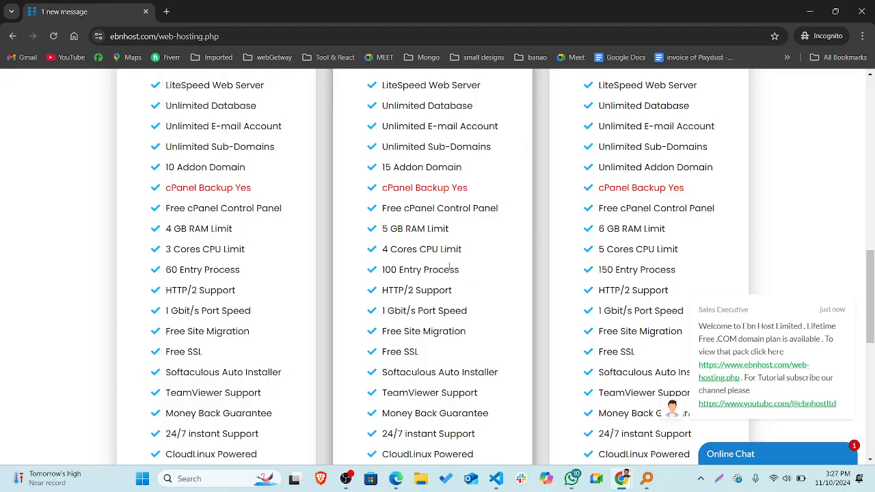
{"action": "scroll", "coordinate": [449, 268], "scroll_direction": "up", "scroll_amount": 2}
{"action": "scroll", "coordinate": [449, 268], "scroll_direction": "down", "scroll_amount": 2}
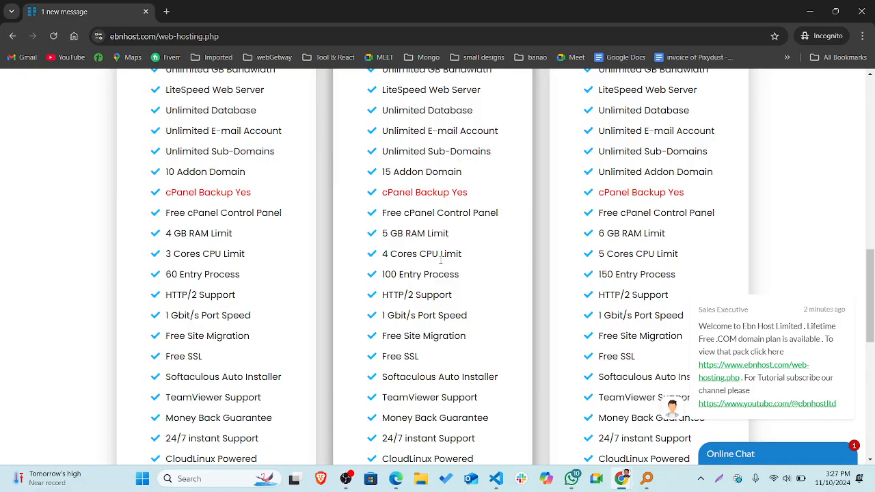
{"action": "left_click_drag", "start_coordinate": [380, 232], "coordinate": [464, 265]}
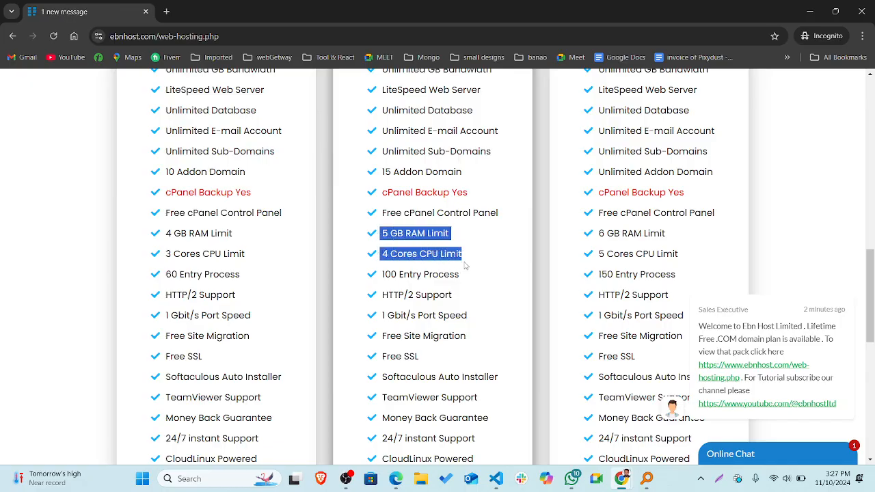
{"action": "left_click", "coordinate": [447, 264]}
{"action": "scroll", "coordinate": [447, 264], "scroll_direction": "down", "scroll_amount": 3}
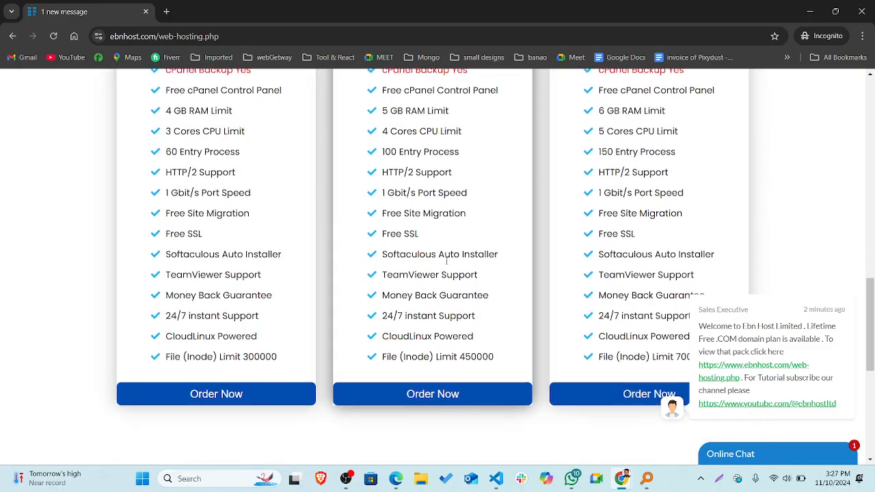
{"action": "scroll", "coordinate": [446, 262], "scroll_direction": "up", "scroll_amount": 10}
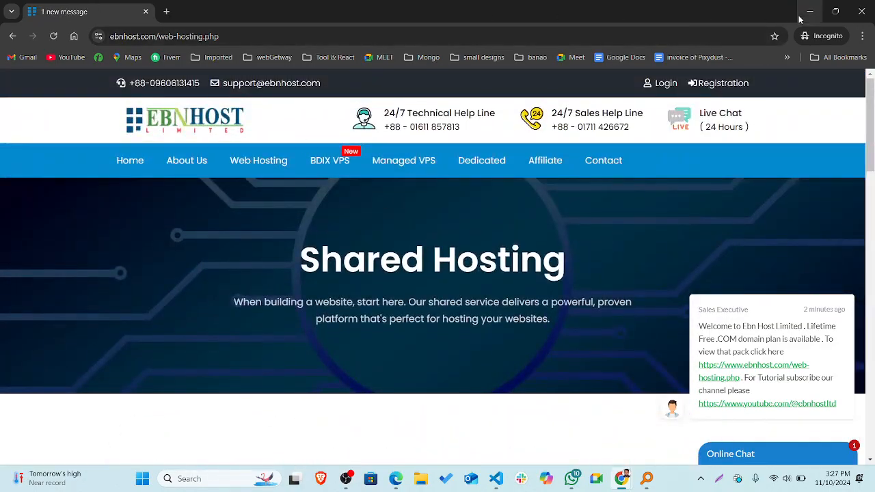
Set aside the incognito window, review Sundialbd.com's product details, and log in to its cPanel.
{"action": "left_click", "coordinate": [800, 20]}
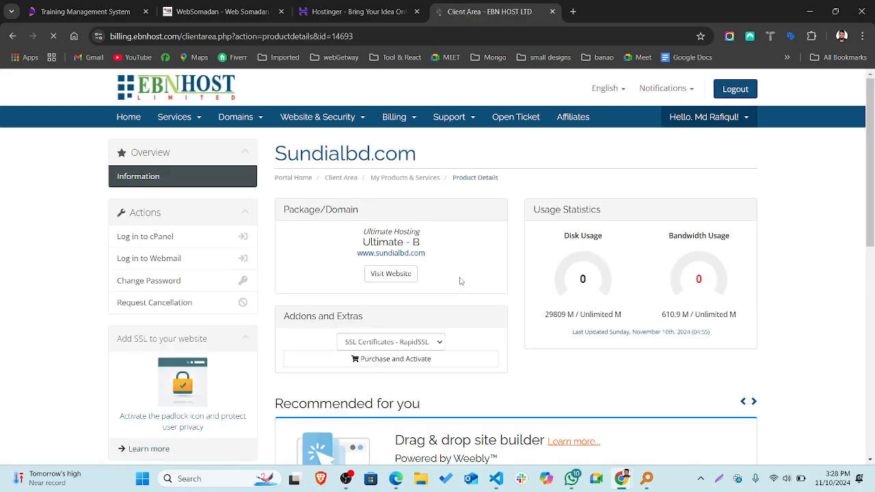
{"action": "scroll", "coordinate": [461, 282], "scroll_direction": "down", "scroll_amount": 1}
{"action": "scroll", "coordinate": [461, 282], "scroll_direction": "down", "scroll_amount": 1}
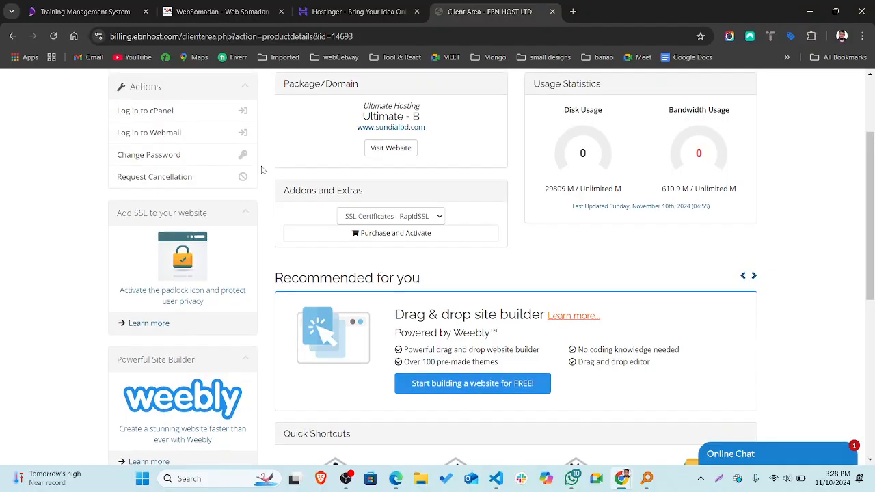
{"action": "scroll", "coordinate": [261, 170], "scroll_direction": "up", "scroll_amount": 1}
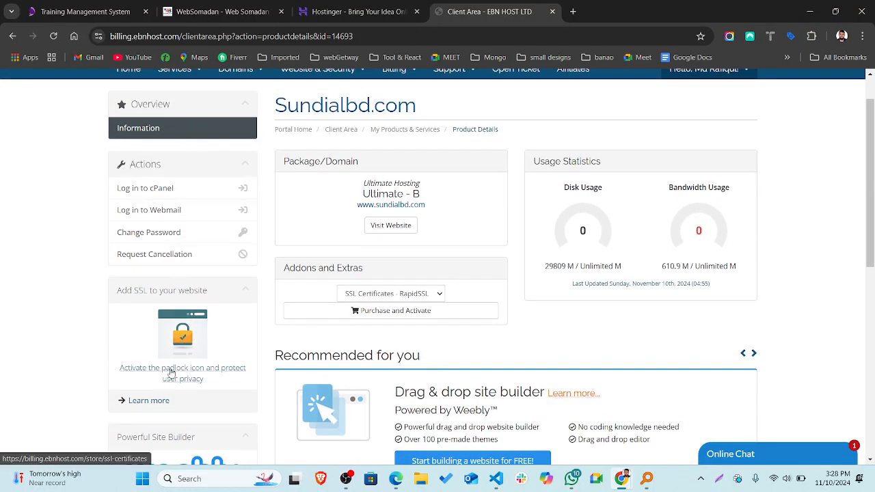
{"action": "scroll", "coordinate": [171, 373], "scroll_direction": "down", "scroll_amount": 2}
{"action": "scroll", "coordinate": [171, 373], "scroll_direction": "up", "scroll_amount": 1}
{"action": "scroll", "coordinate": [172, 372], "scroll_direction": "down", "scroll_amount": 4}
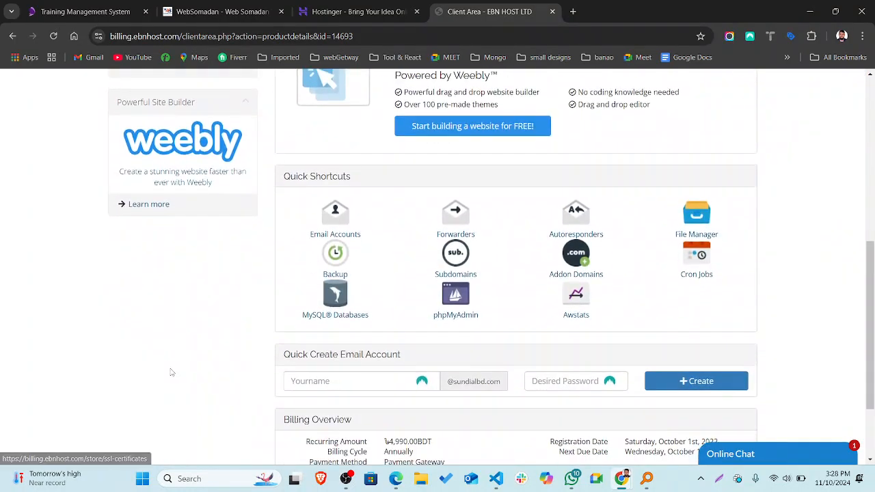
{"action": "scroll", "coordinate": [172, 372], "scroll_direction": "up", "scroll_amount": 5}
{"action": "scroll", "coordinate": [171, 373], "scroll_direction": "up", "scroll_amount": 1}
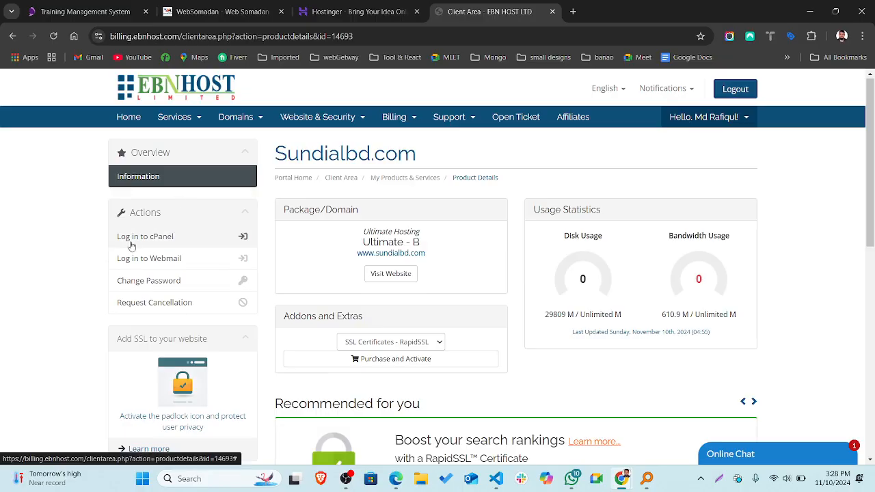
{"action": "left_click", "coordinate": [244, 239]}
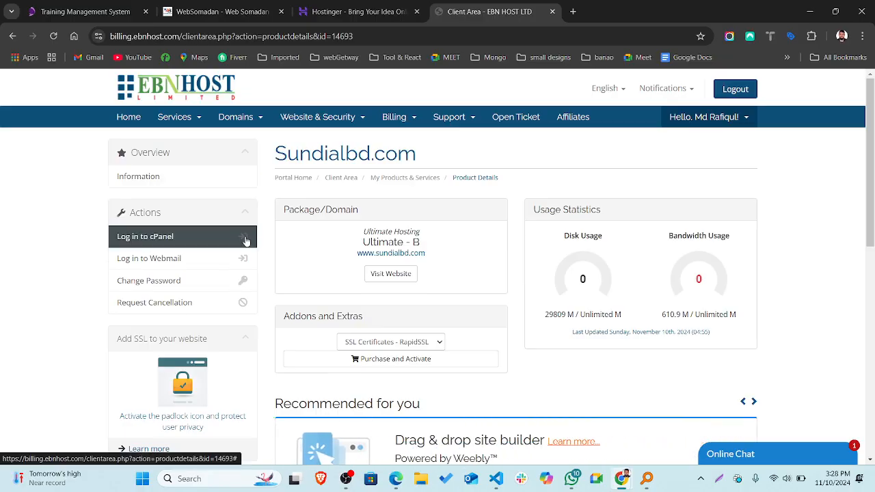
{"action": "left_click", "coordinate": [140, 235]}
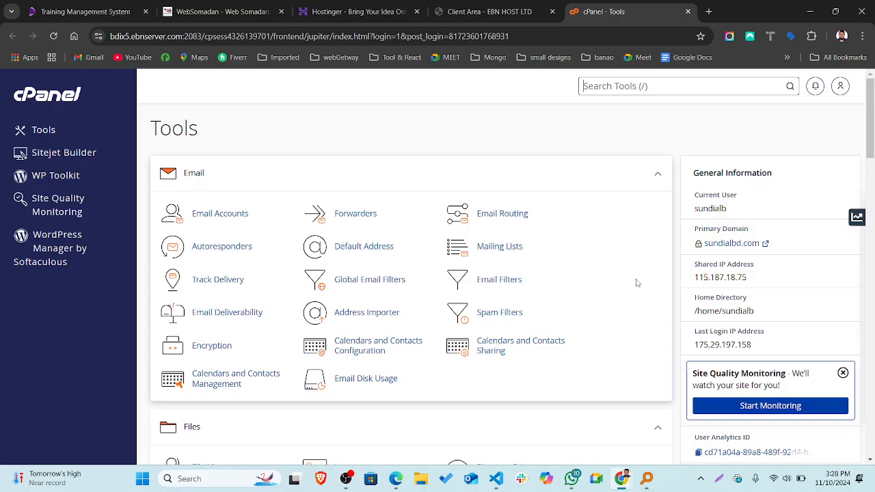
Collapse the Email, Files, Databases, Domains and Metrics tool groups.
{"action": "scroll", "coordinate": [637, 283], "scroll_direction": "down", "scroll_amount": 1}
{"action": "scroll", "coordinate": [636, 282], "scroll_direction": "up", "scroll_amount": 1}
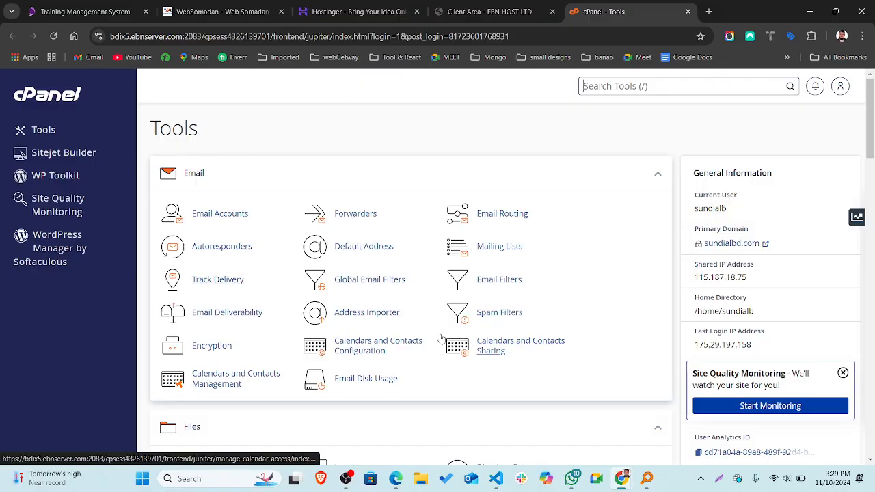
{"action": "scroll", "coordinate": [441, 337], "scroll_direction": "down", "scroll_amount": 2}
{"action": "scroll", "coordinate": [441, 337], "scroll_direction": "up", "scroll_amount": 2}
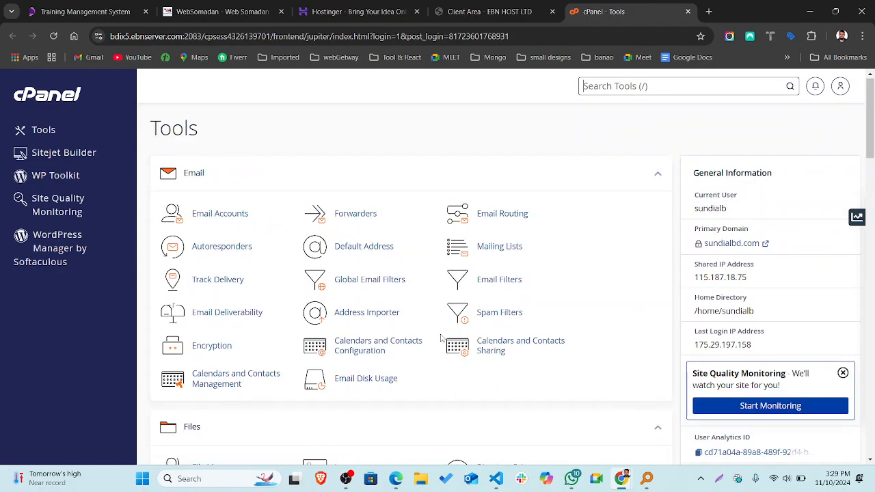
{"action": "left_click", "coordinate": [659, 176]}
{"action": "left_click", "coordinate": [660, 223]}
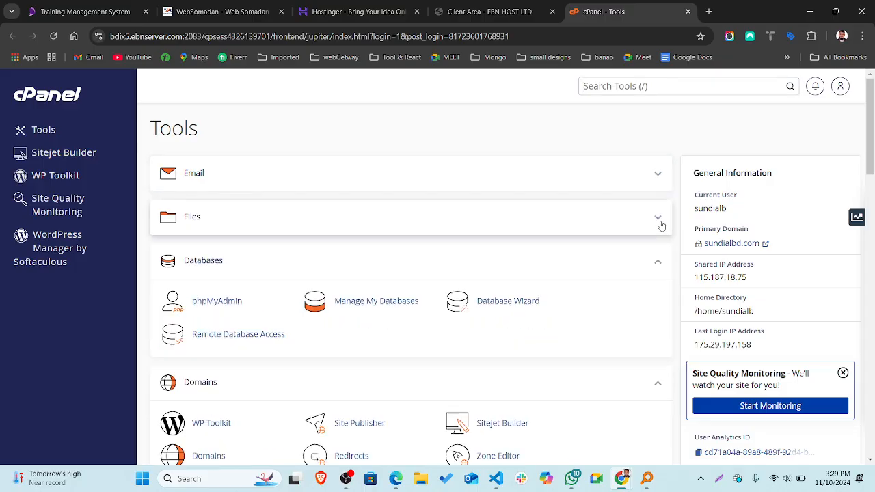
{"action": "left_click", "coordinate": [658, 265]}
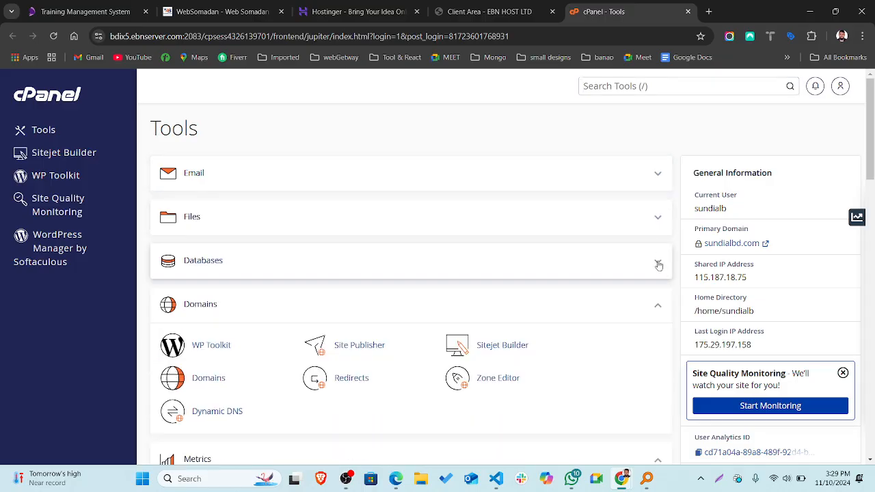
{"action": "left_click", "coordinate": [658, 309]}
{"action": "left_click", "coordinate": [659, 348]}
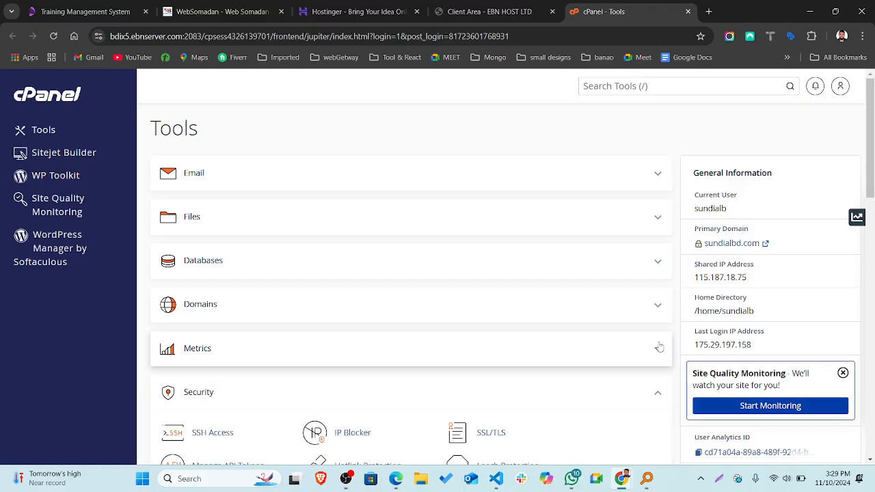
Collapse the Security group and scroll through the remaining Tools page sections.
{"action": "scroll", "coordinate": [660, 347], "scroll_direction": "down", "scroll_amount": 2}
{"action": "left_click", "coordinate": [656, 287]}
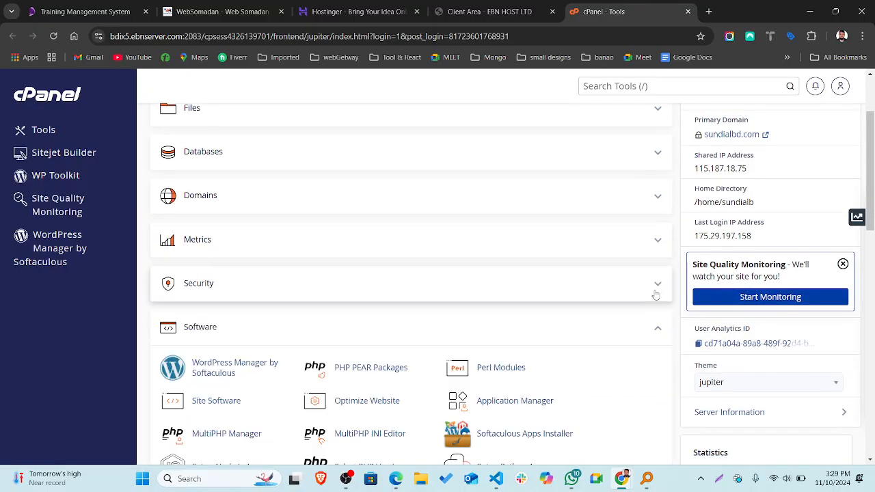
{"action": "scroll", "coordinate": [654, 294], "scroll_direction": "down", "scroll_amount": 10}
{"action": "scroll", "coordinate": [655, 295], "scroll_direction": "up", "scroll_amount": 8}
{"action": "scroll", "coordinate": [655, 294], "scroll_direction": "up", "scroll_amount": 4}
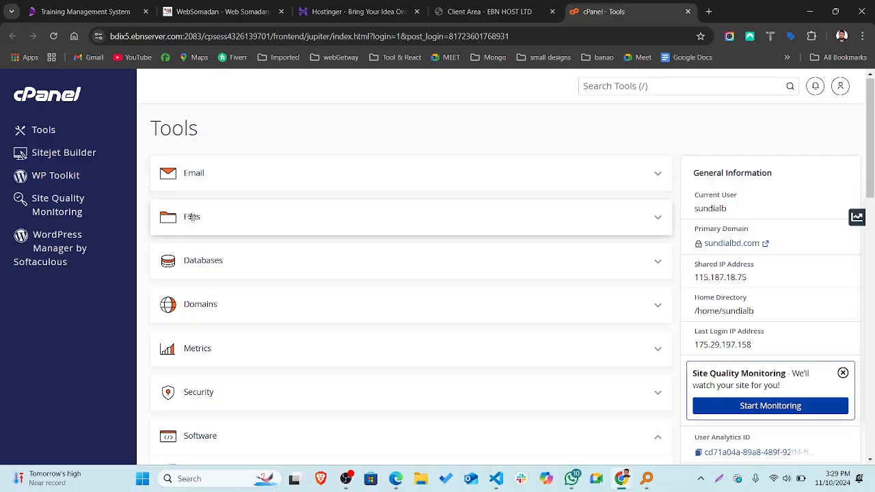
{"action": "scroll", "coordinate": [240, 271], "scroll_direction": "down", "scroll_amount": 1}
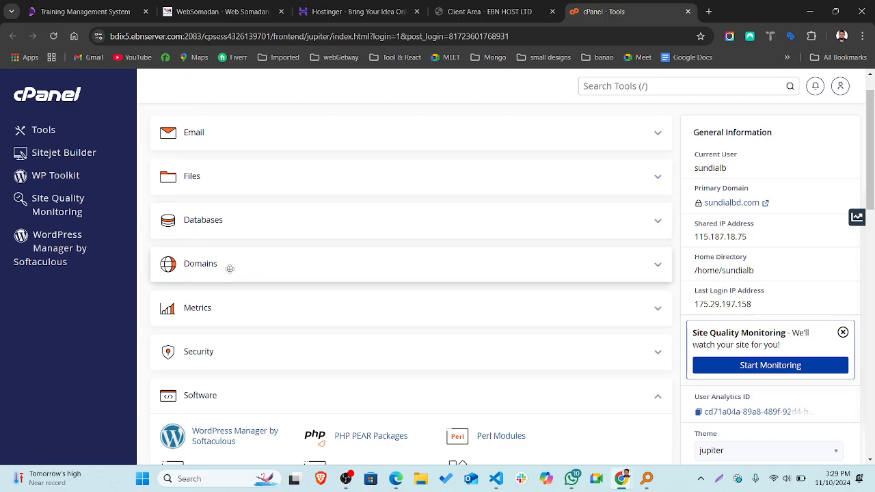
{"action": "scroll", "coordinate": [234, 271], "scroll_direction": "down", "scroll_amount": 1}
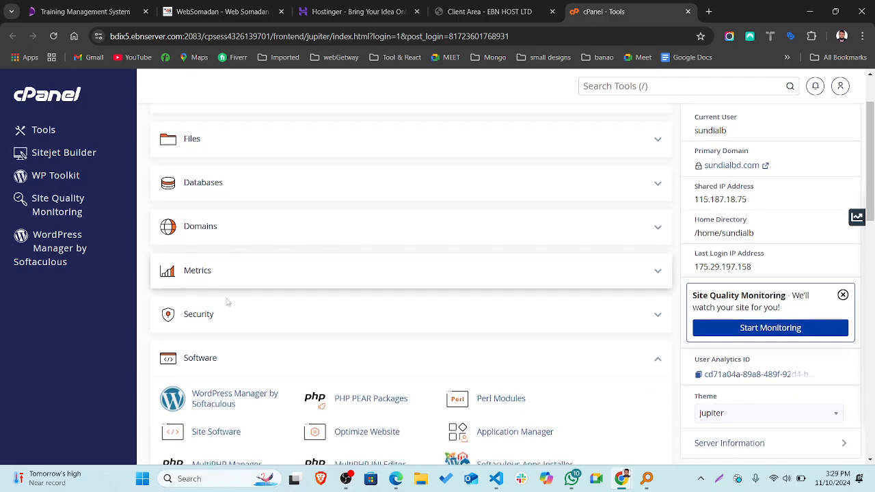
{"action": "scroll", "coordinate": [248, 325], "scroll_direction": "down", "scroll_amount": 2}
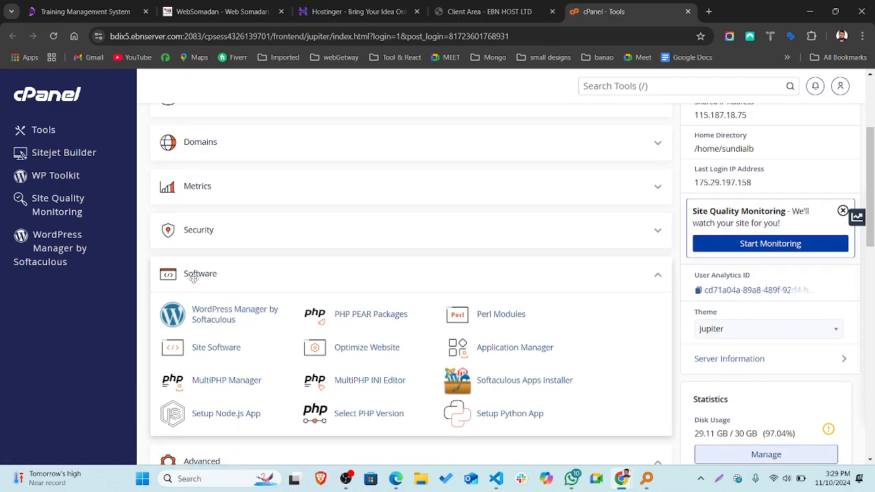
{"action": "scroll", "coordinate": [196, 277], "scroll_direction": "down", "scroll_amount": 3}
{"action": "scroll", "coordinate": [194, 283], "scroll_direction": "down", "scroll_amount": 1}
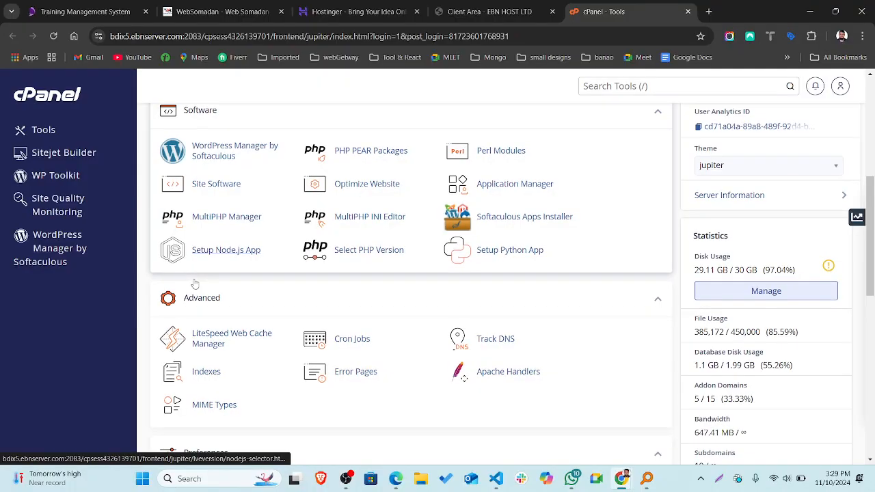
{"action": "scroll", "coordinate": [194, 284], "scroll_direction": "down", "scroll_amount": 1}
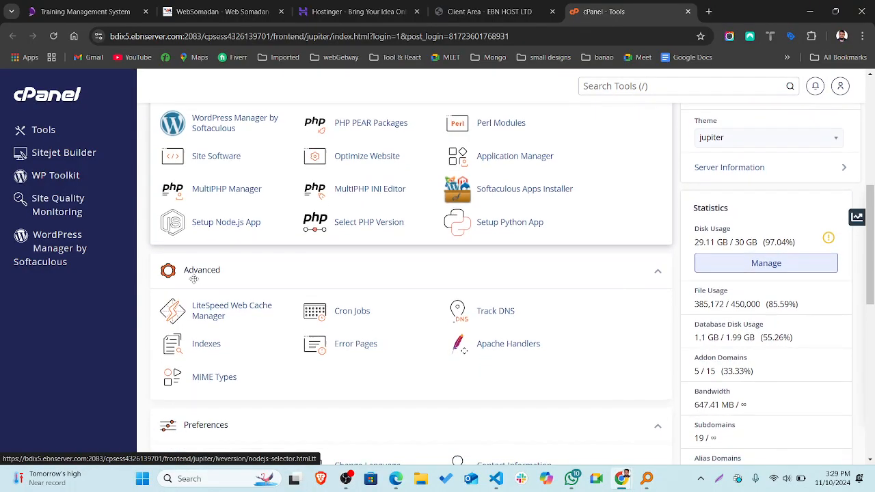
{"action": "scroll", "coordinate": [202, 270], "scroll_direction": "down", "scroll_amount": 2}
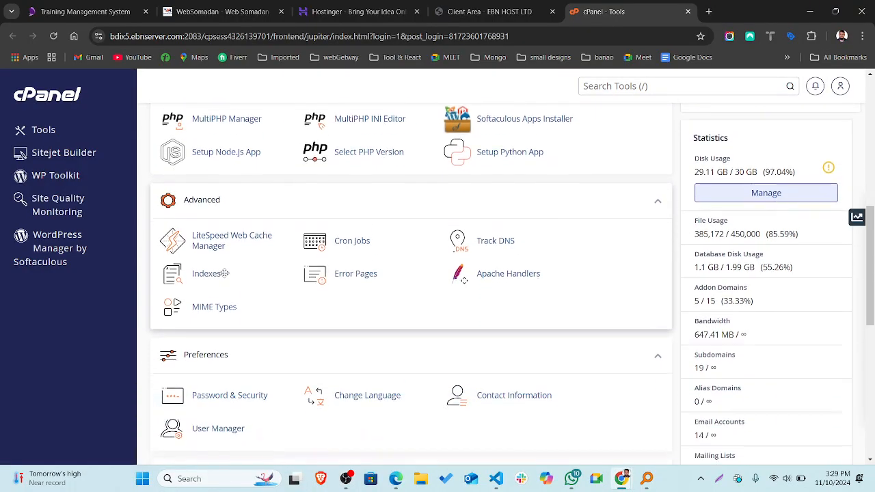
{"action": "scroll", "coordinate": [222, 282], "scroll_direction": "down", "scroll_amount": 3}
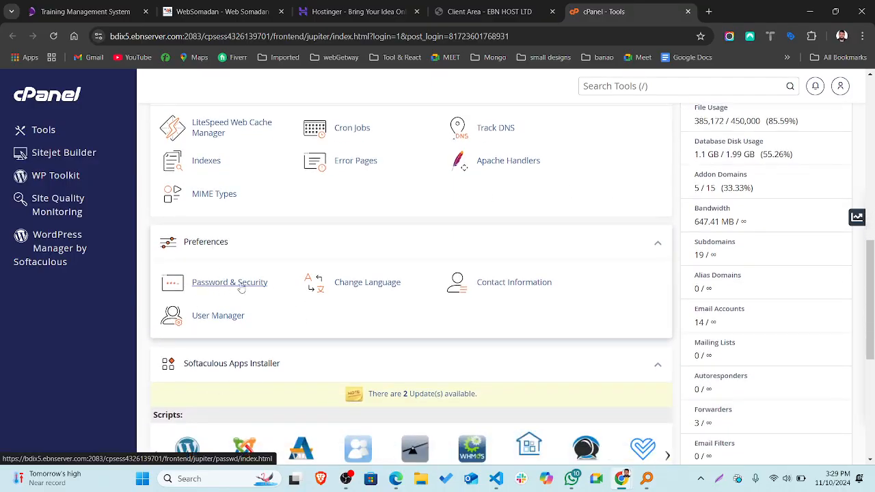
{"action": "scroll", "coordinate": [263, 325], "scroll_direction": "down", "scroll_amount": 1}
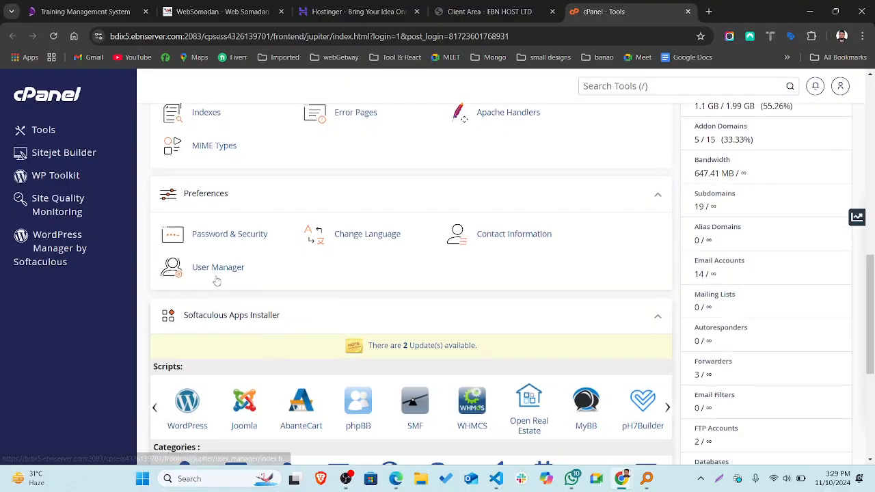
{"action": "scroll", "coordinate": [269, 277], "scroll_direction": "down", "scroll_amount": 3}
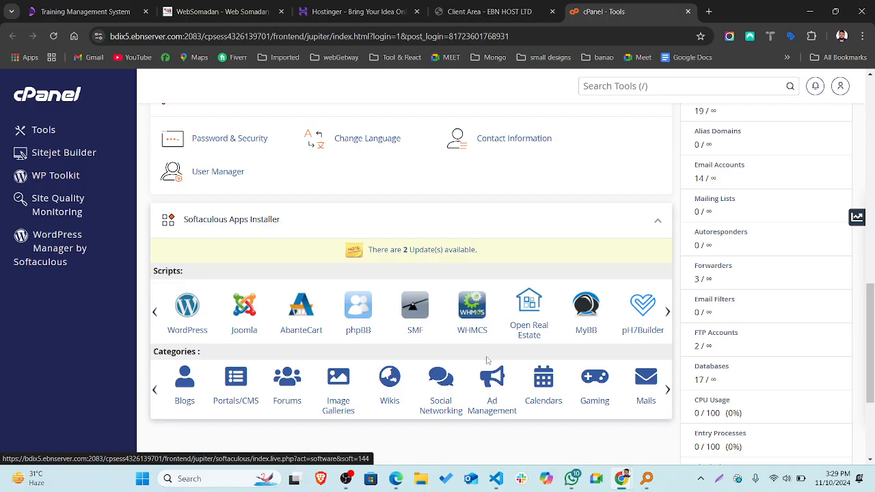
{"action": "scroll", "coordinate": [448, 304], "scroll_direction": "up", "scroll_amount": 7}
{"action": "scroll", "coordinate": [446, 368], "scroll_direction": "up", "scroll_amount": 2}
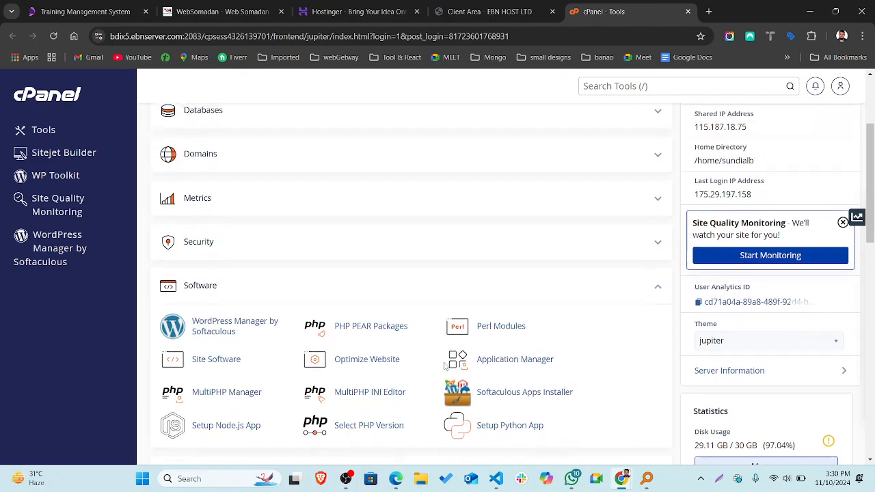
{"action": "scroll", "coordinate": [445, 365], "scroll_direction": "up", "scroll_amount": 3}
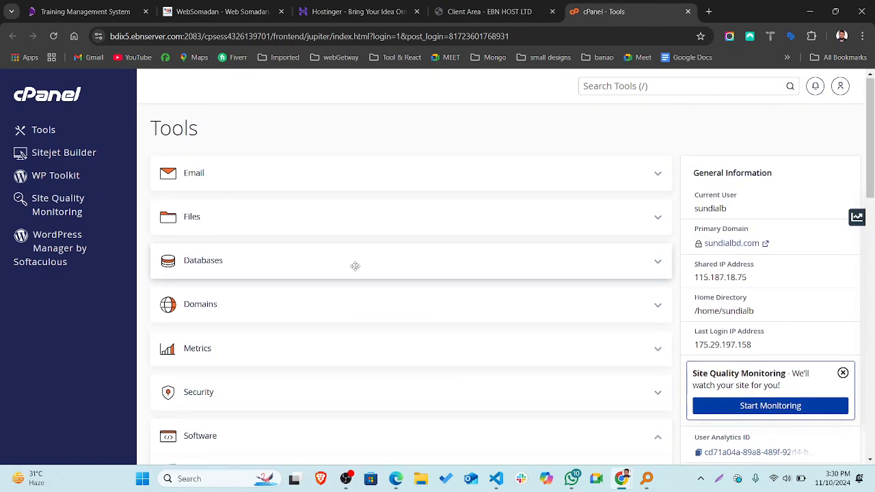
Re-expand the Email group and open Email Accounts.
{"action": "left_click", "coordinate": [658, 176]}
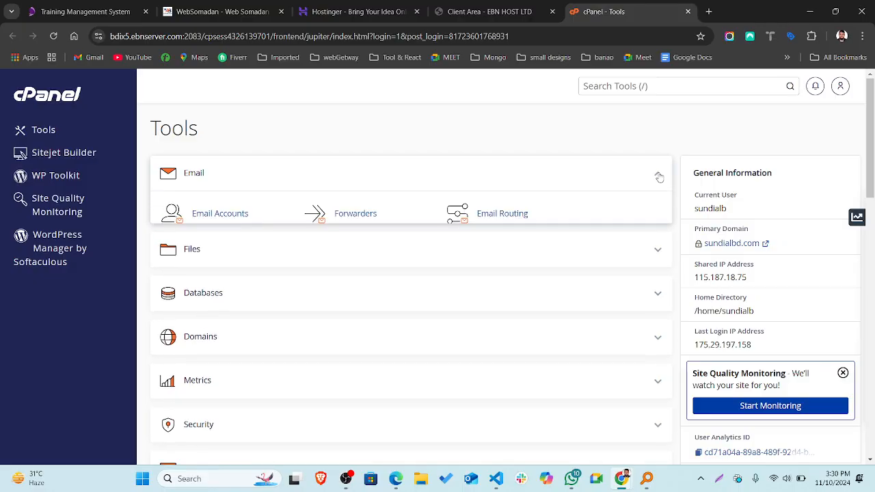
{"action": "scroll", "coordinate": [335, 179], "scroll_direction": "down", "scroll_amount": 1}
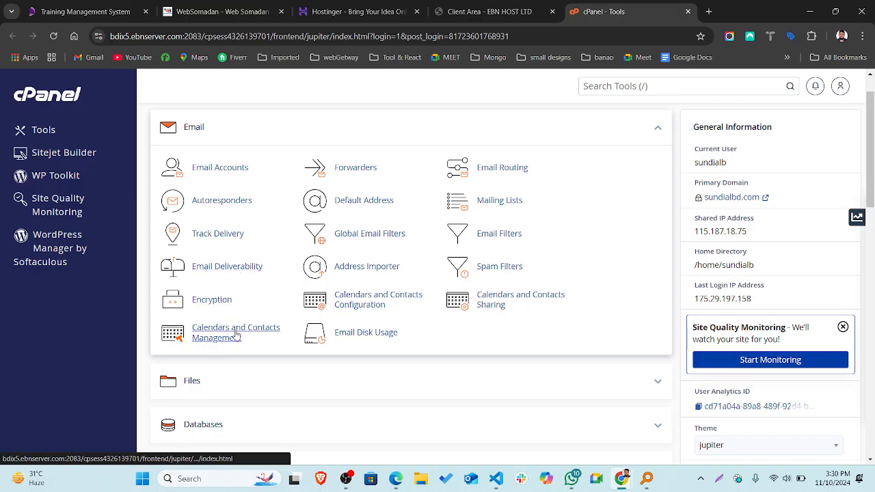
{"action": "left_click", "coordinate": [221, 168]}
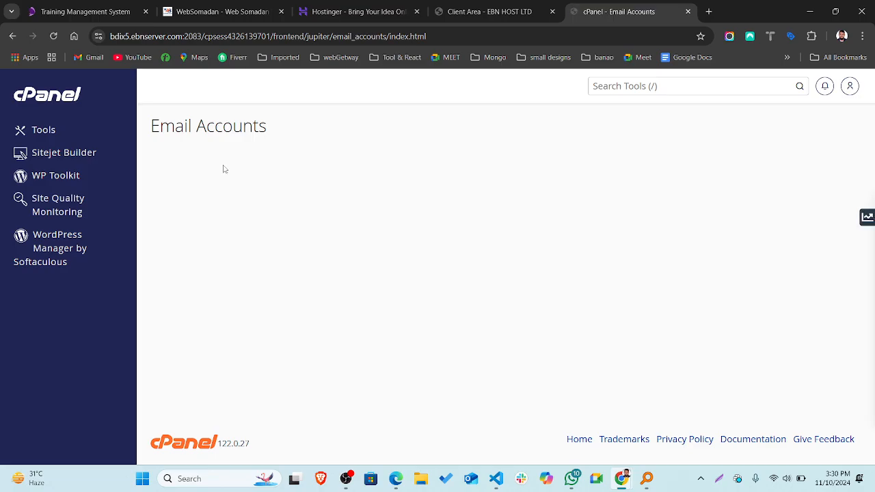
Scroll the 15 email accounts, then switch back to the Sundialbd.com client area tab.
{"action": "scroll", "coordinate": [451, 264], "scroll_direction": "down", "scroll_amount": 1}
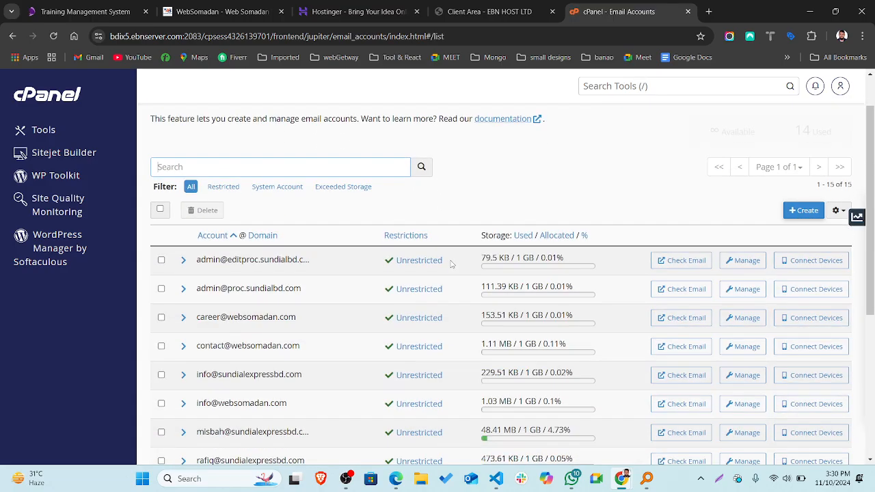
{"action": "scroll", "coordinate": [591, 191], "scroll_direction": "down", "scroll_amount": 1}
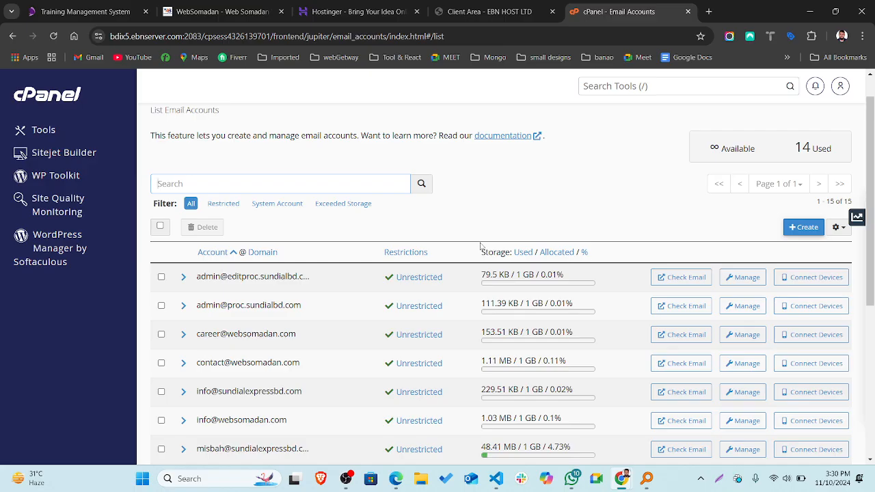
{"action": "scroll", "coordinate": [255, 295], "scroll_direction": "down", "scroll_amount": 1}
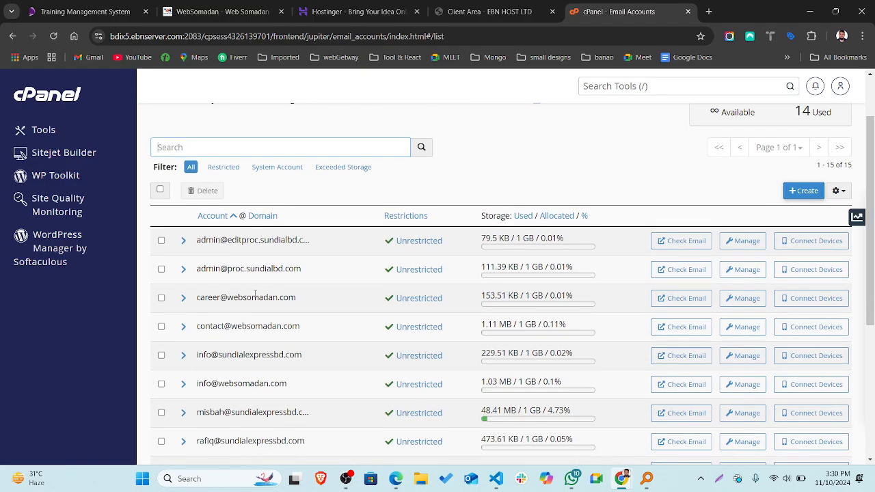
{"action": "left_click", "coordinate": [487, 6]}
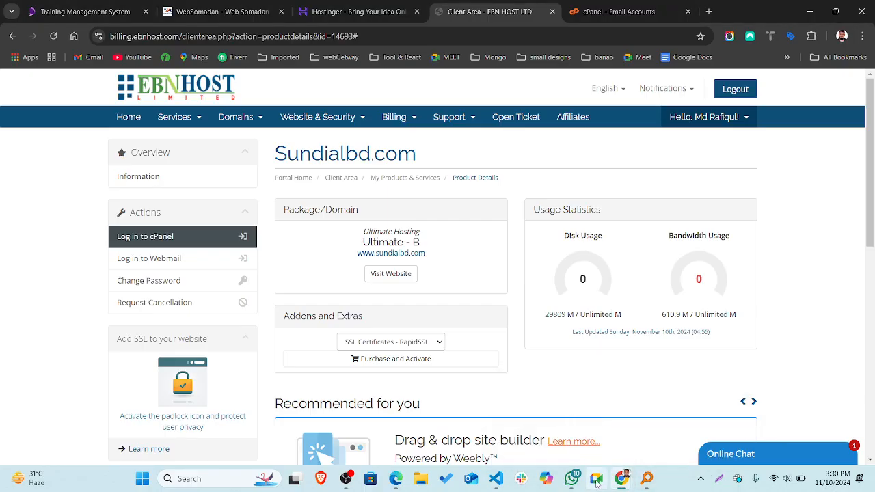
Glance at the Ultimate hosting plans in the incognito window, then return to cPanel Email Accounts.
{"action": "mouse_move", "coordinate": [621, 482]}
{"action": "left_click", "coordinate": [658, 427]}
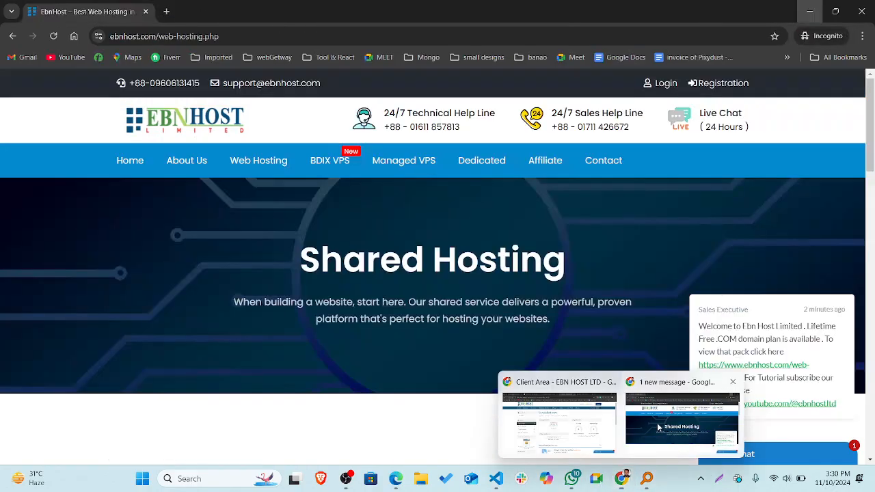
{"action": "scroll", "coordinate": [447, 324], "scroll_direction": "down", "scroll_amount": 10}
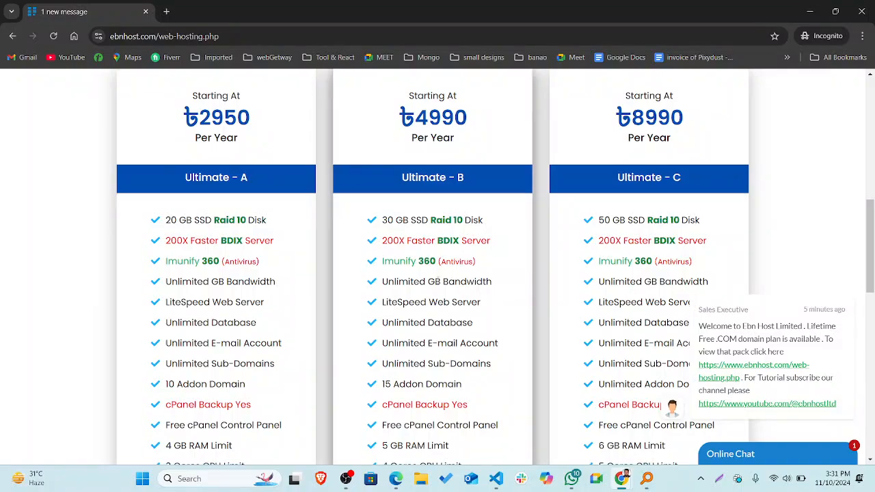
{"action": "scroll", "coordinate": [440, 294], "scroll_direction": "down", "scroll_amount": 3}
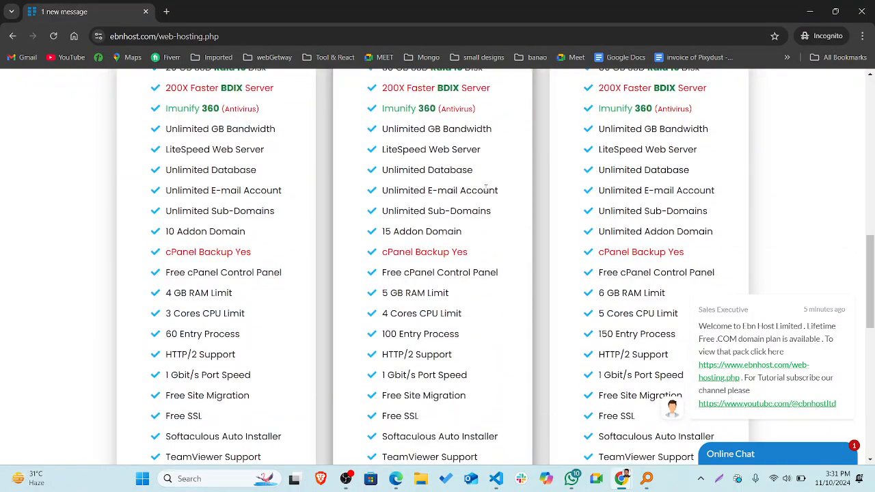
{"action": "left_click", "coordinate": [809, 11]}
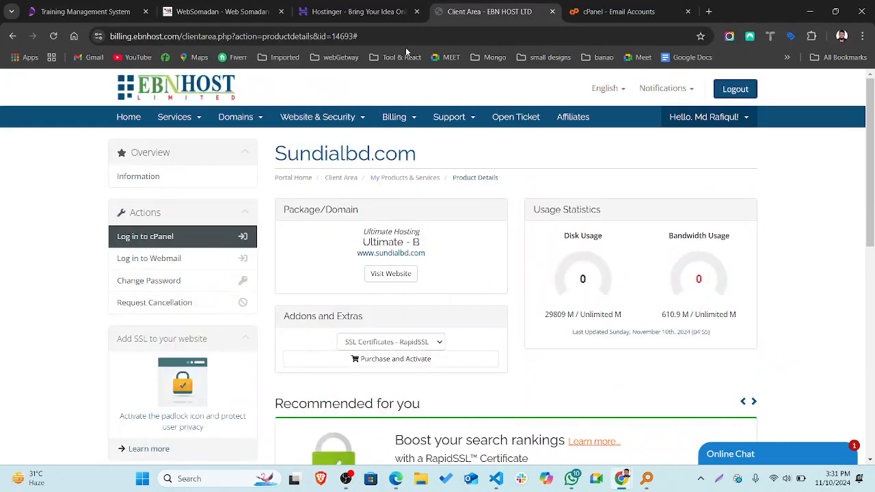
{"action": "left_click", "coordinate": [583, 13]}
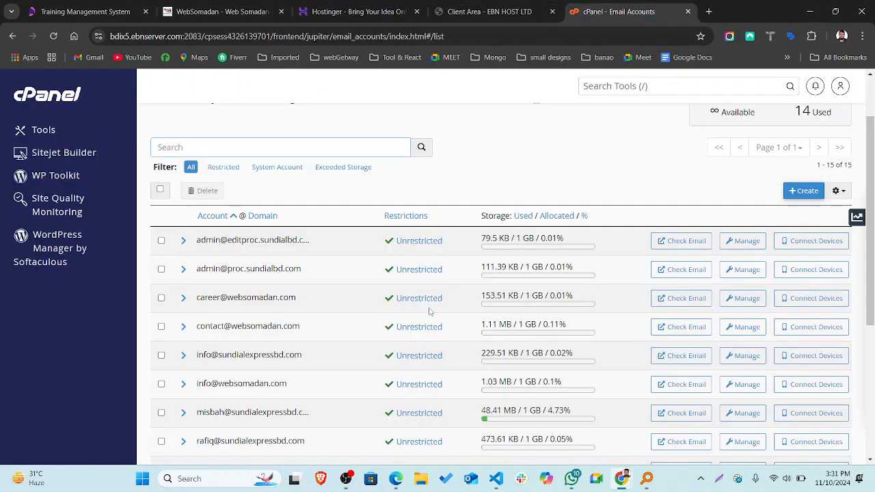
{"action": "scroll", "coordinate": [430, 309], "scroll_direction": "down", "scroll_amount": 5}
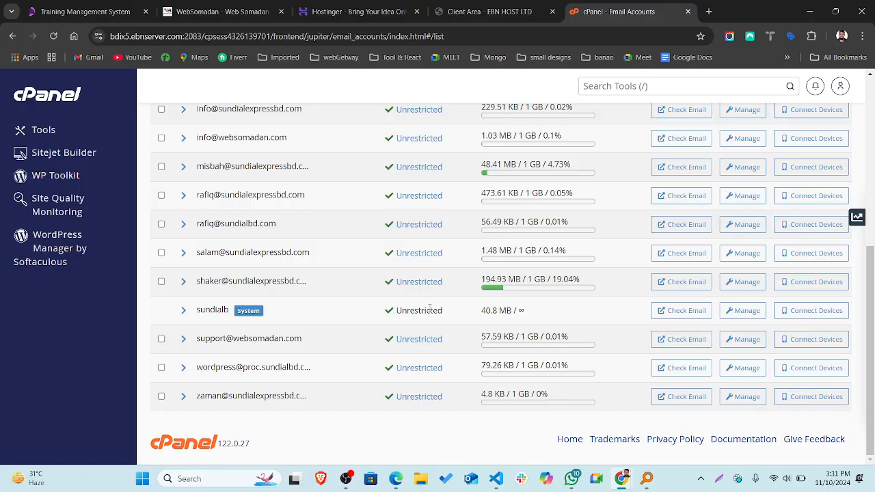
{"action": "scroll", "coordinate": [430, 309], "scroll_direction": "up", "scroll_amount": 5}
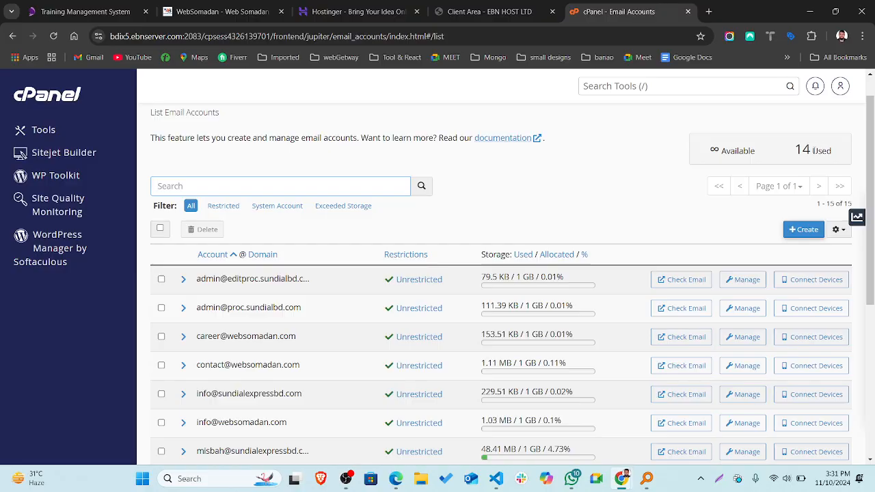
{"action": "scroll", "coordinate": [466, 321], "scroll_direction": "down", "scroll_amount": 2}
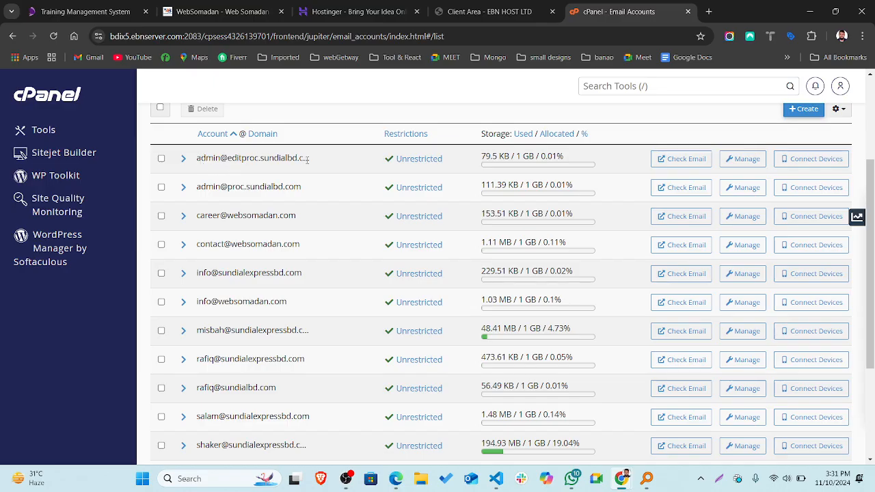
{"action": "double_click", "coordinate": [208, 159]}
{"action": "scroll", "coordinate": [258, 241], "scroll_direction": "down", "scroll_amount": 1}
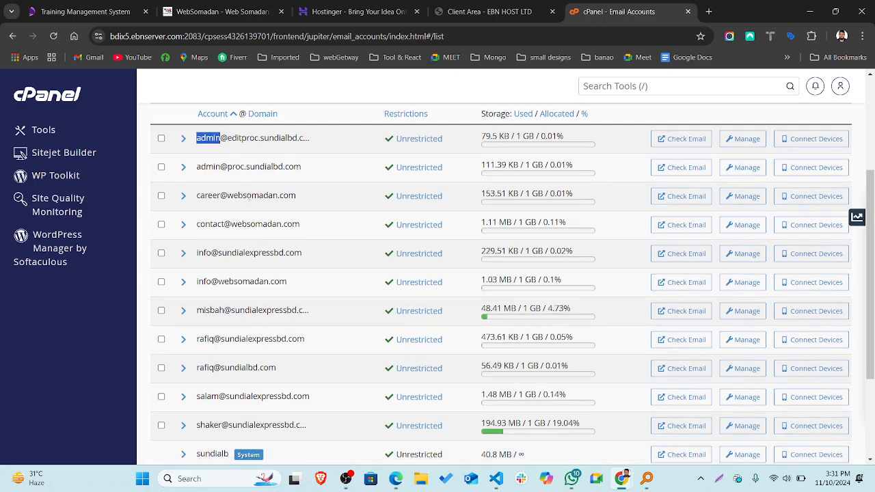
{"action": "double_click", "coordinate": [252, 195]}
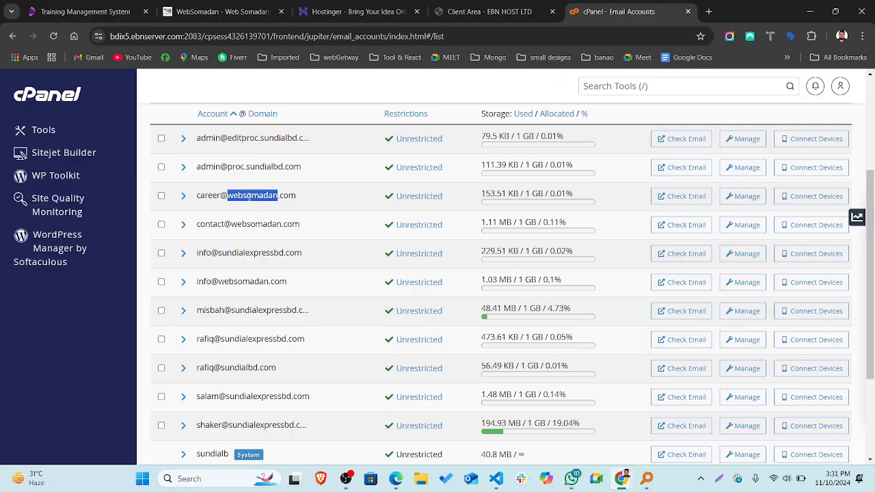
{"action": "left_click", "coordinate": [233, 195]}
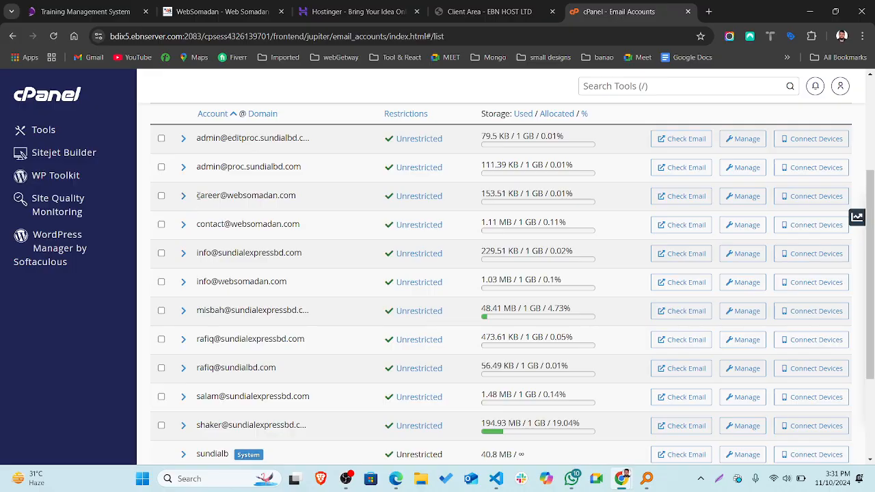
{"action": "left_click_drag", "start_coordinate": [198, 195], "coordinate": [296, 196]}
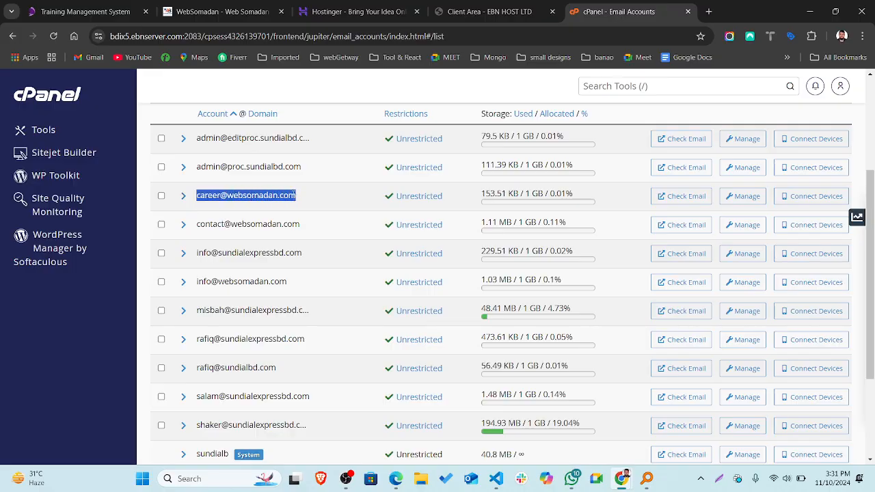
{"action": "left_click", "coordinate": [294, 196]}
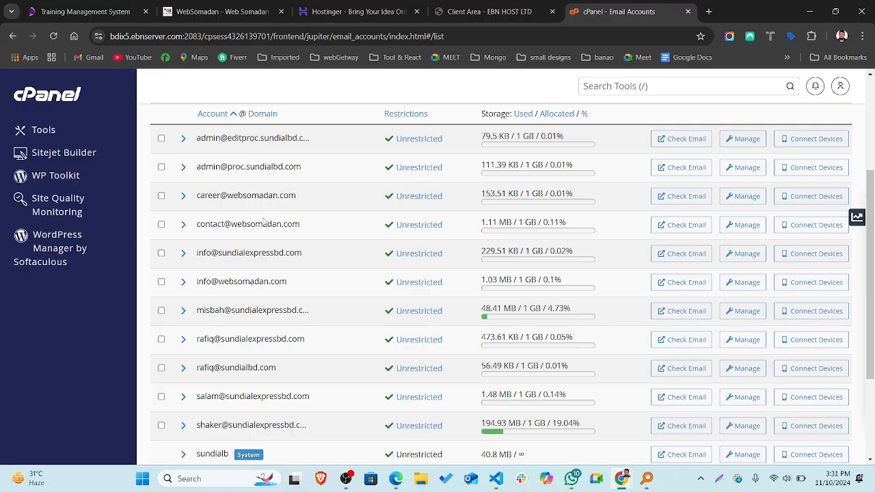
{"action": "double_click", "coordinate": [201, 224]}
{"action": "left_click", "coordinate": [199, 225]}
{"action": "left_click_drag", "start_coordinate": [231, 224], "coordinate": [299, 223]}
{"action": "double_click", "coordinate": [203, 225]}
{"action": "scroll", "coordinate": [202, 227], "scroll_direction": "down", "scroll_amount": 3}
{"action": "scroll", "coordinate": [202, 227], "scroll_direction": "up", "scroll_amount": 5}
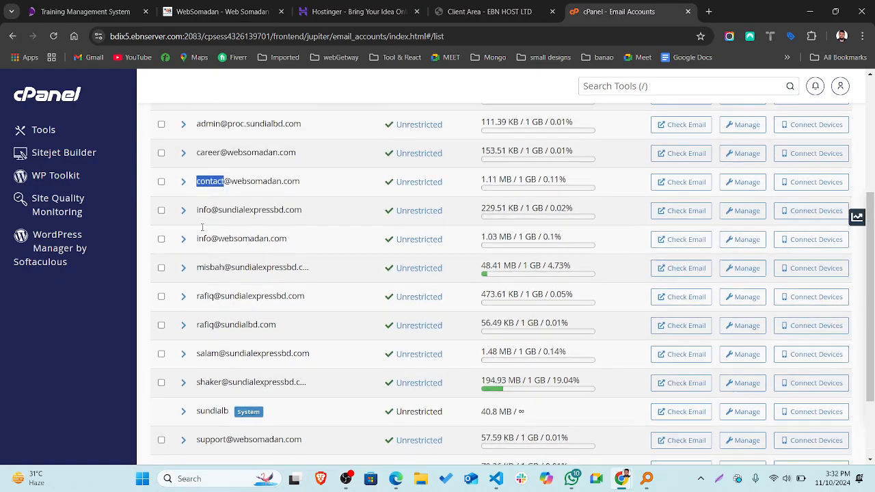
{"action": "scroll", "coordinate": [437, 340], "scroll_direction": "down", "scroll_amount": 3}
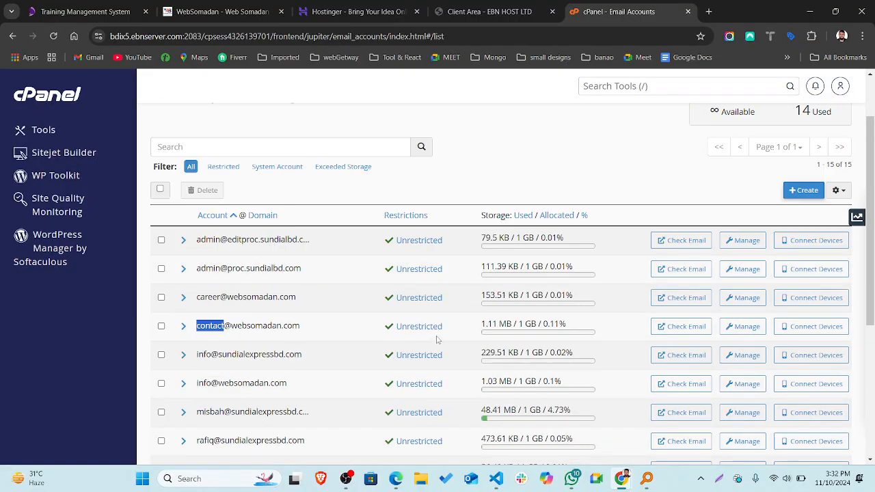
{"action": "left_click", "coordinate": [638, 206]}
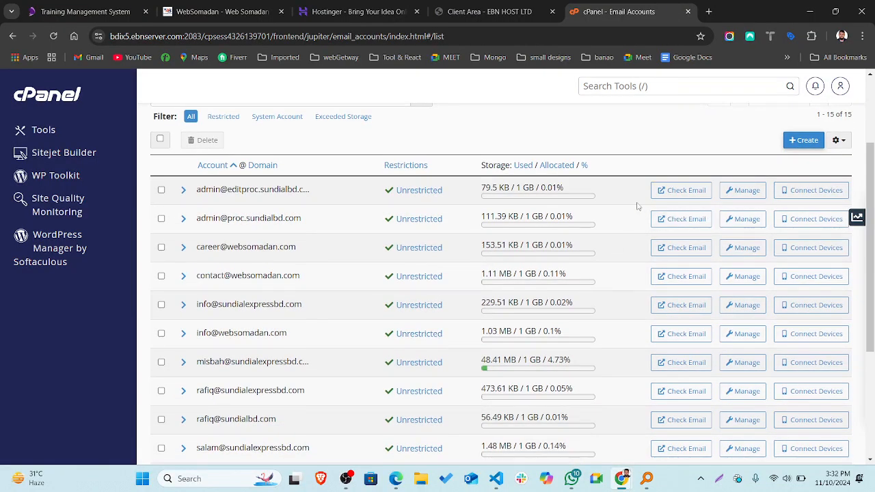
Start a new email account on the websomadan.com domain.
{"action": "left_click", "coordinate": [801, 141]}
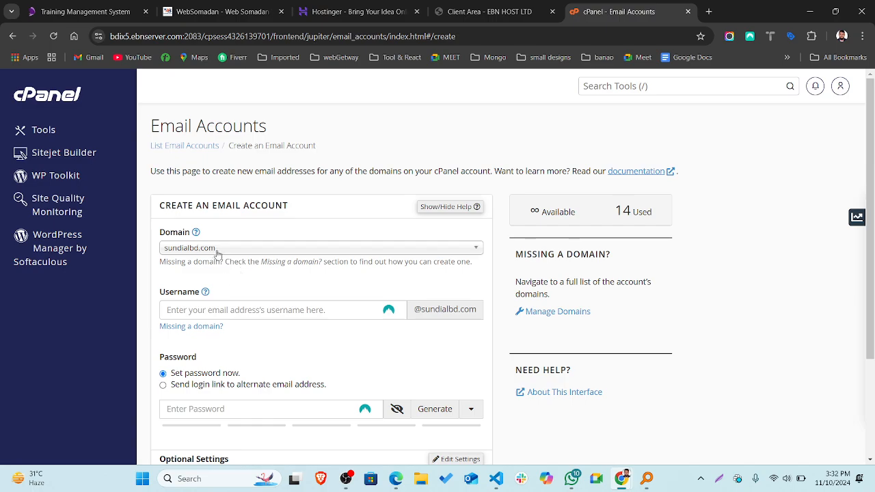
{"action": "left_click", "coordinate": [217, 248]}
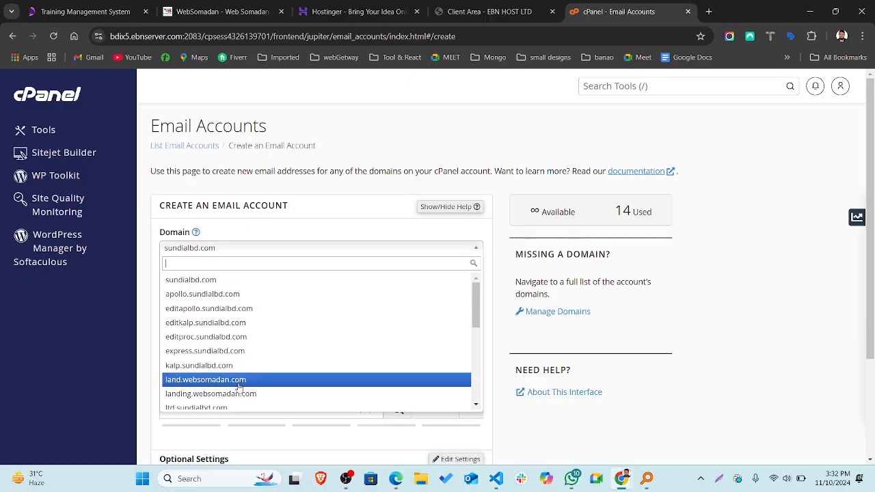
{"action": "scroll", "coordinate": [232, 383], "scroll_direction": "down", "scroll_amount": 3}
{"action": "scroll", "coordinate": [238, 388], "scroll_direction": "down", "scroll_amount": 4}
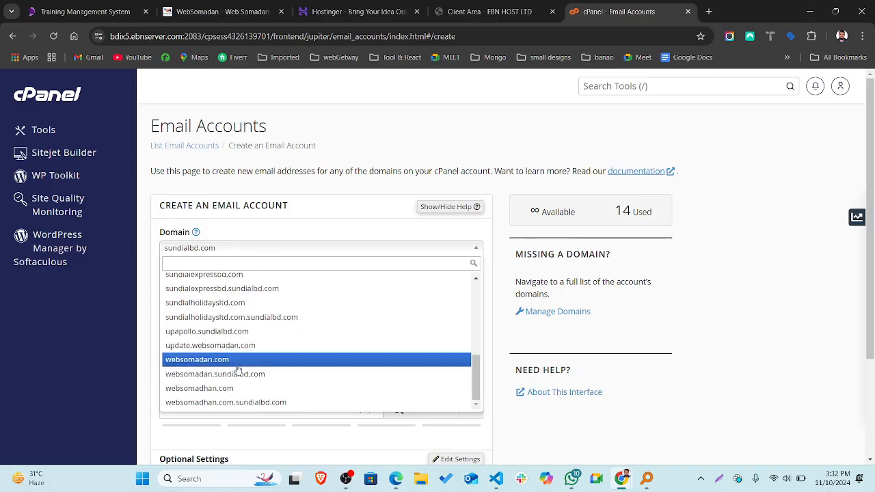
{"action": "left_click", "coordinate": [193, 366]}
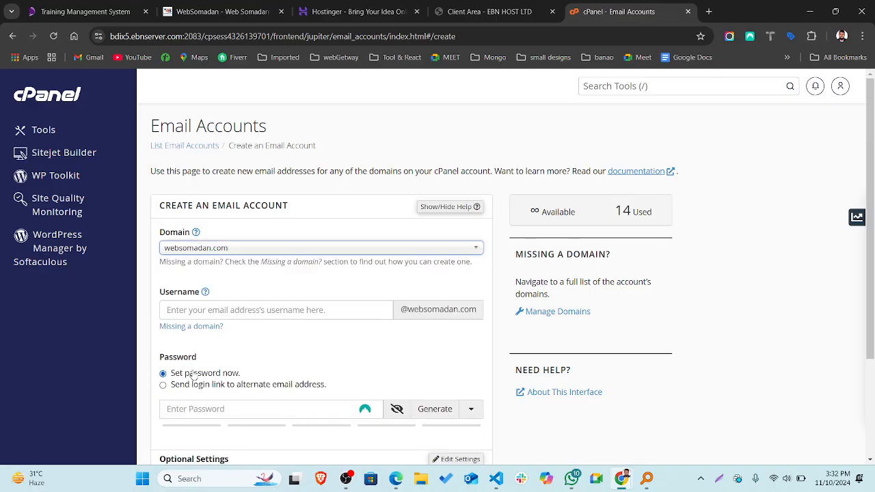
Enter the new account's username.
{"action": "double_click", "coordinate": [161, 291]}
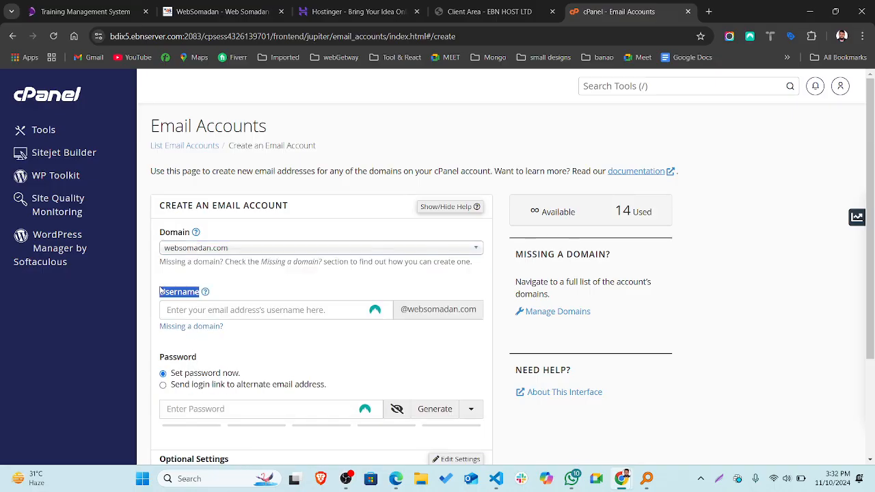
{"action": "left_click", "coordinate": [201, 310]}
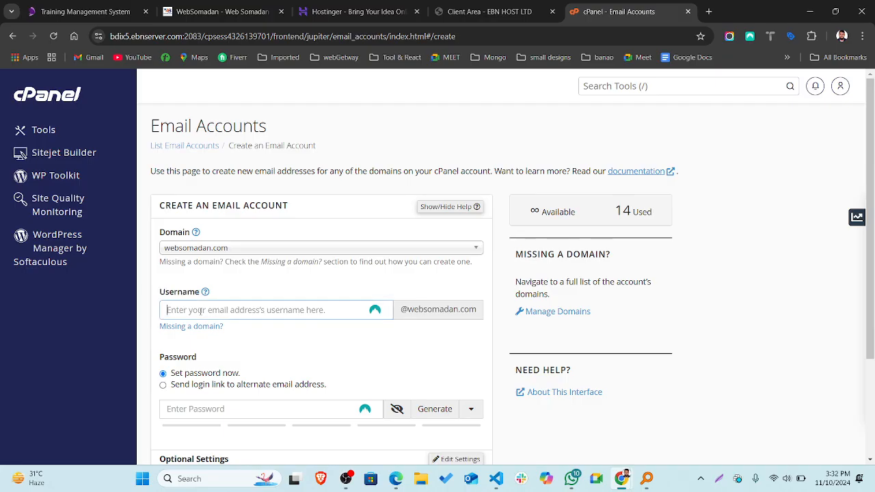
{"action": "left_click", "coordinate": [201, 309]}
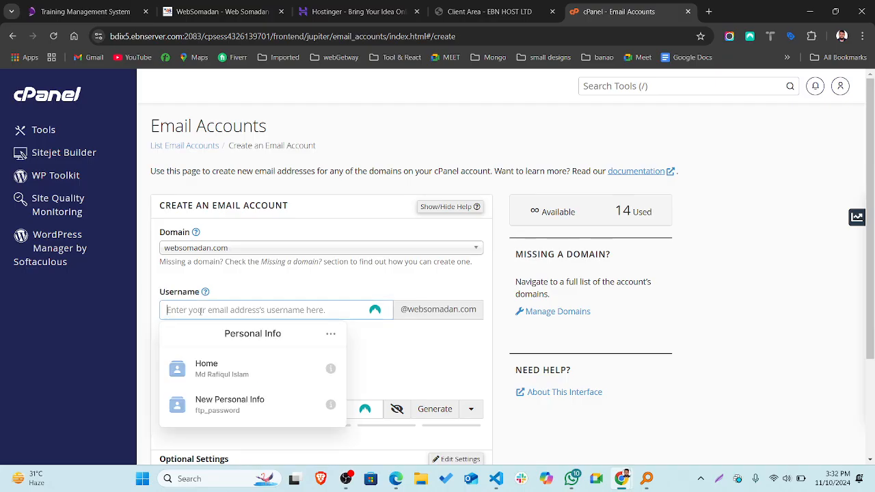
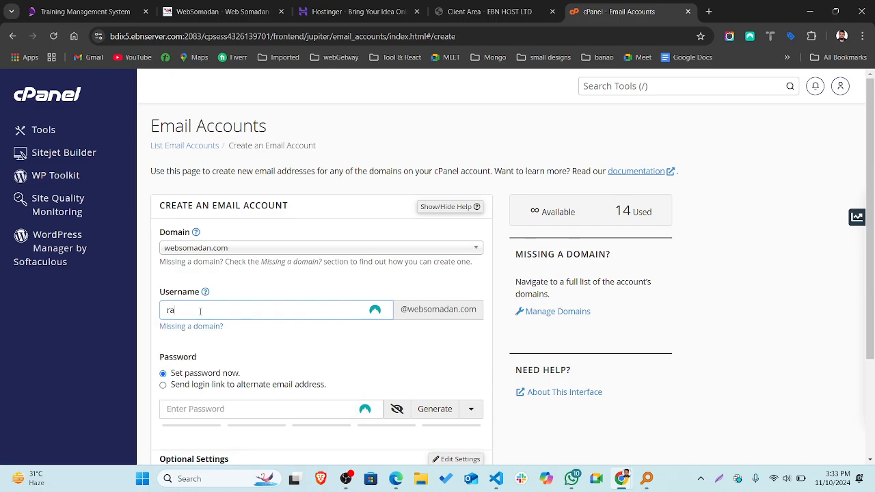
Replace a too-short typed password with a strong generated password.
{"action": "scroll", "coordinate": [387, 328], "scroll_direction": "down", "scroll_amount": 2}
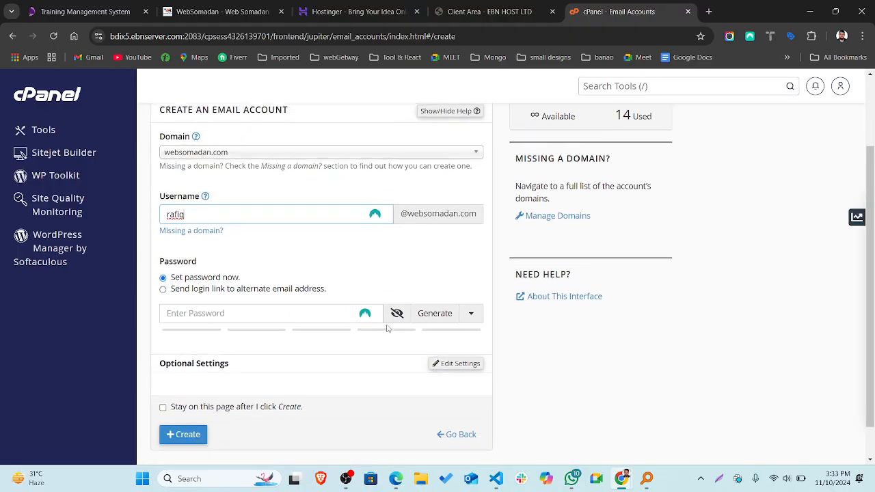
{"action": "left_click", "coordinate": [250, 302]}
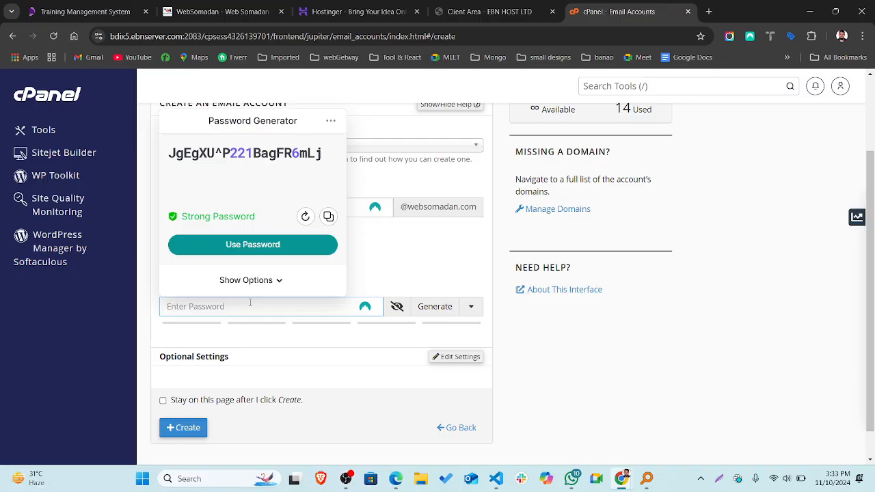
{"action": "type", "text": "123"}
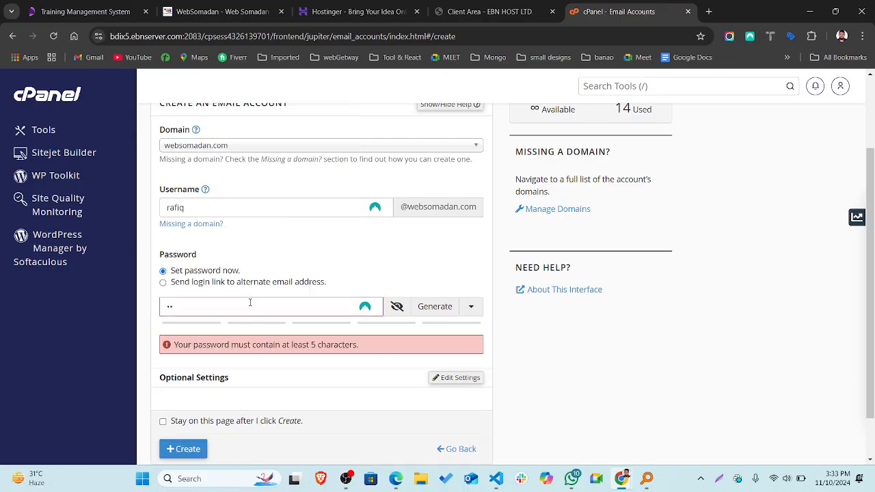
{"action": "key", "text": "BackSpace"}
{"action": "key", "text": "BackSpace"}
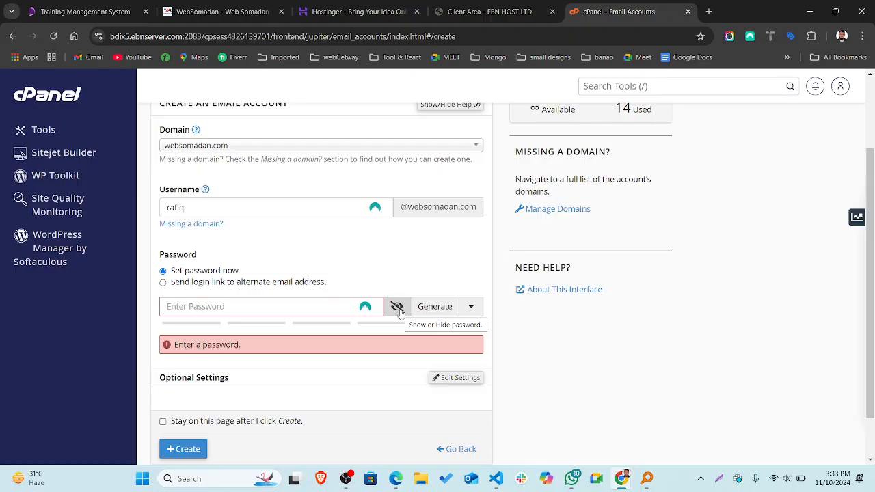
{"action": "left_click", "coordinate": [400, 310]}
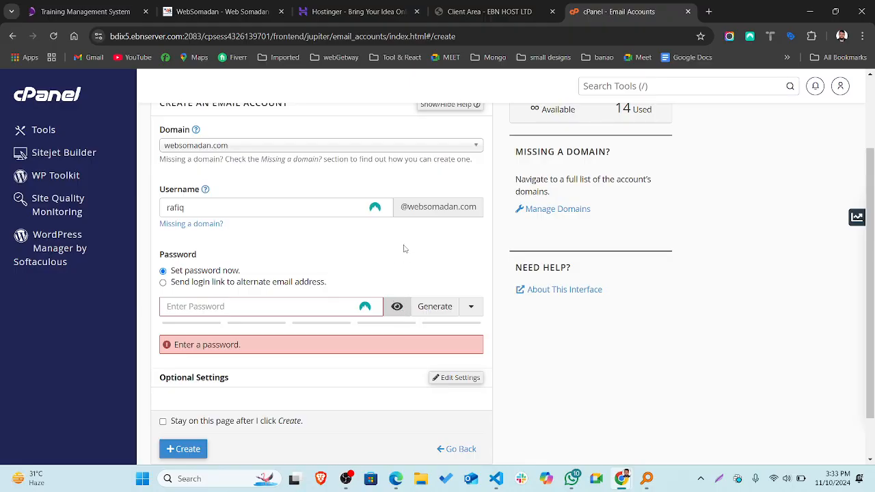
{"action": "left_click", "coordinate": [395, 309]}
{"action": "left_click", "coordinate": [433, 309]}
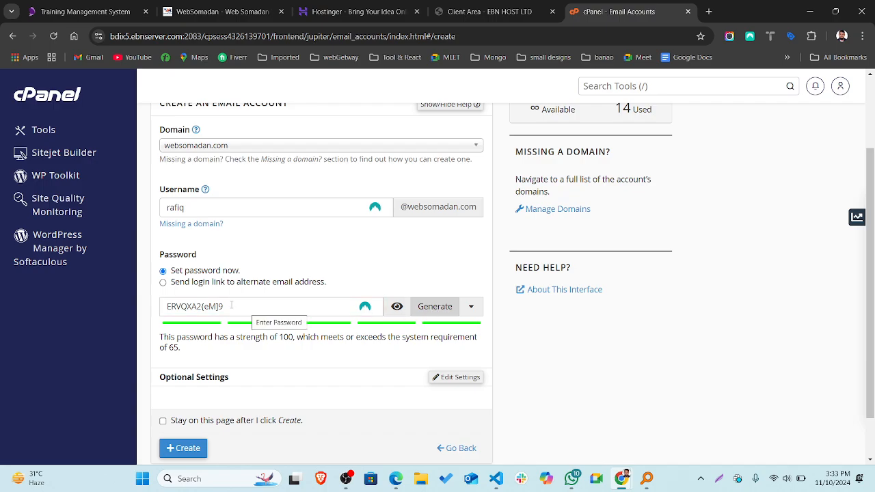
Select the generated password and create the account.
{"action": "double_click", "coordinate": [194, 306]}
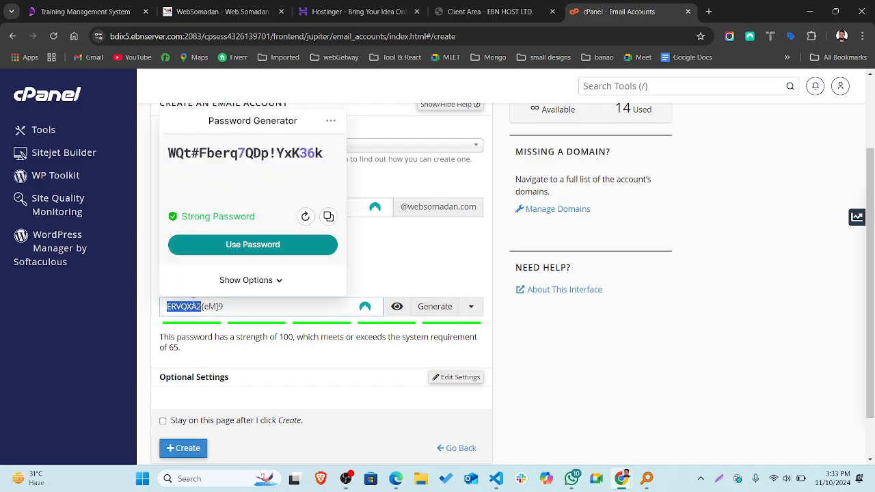
{"action": "left_click_drag", "start_coordinate": [223, 306], "coordinate": [151, 307]}
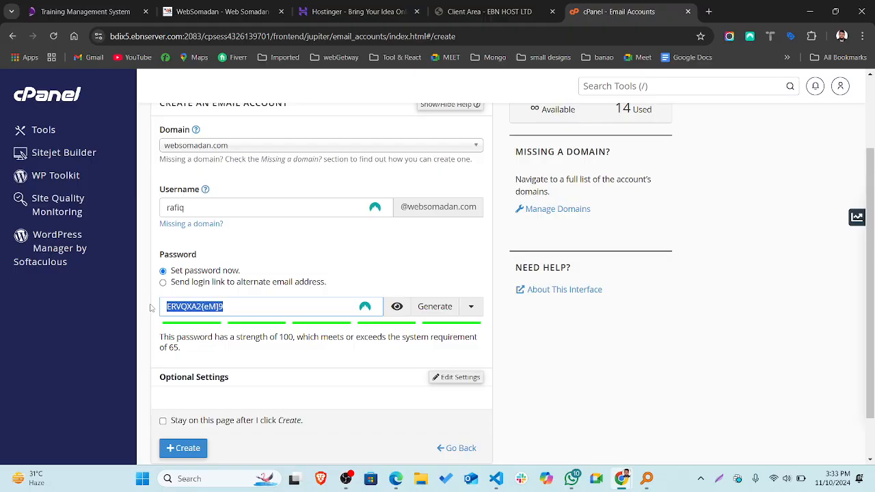
{"action": "scroll", "coordinate": [164, 342], "scroll_direction": "down", "scroll_amount": 1}
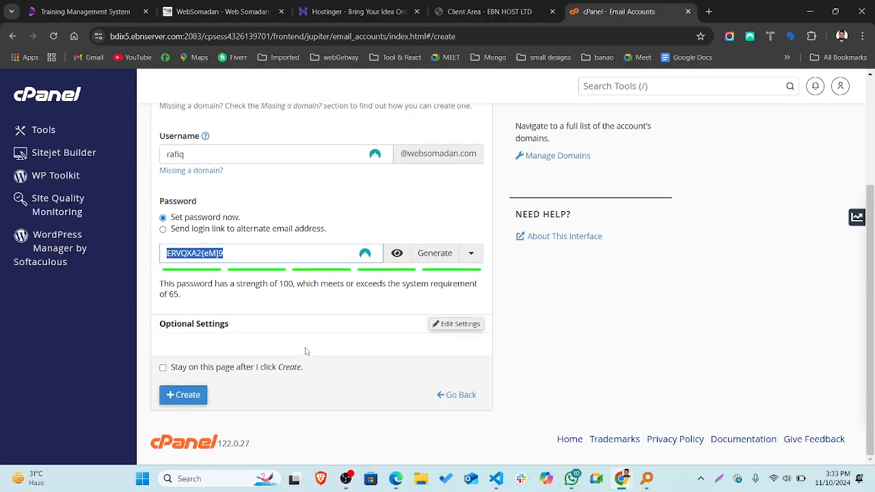
{"action": "left_click", "coordinate": [183, 394]}
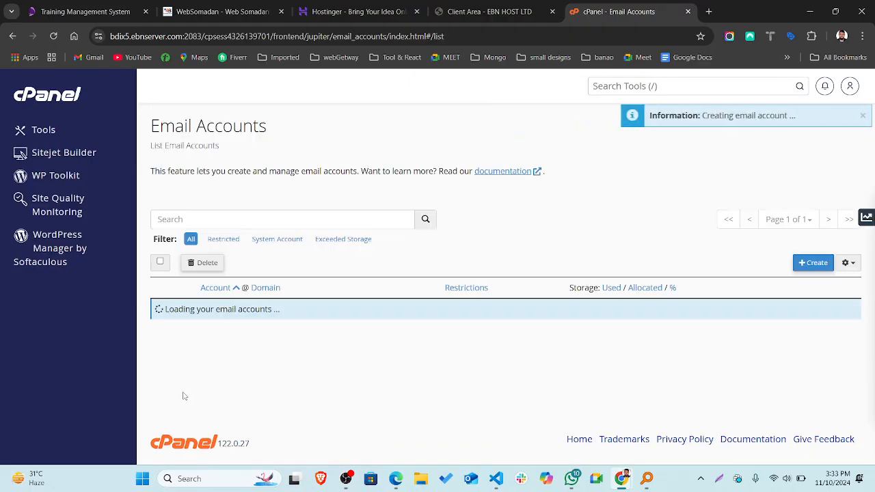
Scroll to the new websomadan.com mailbox and highlight its address and 0 bytes / 1 GB usage.
{"action": "scroll", "coordinate": [183, 397], "scroll_direction": "down", "scroll_amount": 2}
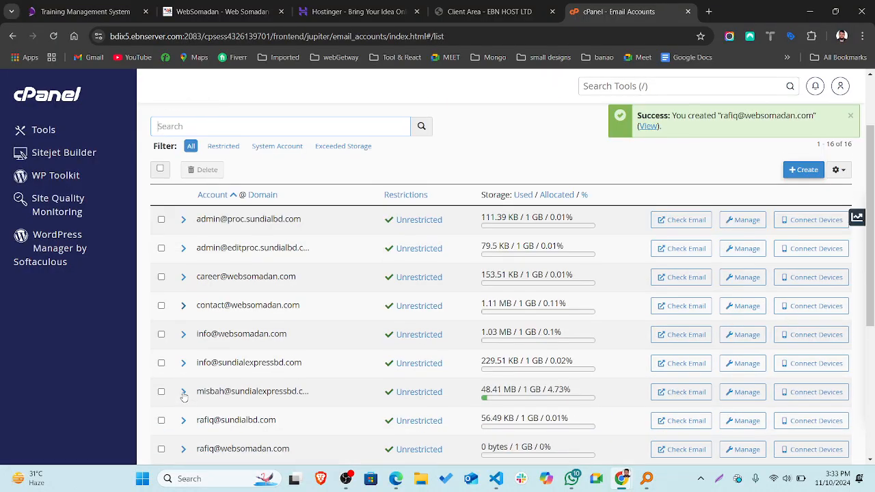
{"action": "scroll", "coordinate": [279, 312], "scroll_direction": "down", "scroll_amount": 5}
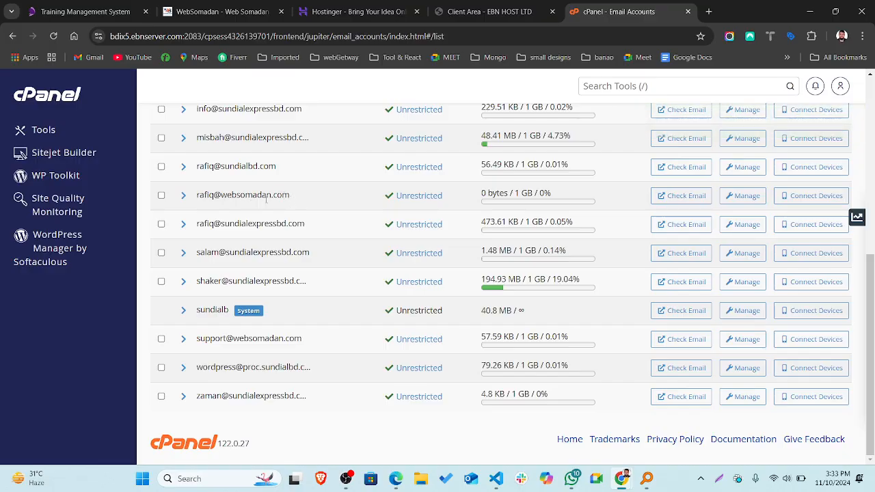
{"action": "left_click_drag", "start_coordinate": [290, 196], "coordinate": [196, 196]}
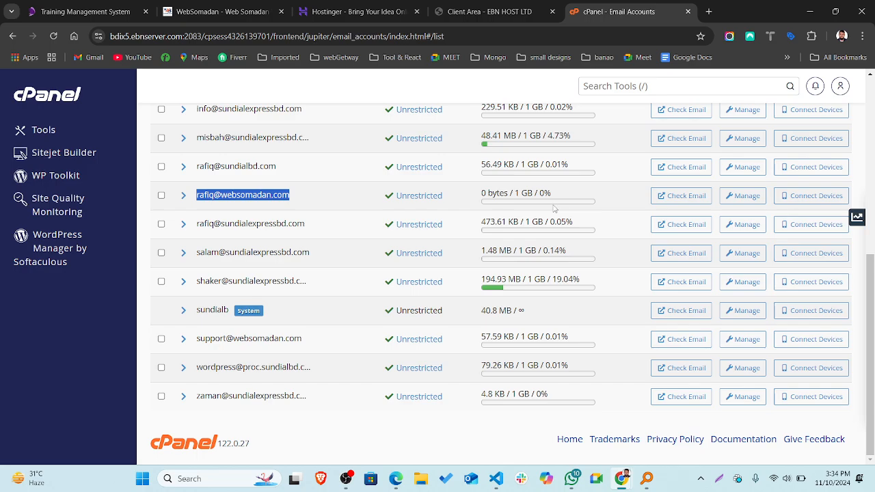
{"action": "left_click", "coordinate": [325, 196]}
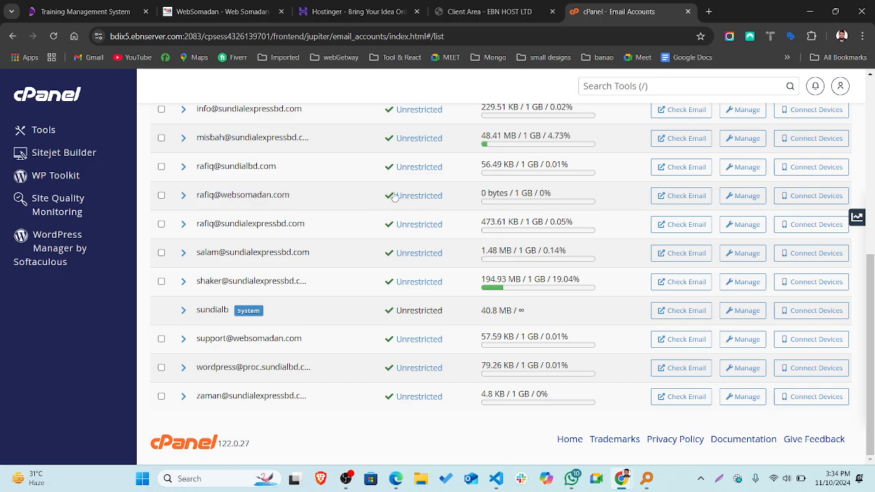
{"action": "left_click_drag", "start_coordinate": [481, 193], "coordinate": [545, 193]}
{"action": "left_click", "coordinate": [479, 199]}
Open the new mailbox in webmail, accept the consent prompt, and enter its Roundcube inbox.
{"action": "left_click", "coordinate": [665, 196]}
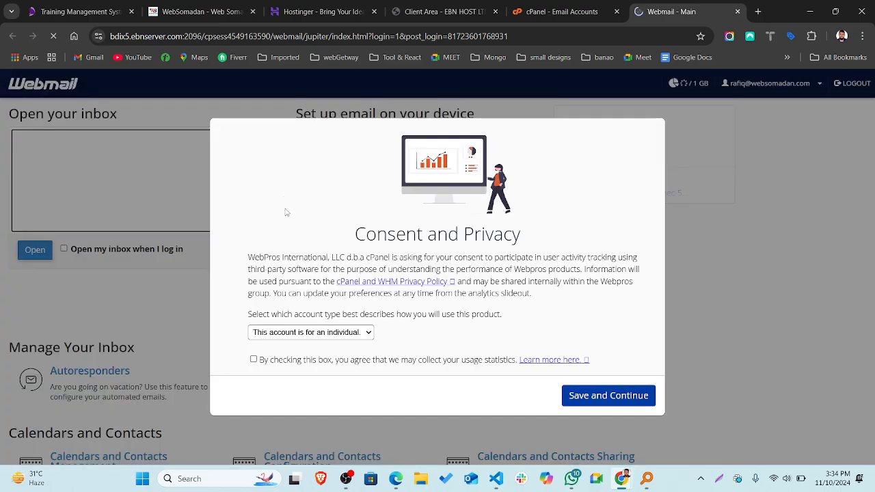
{"action": "left_click", "coordinate": [610, 398]}
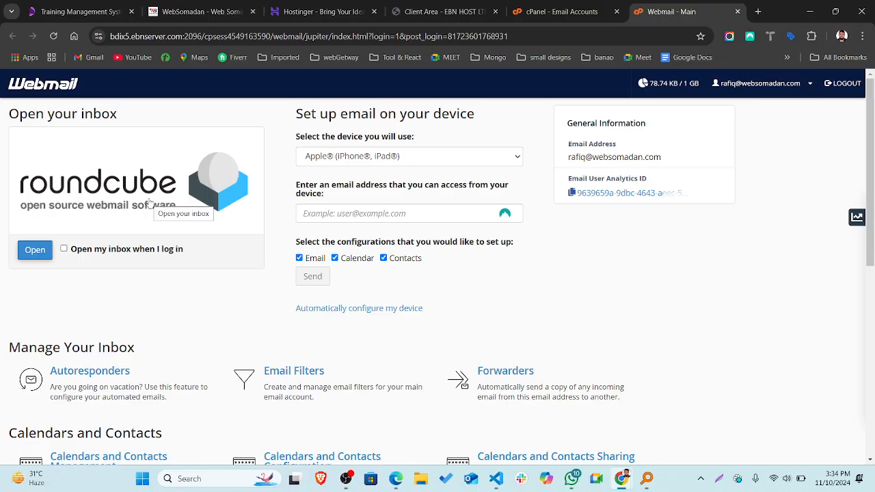
{"action": "left_click", "coordinate": [149, 202]}
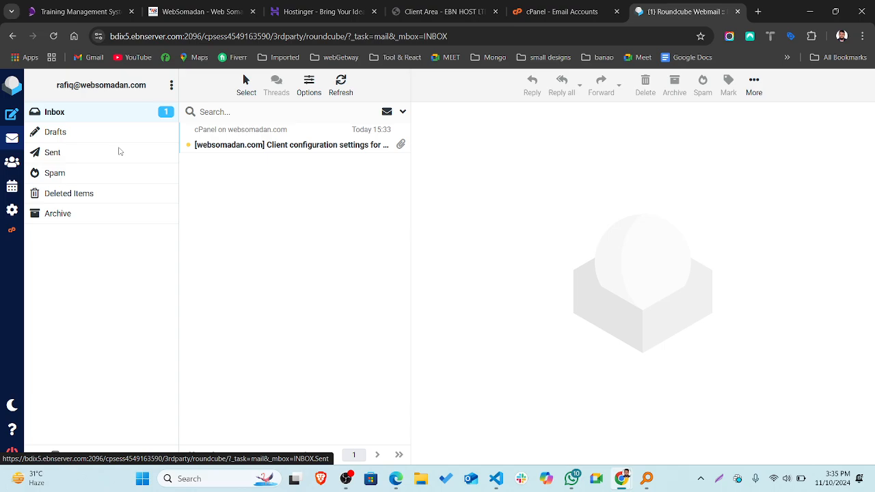
Check the Sent folder, then open the cPanel client configuration message from the Inbox.
{"action": "left_click", "coordinate": [119, 151]}
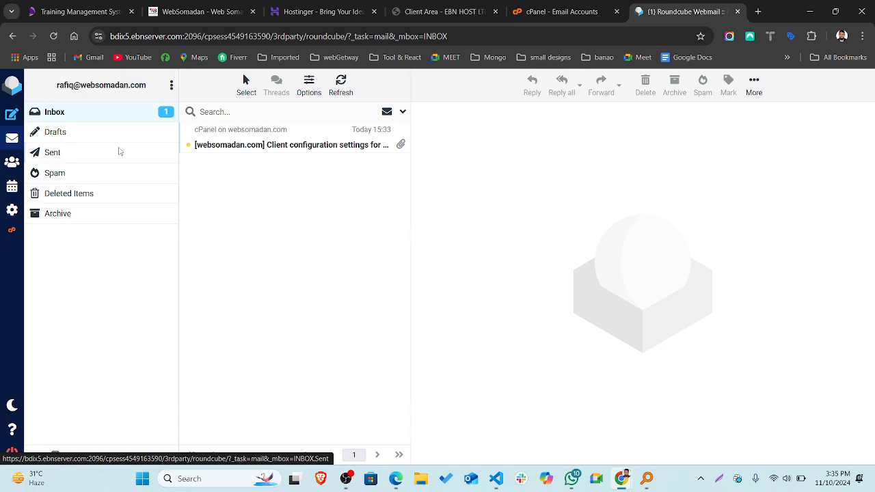
{"action": "left_click", "coordinate": [63, 118]}
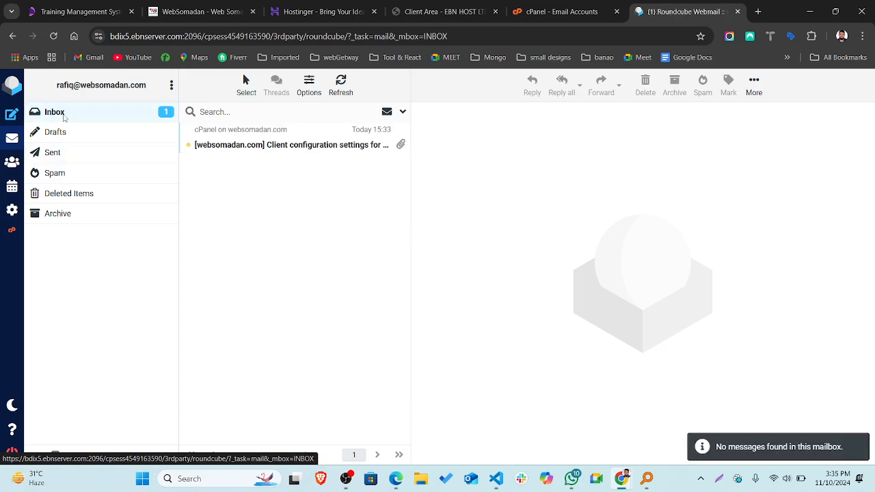
{"action": "left_click", "coordinate": [283, 145]}
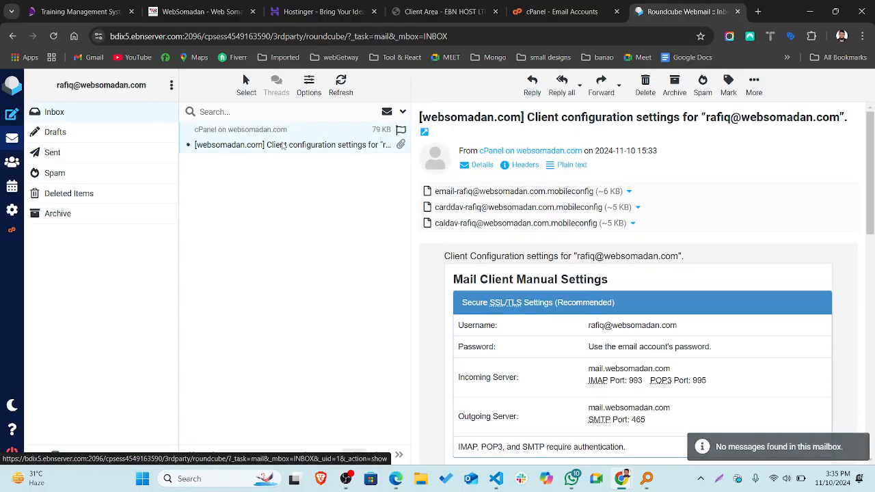
{"action": "scroll", "coordinate": [557, 178], "scroll_direction": "down", "scroll_amount": 1}
{"action": "scroll", "coordinate": [556, 178], "scroll_direction": "down", "scroll_amount": 3}
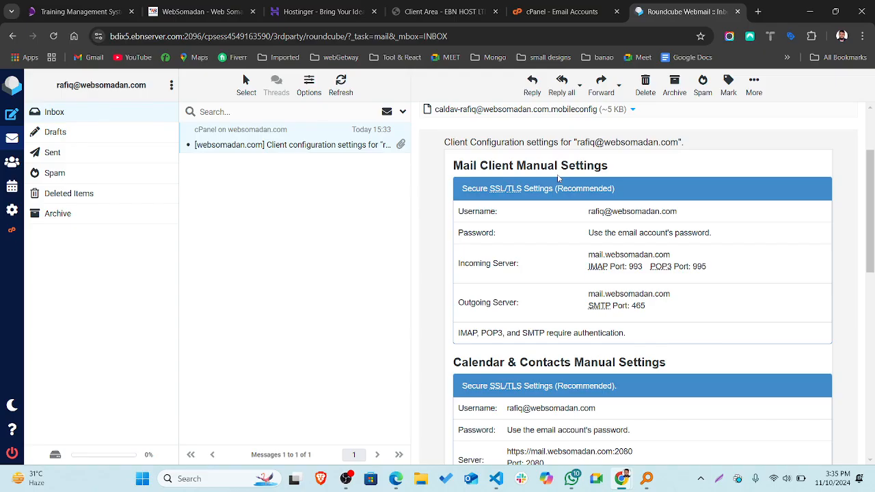
{"action": "scroll", "coordinate": [486, 239], "scroll_direction": "down", "scroll_amount": 1}
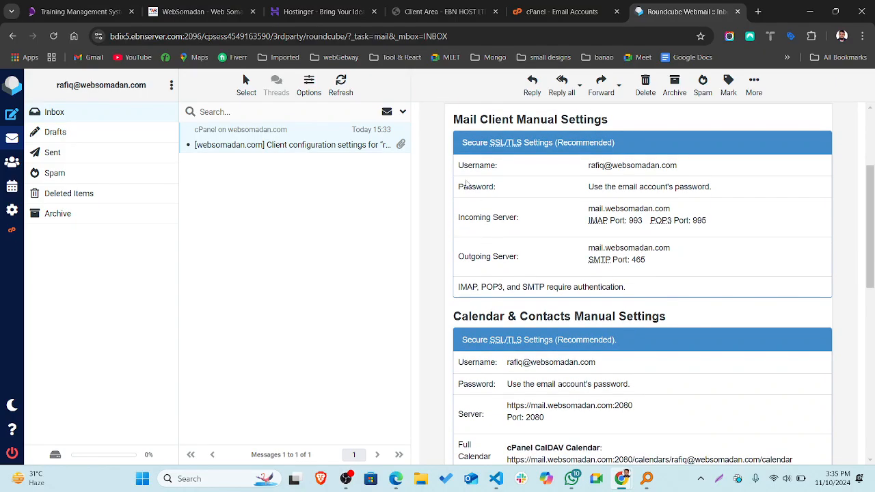
Highlight the manual settings: incoming and outgoing server mail.websomadan.com, IMAP 993, POP3 995, SMTP 465.
{"action": "left_click_drag", "start_coordinate": [460, 164], "coordinate": [668, 272]}
{"action": "left_click", "coordinate": [667, 272]}
{"action": "left_click_drag", "start_coordinate": [589, 208], "coordinate": [676, 203]}
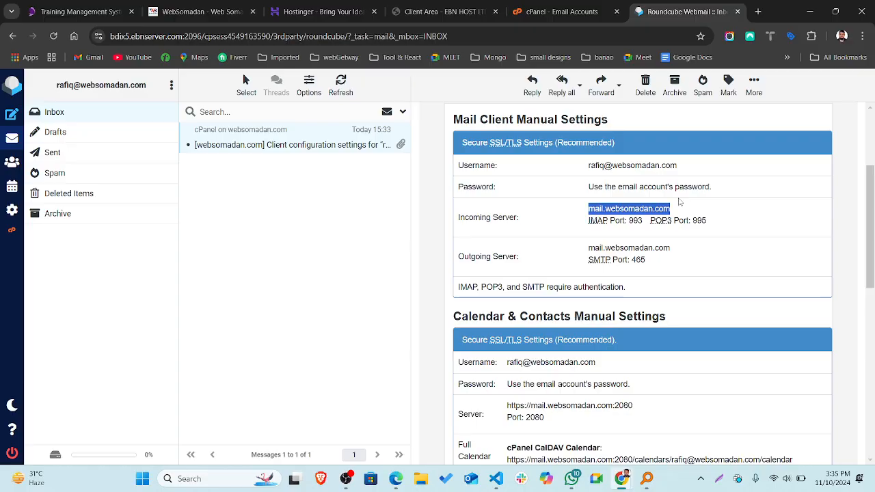
{"action": "left_click", "coordinate": [680, 202]}
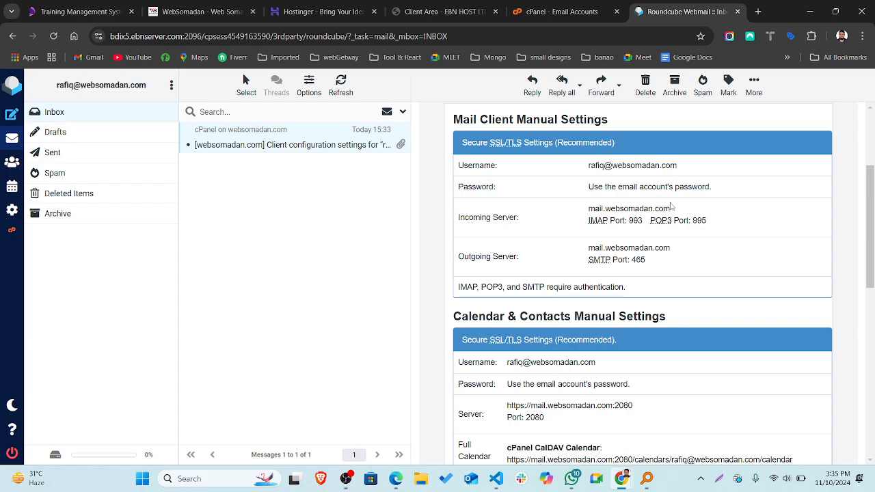
{"action": "left_click_drag", "start_coordinate": [672, 207], "coordinate": [581, 216]}
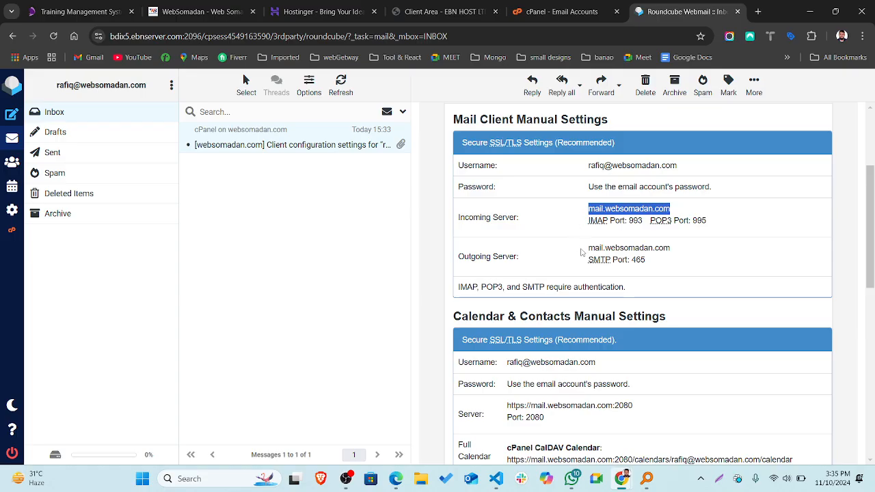
{"action": "left_click_drag", "start_coordinate": [589, 252], "coordinate": [675, 247]}
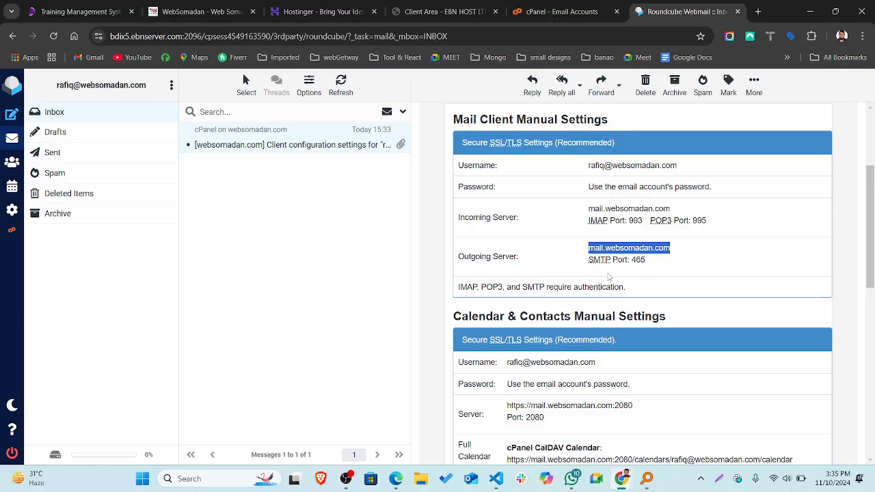
{"action": "left_click", "coordinate": [606, 300]}
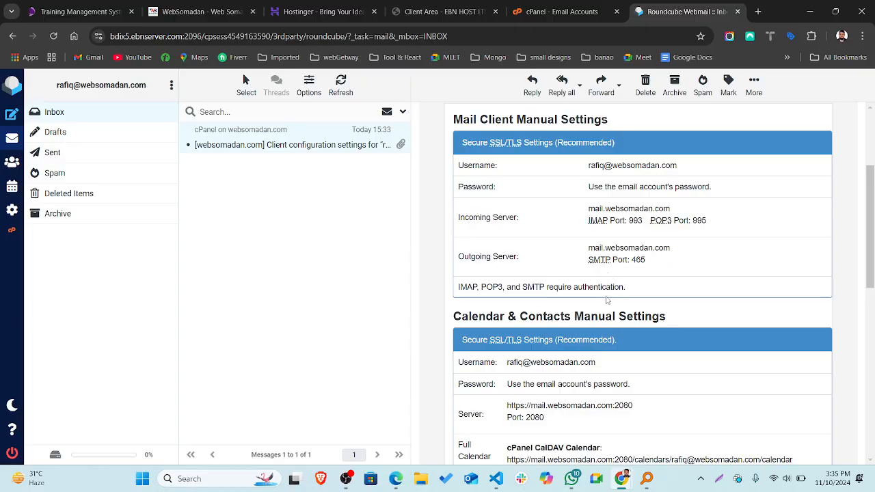
{"action": "scroll", "coordinate": [626, 276], "scroll_direction": "down", "scroll_amount": 5}
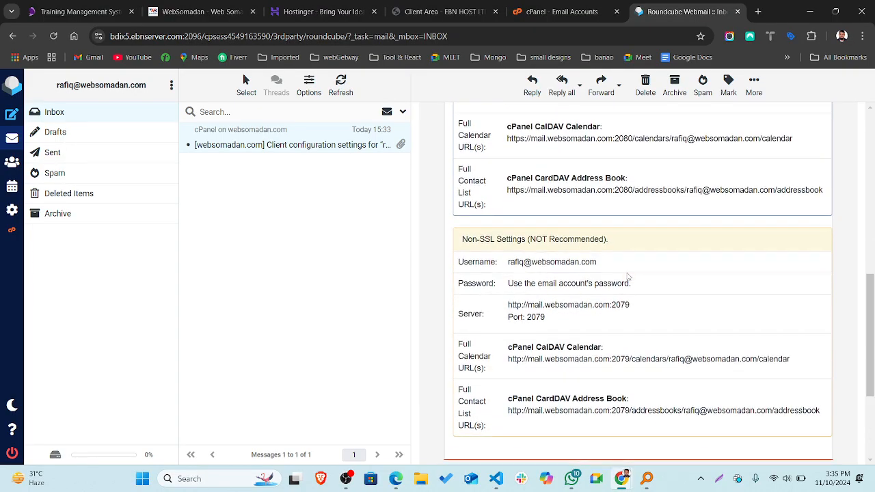
{"action": "scroll", "coordinate": [628, 276], "scroll_direction": "down", "scroll_amount": 1}
{"action": "scroll", "coordinate": [628, 276], "scroll_direction": "up", "scroll_amount": 10}
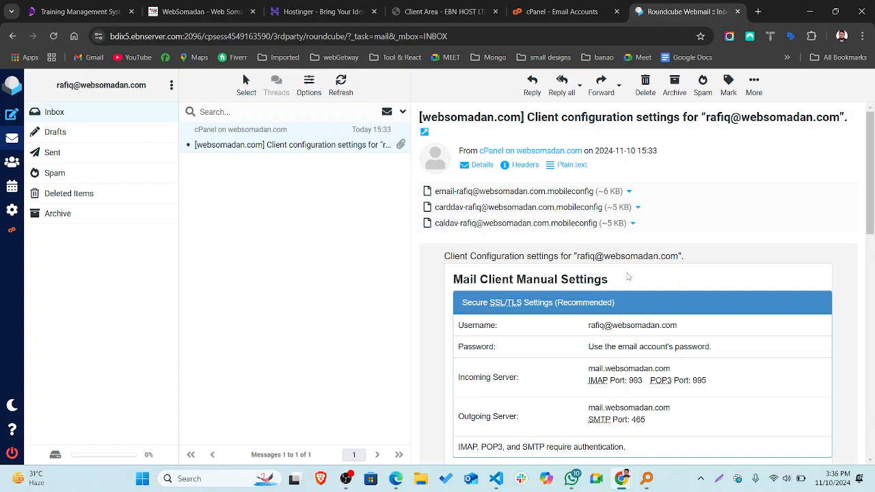
Browse the Inbox, Drafts and Sent folders, then start a blank new message from the websomadan.com address.
{"action": "left_click", "coordinate": [69, 118]}
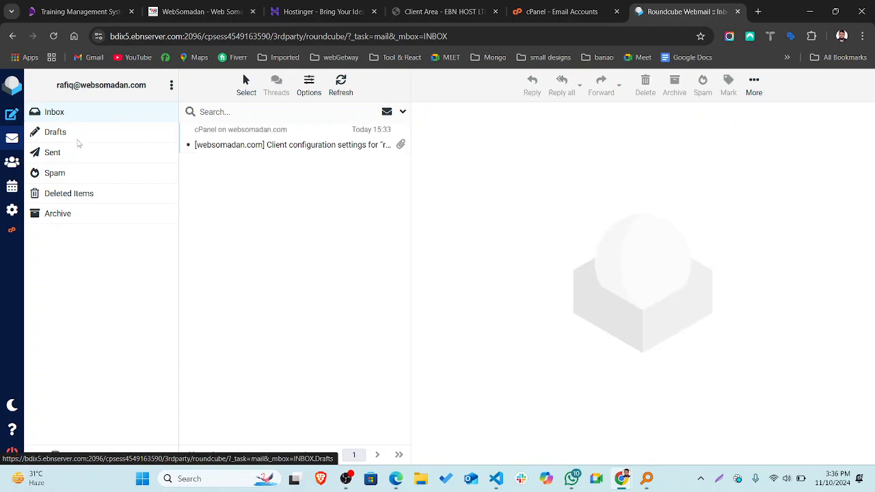
{"action": "left_click", "coordinate": [79, 141]}
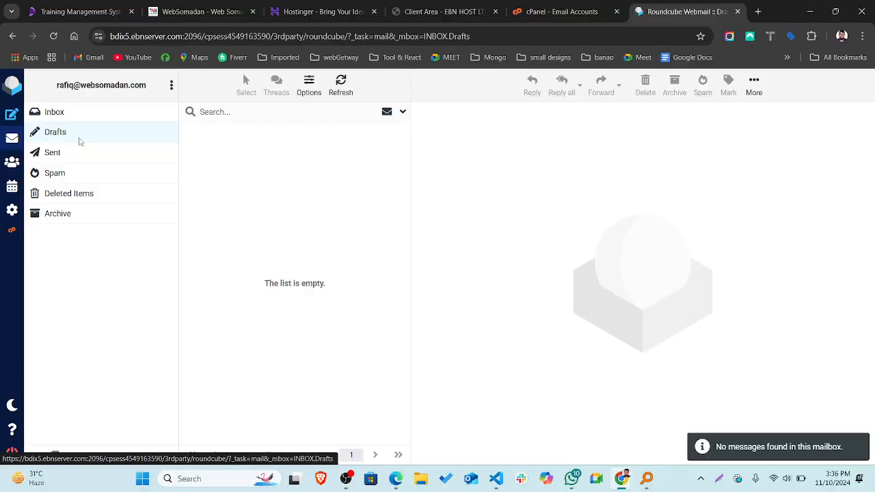
{"action": "left_click", "coordinate": [77, 153]}
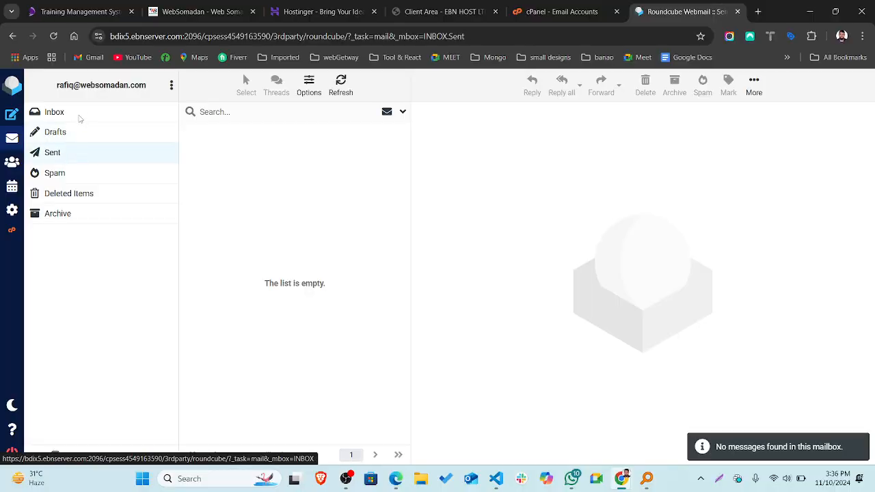
{"action": "left_click", "coordinate": [79, 118]}
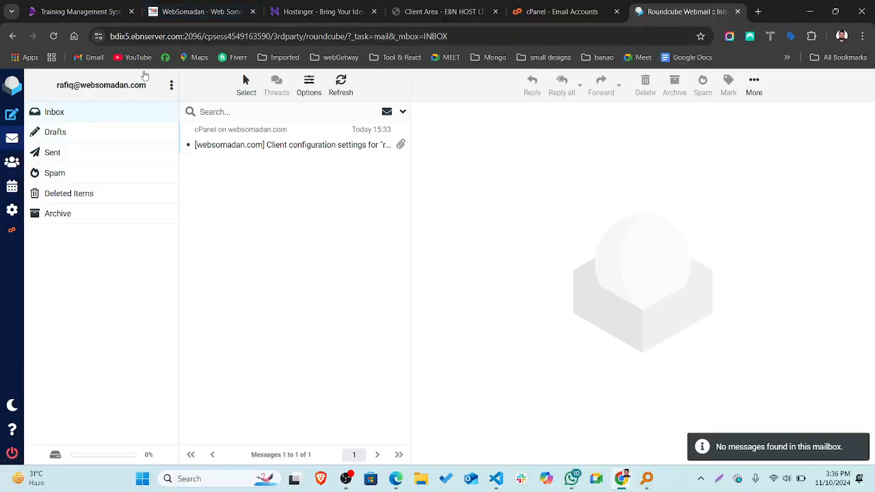
{"action": "left_click", "coordinate": [14, 116]}
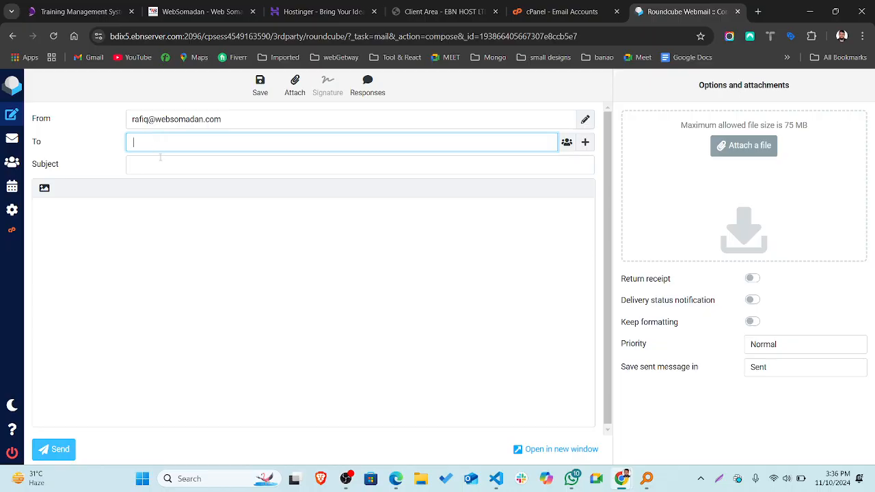
Look over the compose form's sender, recipient, subject and body fields, then return to cPanel's Email Accounts.
{"action": "left_click", "coordinate": [163, 160]}
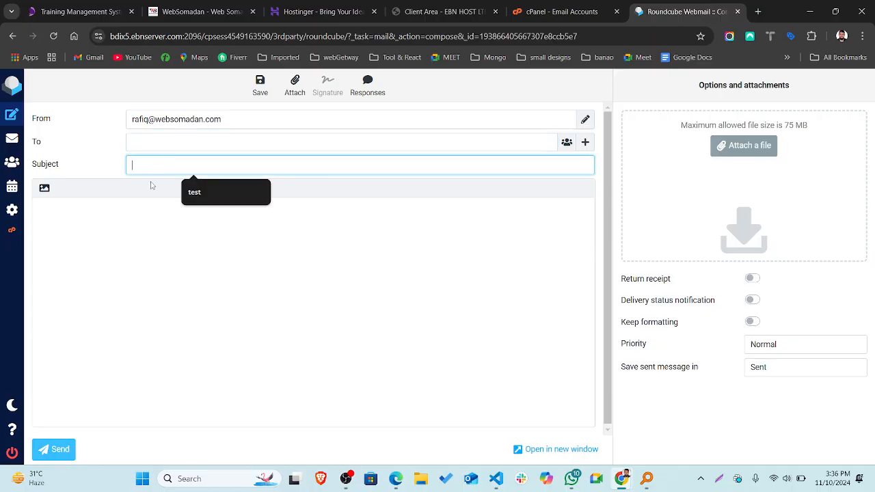
{"action": "left_click", "coordinate": [144, 211]}
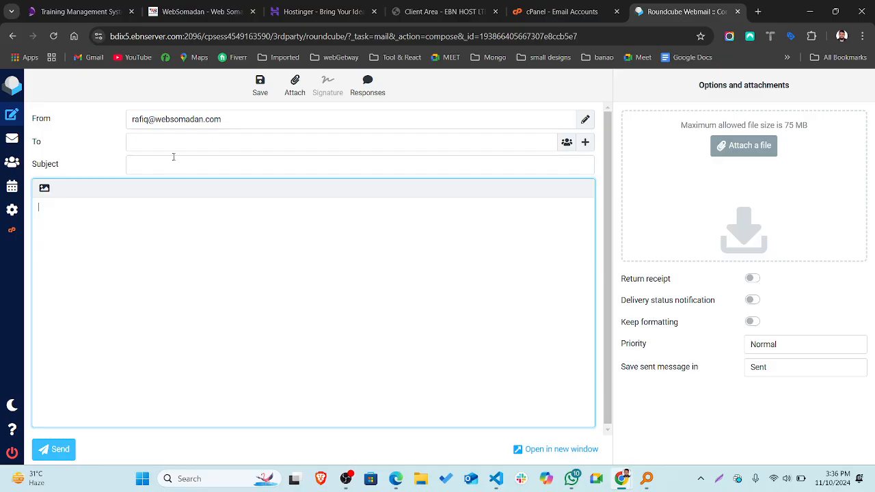
{"action": "left_click", "coordinate": [153, 120]}
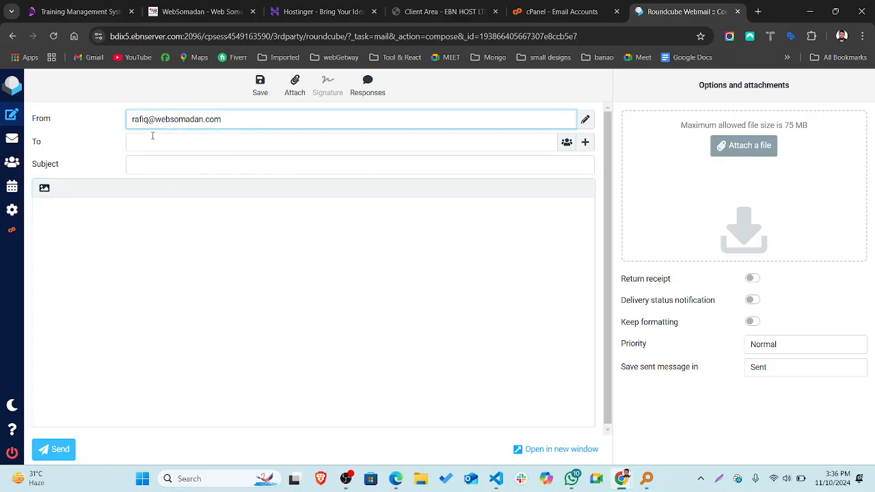
{"action": "left_click", "coordinate": [153, 136]}
{"action": "left_click", "coordinate": [158, 172]}
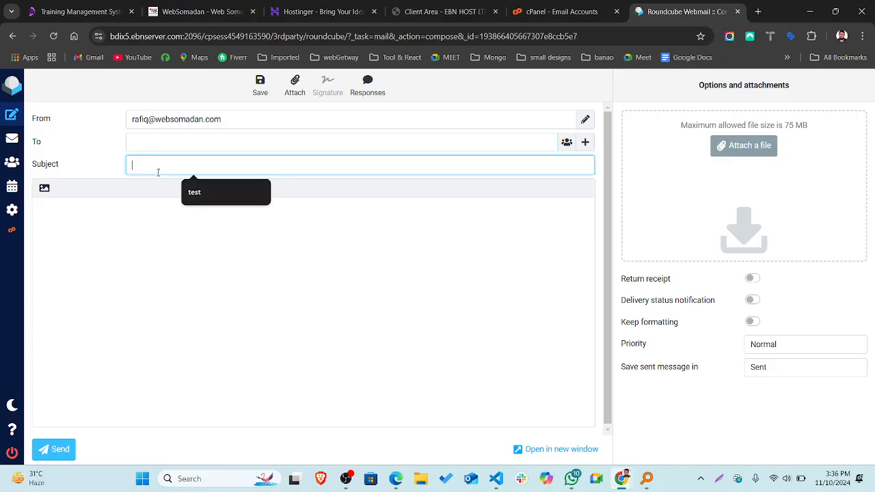
{"action": "left_click", "coordinate": [133, 245]}
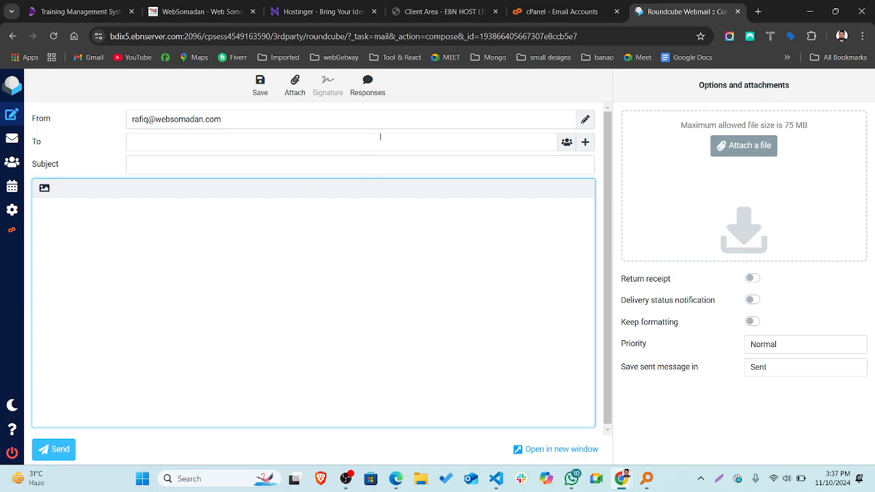
{"action": "left_click", "coordinate": [557, 13]}
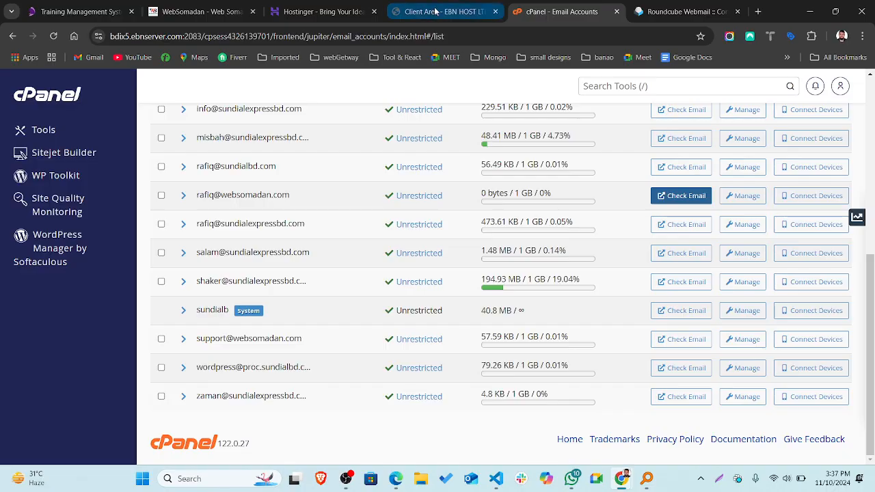
Glance at the hosting client area, then go back to cPanel's Create an Email Account form.
{"action": "left_click", "coordinate": [435, 12]}
{"action": "left_click", "coordinate": [534, 10]}
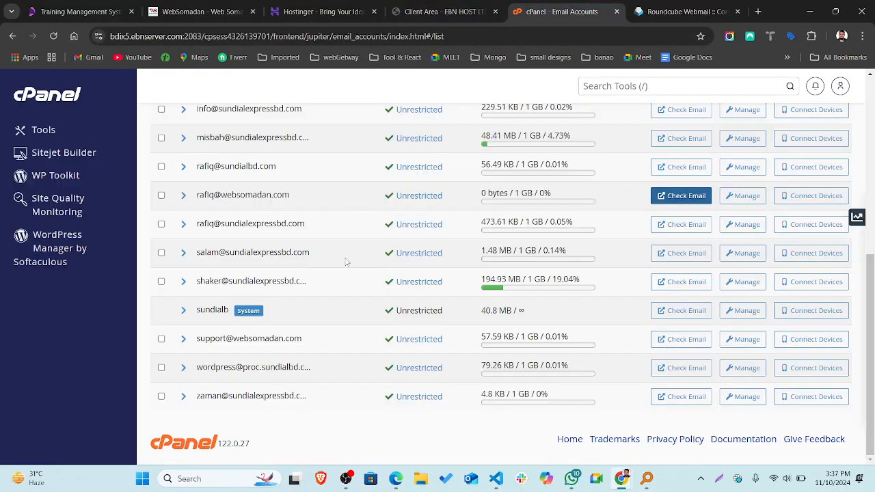
{"action": "scroll", "coordinate": [364, 258], "scroll_direction": "up", "scroll_amount": 5}
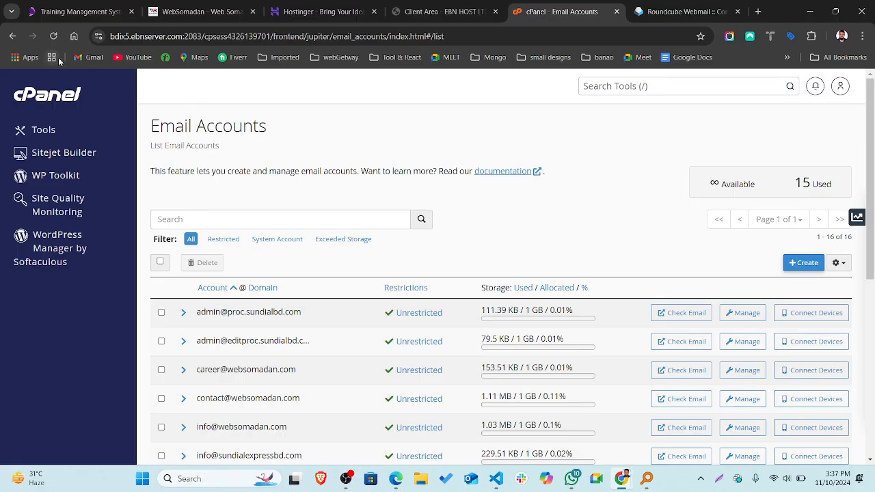
{"action": "left_click", "coordinate": [10, 36]}
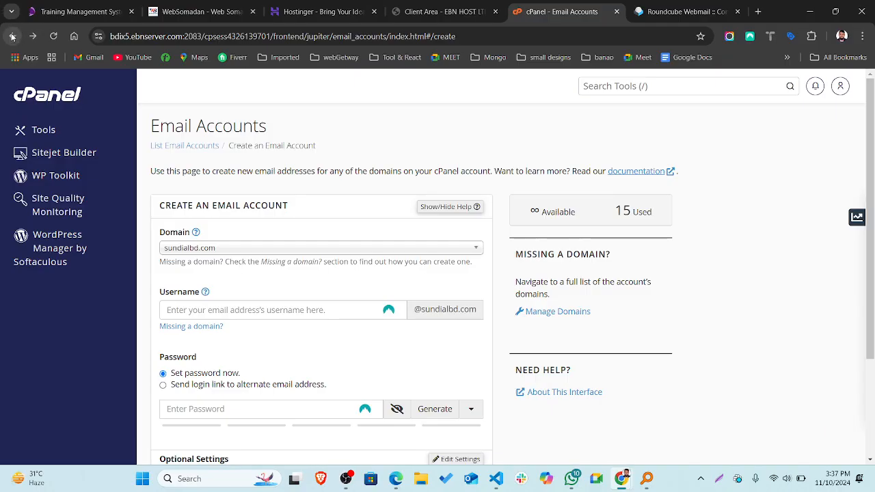
Return to the cPanel Tools page and expand the Files group to show File Manager, Backup and Git.
{"action": "left_click", "coordinate": [34, 96]}
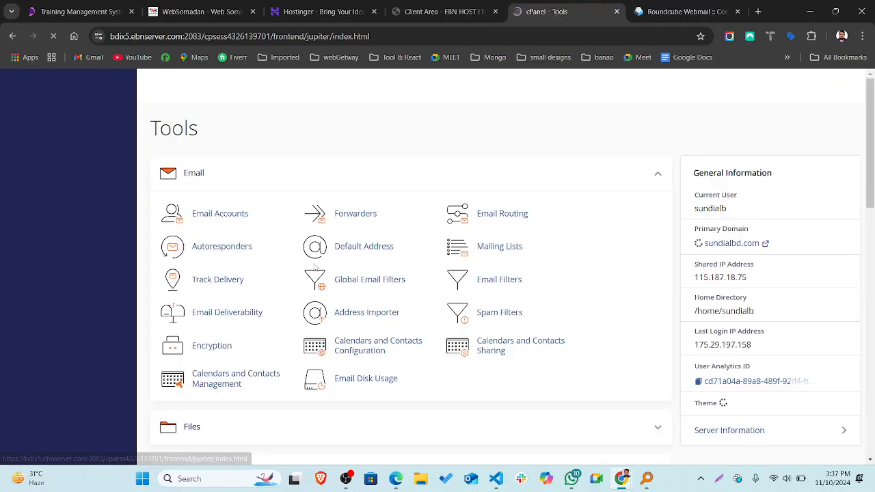
{"action": "scroll", "coordinate": [344, 307], "scroll_direction": "down", "scroll_amount": 1}
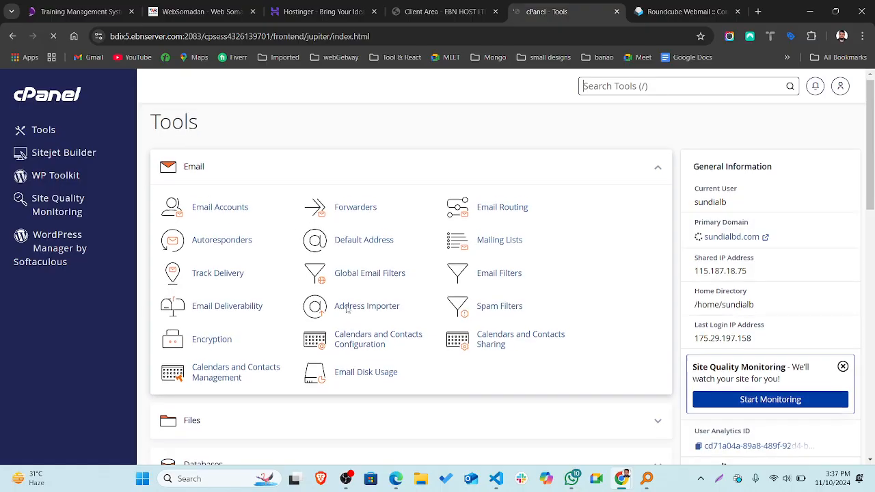
{"action": "scroll", "coordinate": [347, 309], "scroll_direction": "down", "scroll_amount": 3}
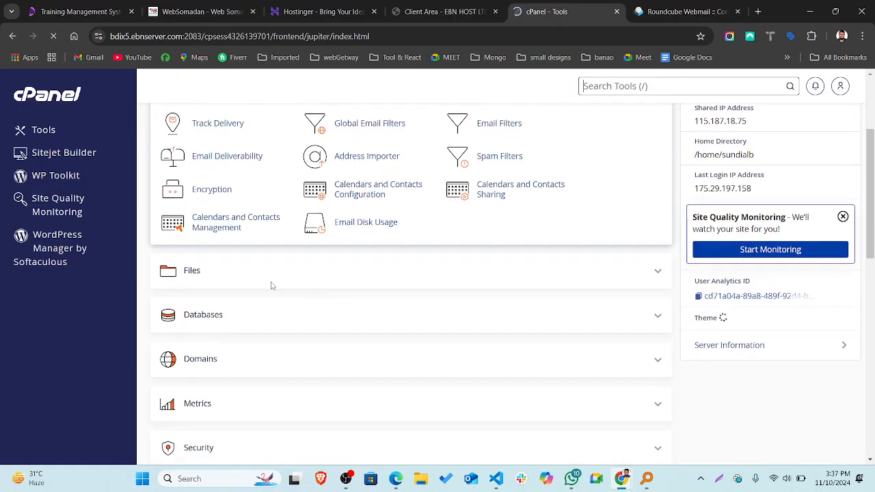
{"action": "left_click", "coordinate": [655, 272]}
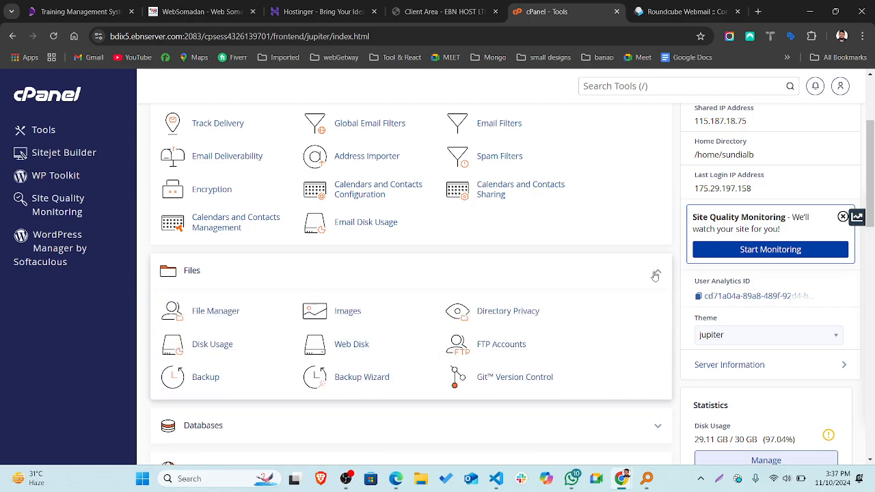
{"action": "scroll", "coordinate": [655, 275], "scroll_direction": "down", "scroll_amount": 1}
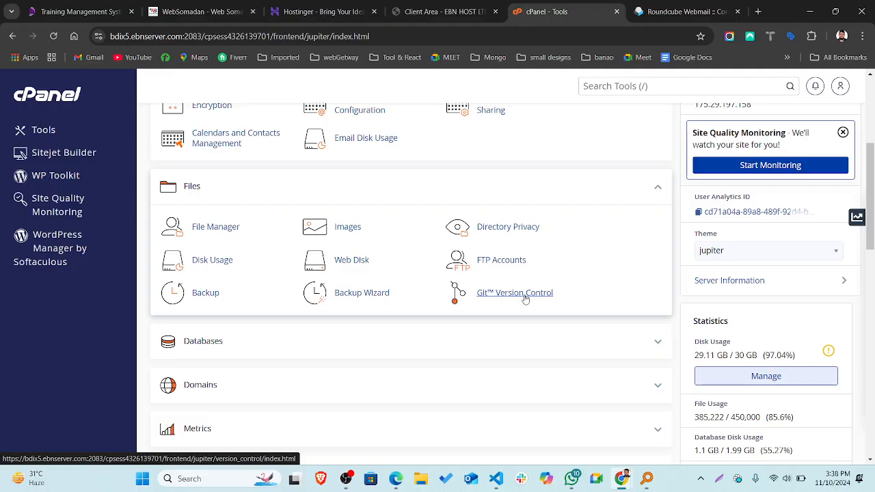
Open File Manager and browse the apollo.sundialbd.com folder's WordPress files such as wp-config.php and wp-content.
{"action": "left_click", "coordinate": [214, 228]}
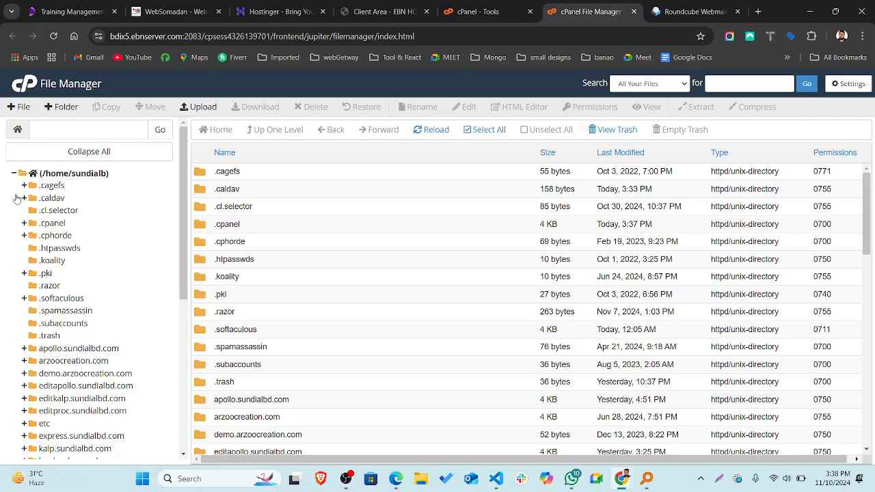
{"action": "left_click", "coordinate": [15, 173]}
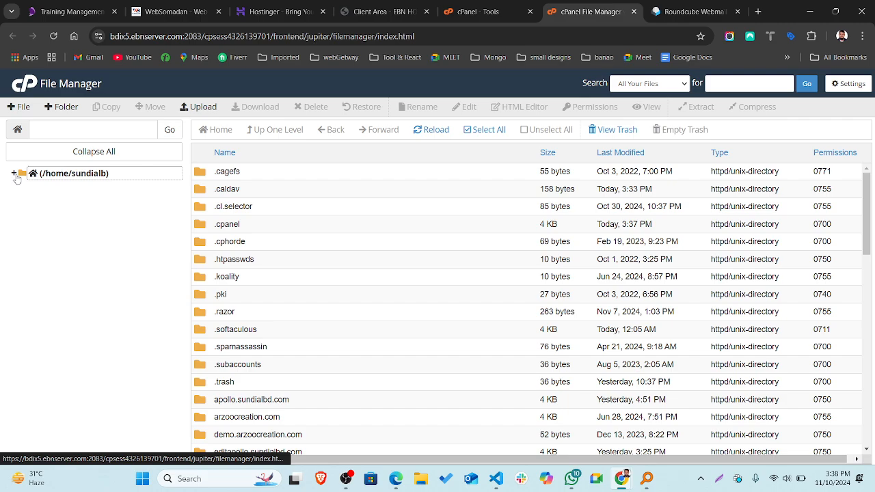
{"action": "left_click", "coordinate": [15, 173]}
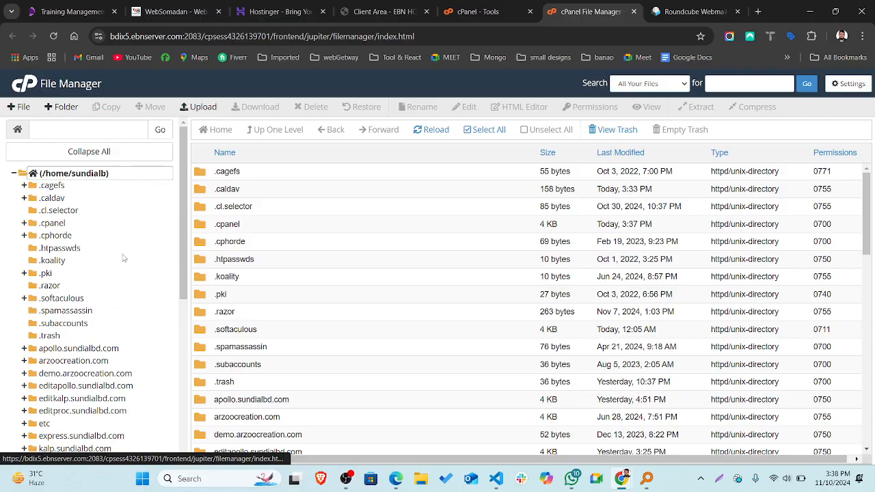
{"action": "scroll", "coordinate": [84, 379], "scroll_direction": "down", "scroll_amount": 2}
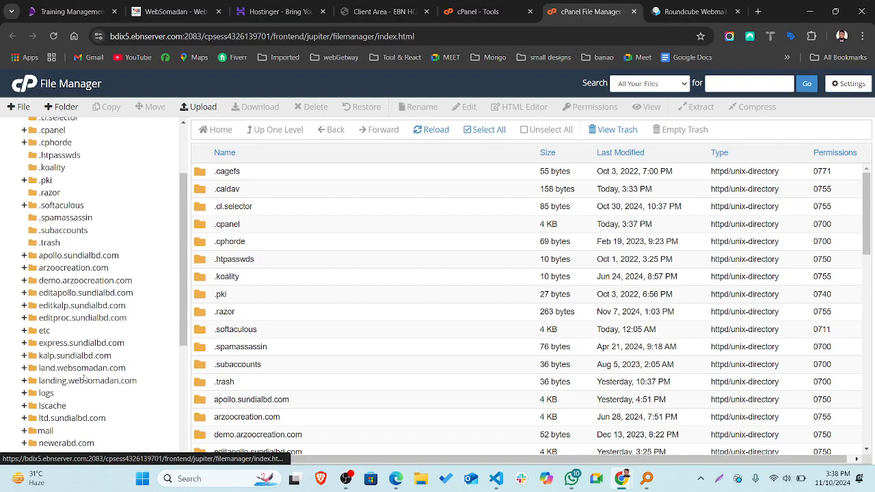
{"action": "scroll", "coordinate": [84, 379], "scroll_direction": "down", "scroll_amount": 2}
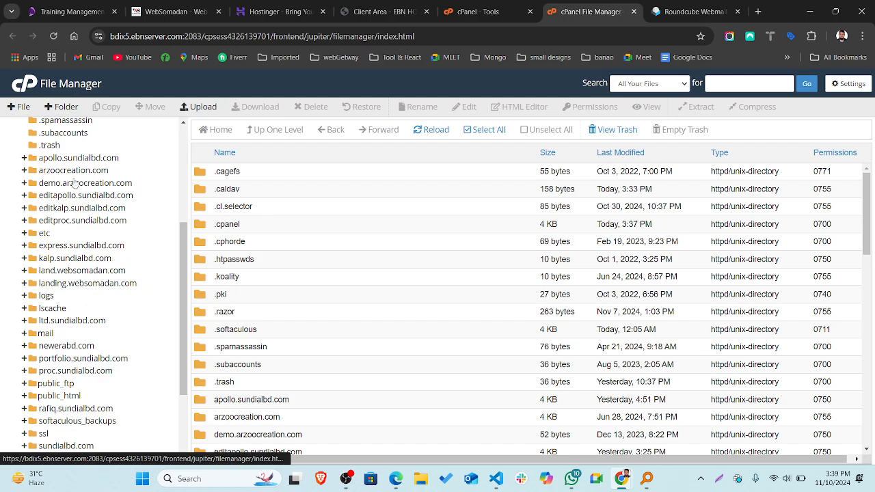
{"action": "left_click", "coordinate": [74, 158]}
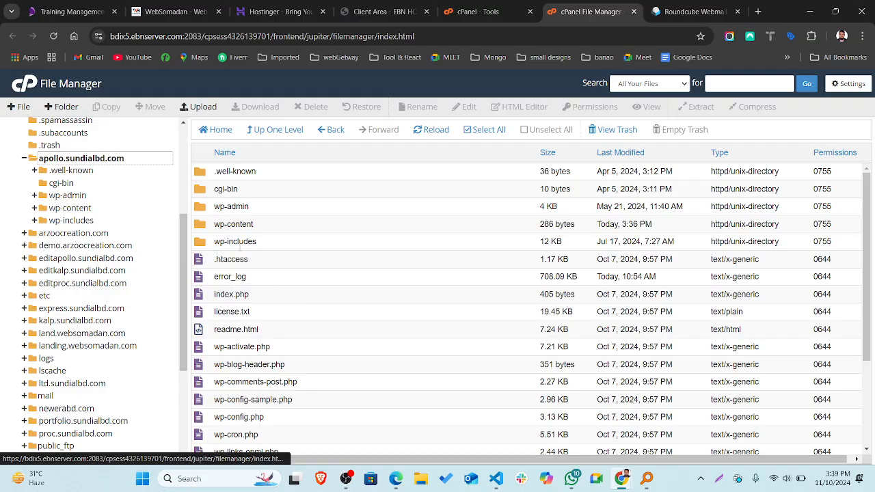
{"action": "scroll", "coordinate": [292, 348], "scroll_direction": "down", "scroll_amount": 2}
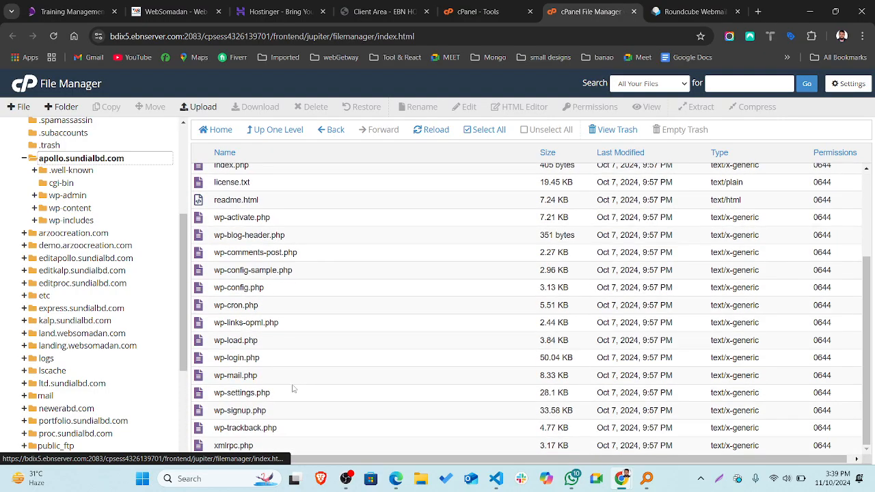
{"action": "scroll", "coordinate": [292, 388], "scroll_direction": "up", "scroll_amount": 2}
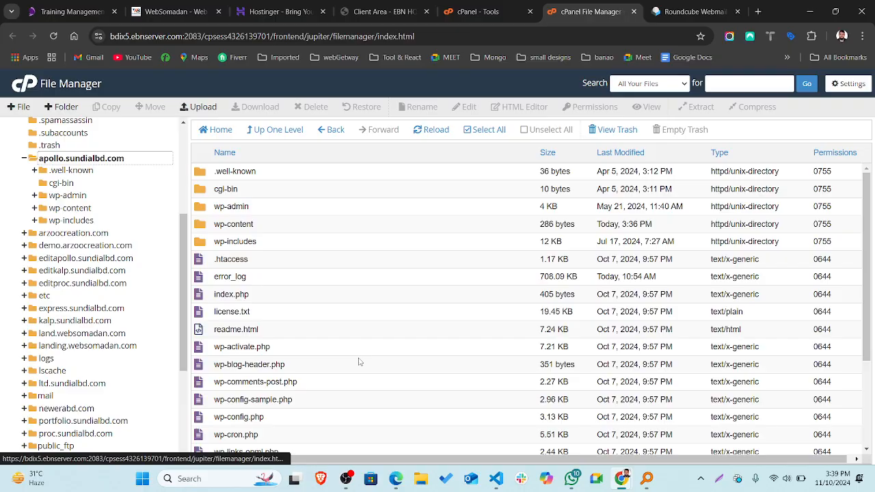
{"action": "scroll", "coordinate": [359, 362], "scroll_direction": "down", "scroll_amount": 2}
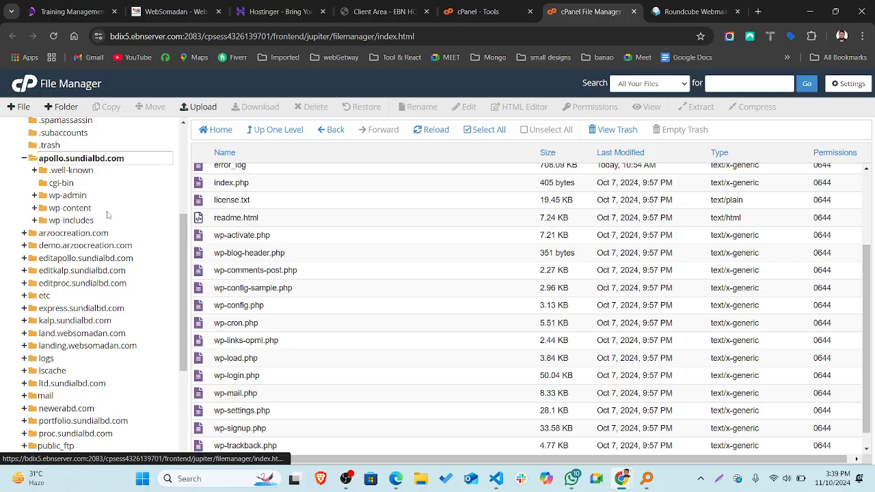
Back on the Tools page, expand the Databases group and then the Domains group.
{"action": "left_click", "coordinate": [470, 6]}
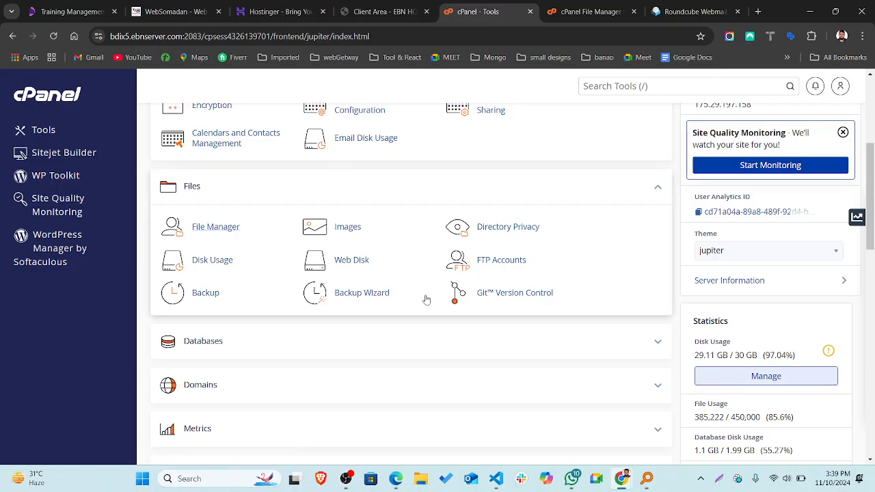
{"action": "left_click", "coordinate": [658, 341]}
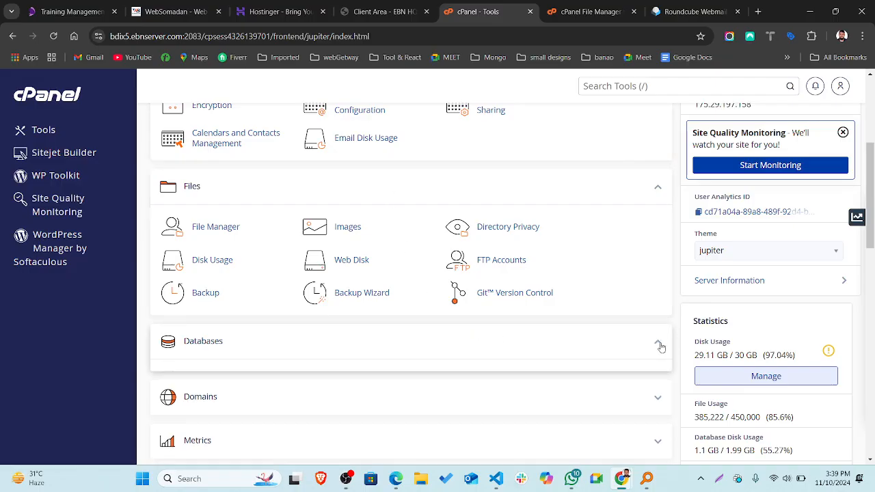
{"action": "scroll", "coordinate": [661, 347], "scroll_direction": "down", "scroll_amount": 2}
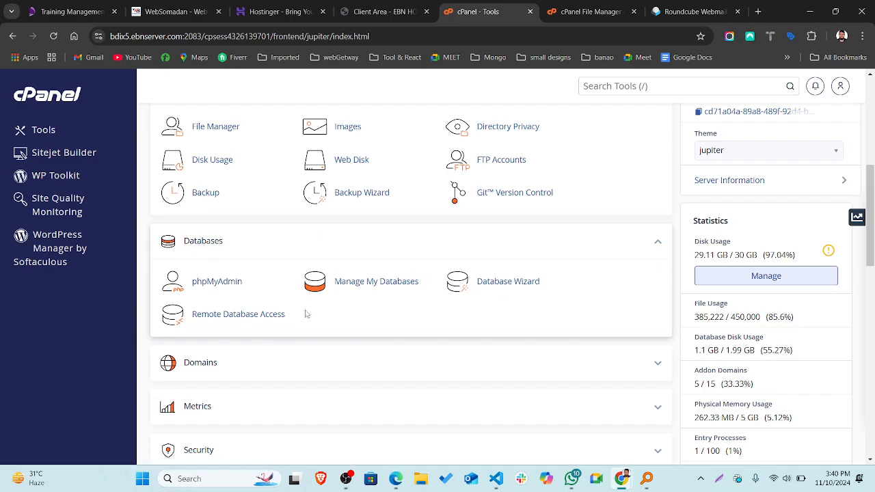
{"action": "scroll", "coordinate": [306, 314], "scroll_direction": "down", "scroll_amount": 2}
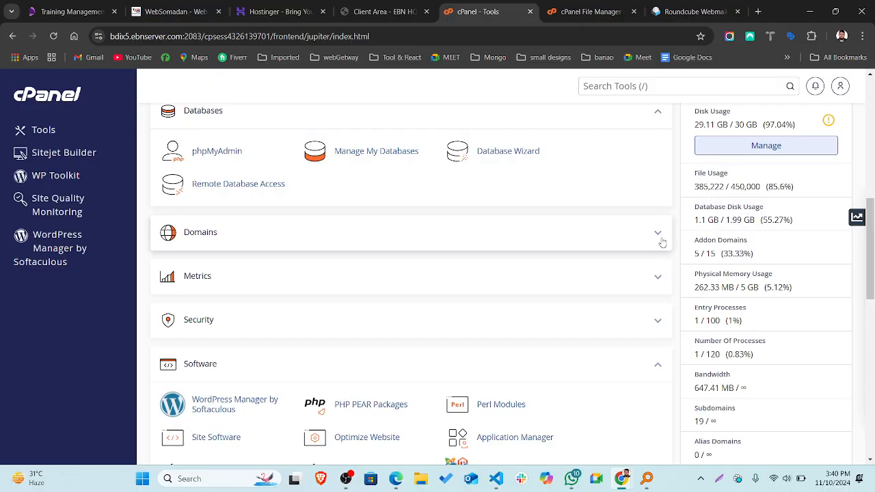
{"action": "left_click", "coordinate": [661, 240]}
{"action": "scroll", "coordinate": [396, 292], "scroll_direction": "down", "scroll_amount": 1}
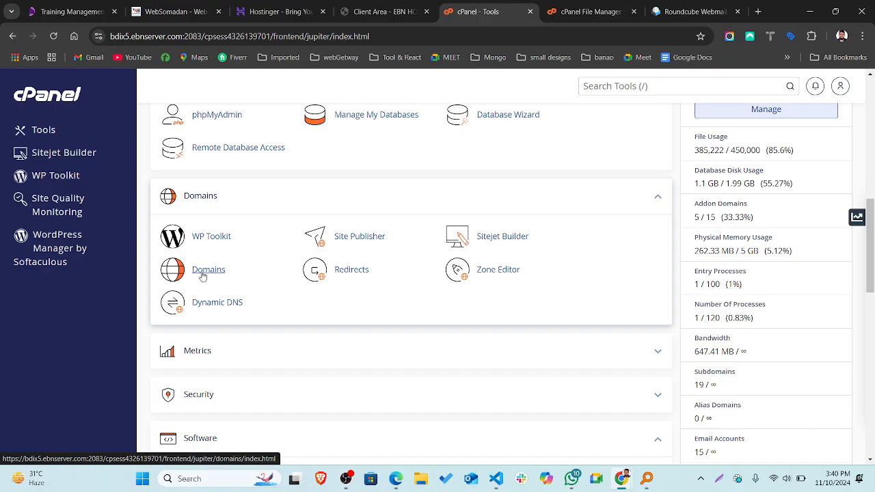
Review the 20 domains on the Domains page, then preview the Create A New Domain form and return.
{"action": "left_click", "coordinate": [203, 273]}
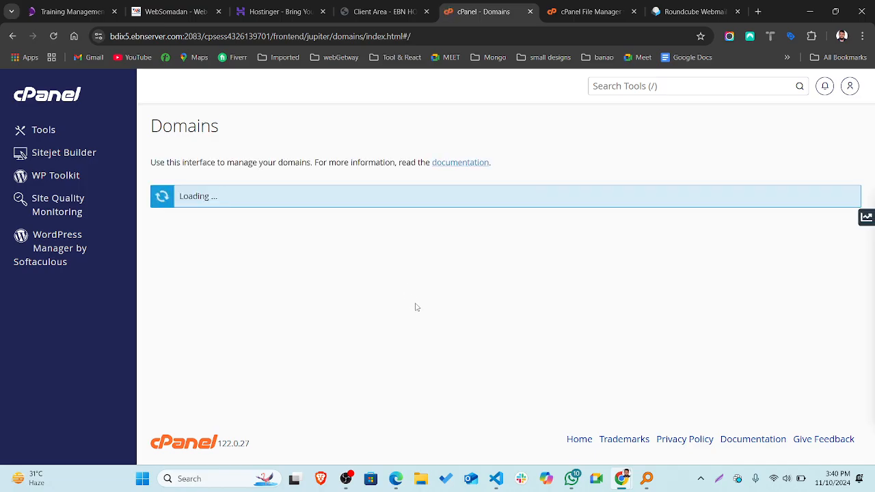
{"action": "scroll", "coordinate": [415, 307], "scroll_direction": "down", "scroll_amount": 4}
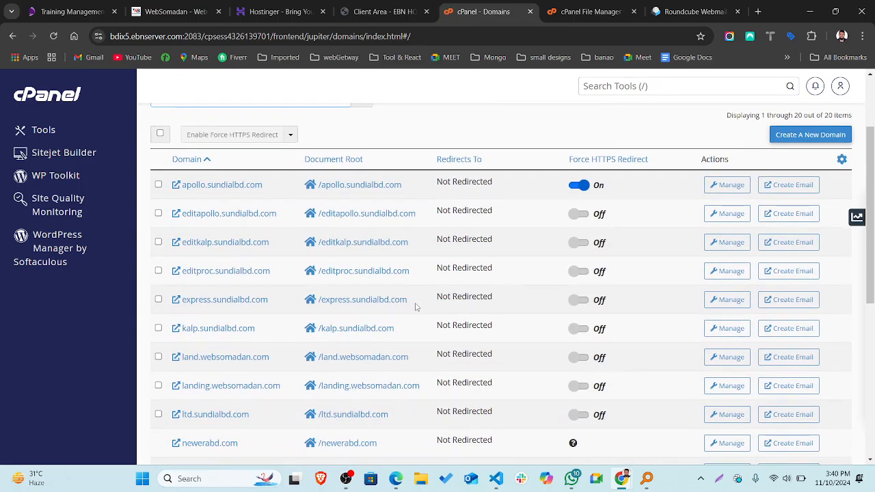
{"action": "scroll", "coordinate": [414, 307], "scroll_direction": "down", "scroll_amount": 3}
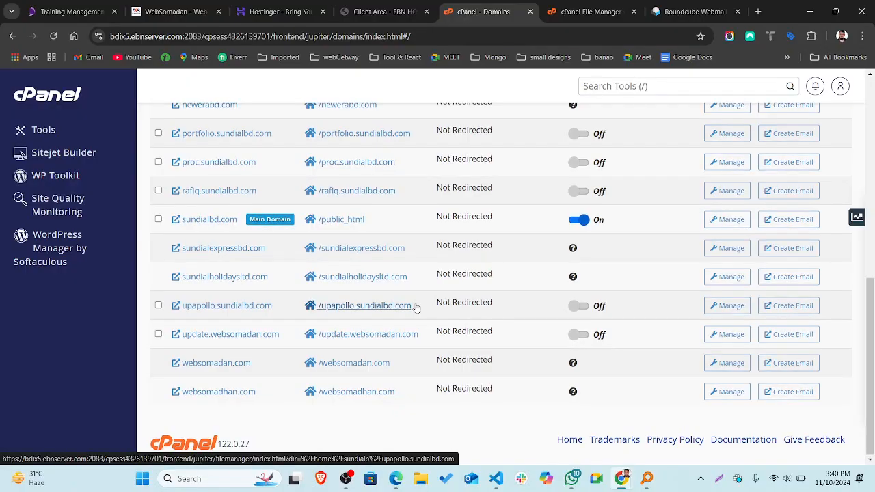
{"action": "scroll", "coordinate": [416, 309], "scroll_direction": "up", "scroll_amount": 7}
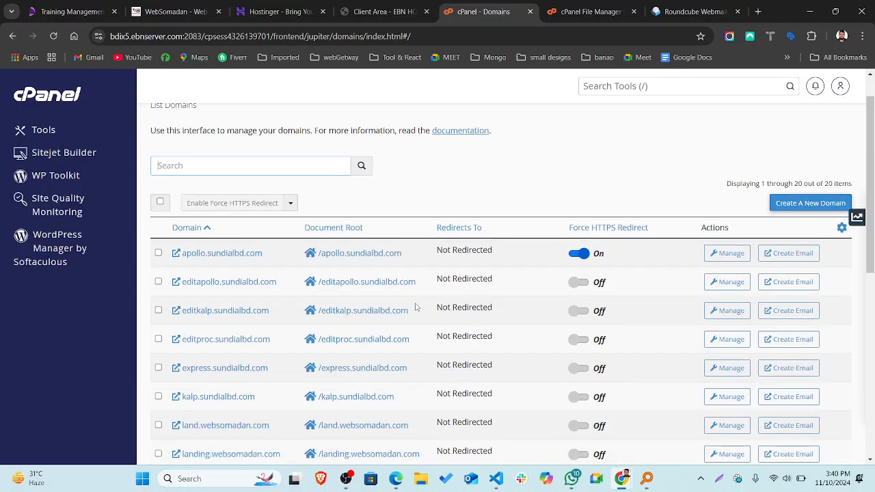
{"action": "scroll", "coordinate": [414, 307], "scroll_direction": "up", "scroll_amount": 2}
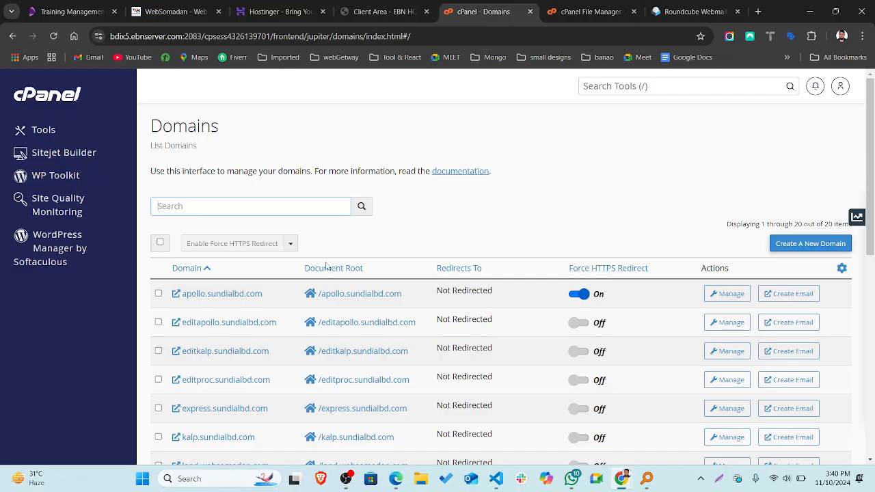
{"action": "scroll", "coordinate": [328, 320], "scroll_direction": "down", "scroll_amount": 2}
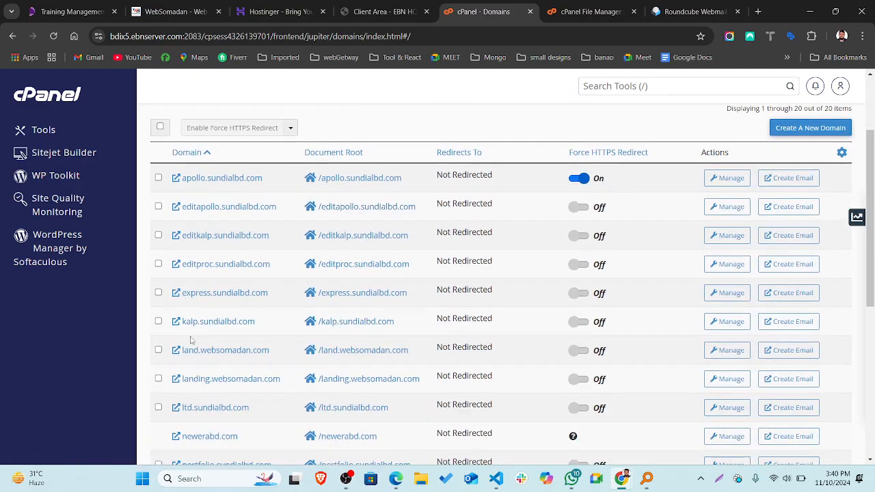
{"action": "scroll", "coordinate": [191, 340], "scroll_direction": "up", "scroll_amount": 2}
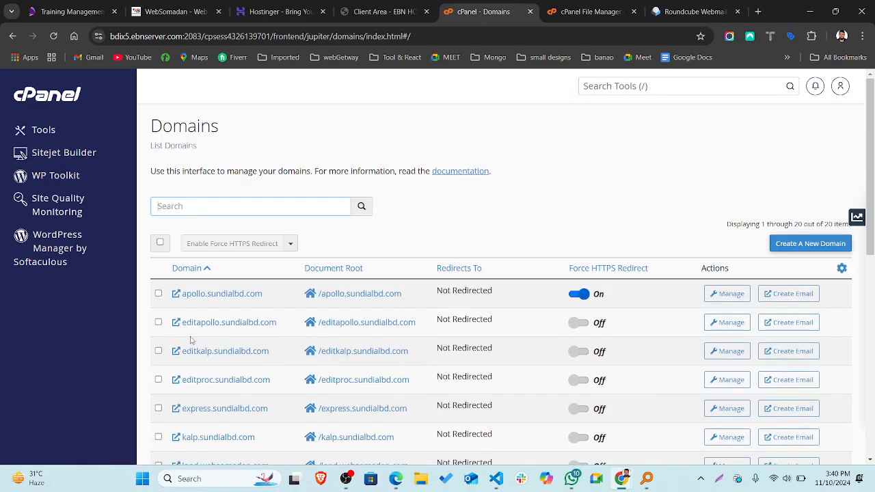
{"action": "left_click", "coordinate": [812, 245]}
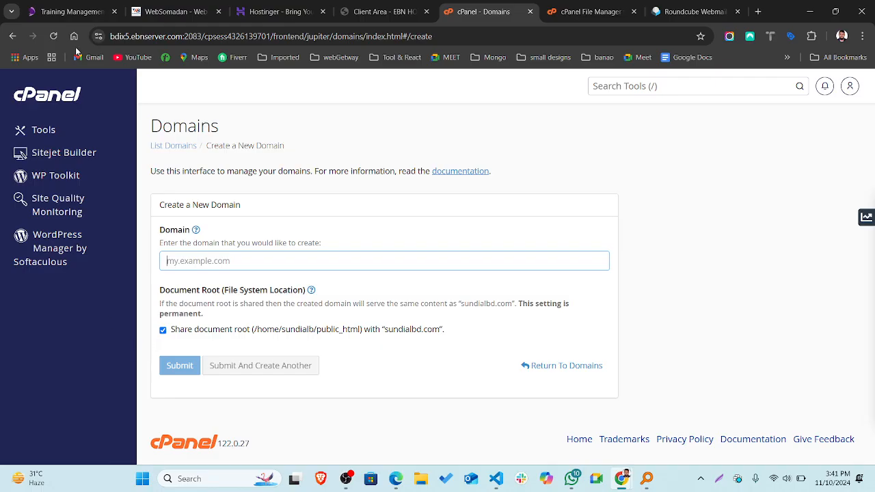
{"action": "left_click", "coordinate": [13, 35]}
{"action": "scroll", "coordinate": [401, 233], "scroll_direction": "down", "scroll_amount": 1}
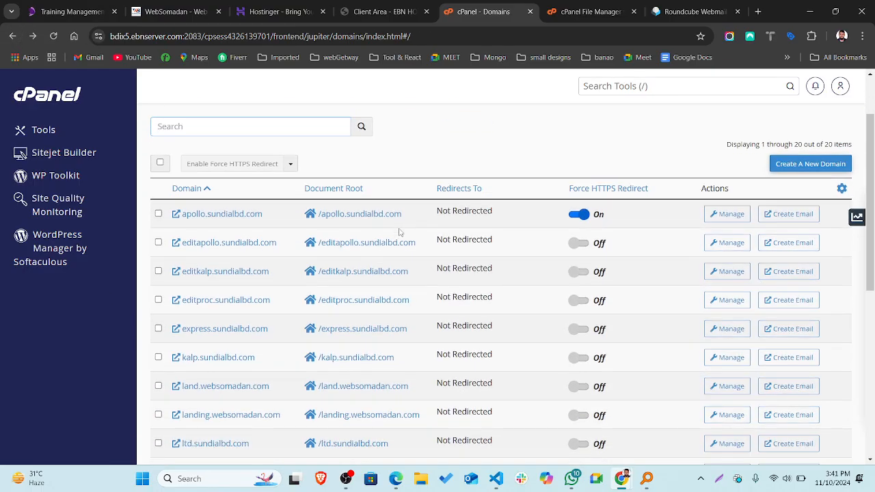
{"action": "scroll", "coordinate": [400, 233], "scroll_direction": "down", "scroll_amount": 1}
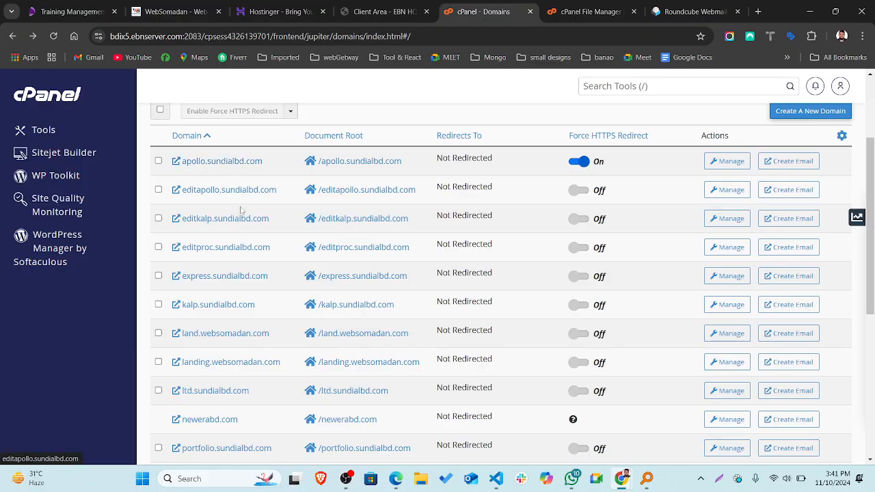
{"action": "scroll", "coordinate": [223, 300], "scroll_direction": "down", "scroll_amount": 2}
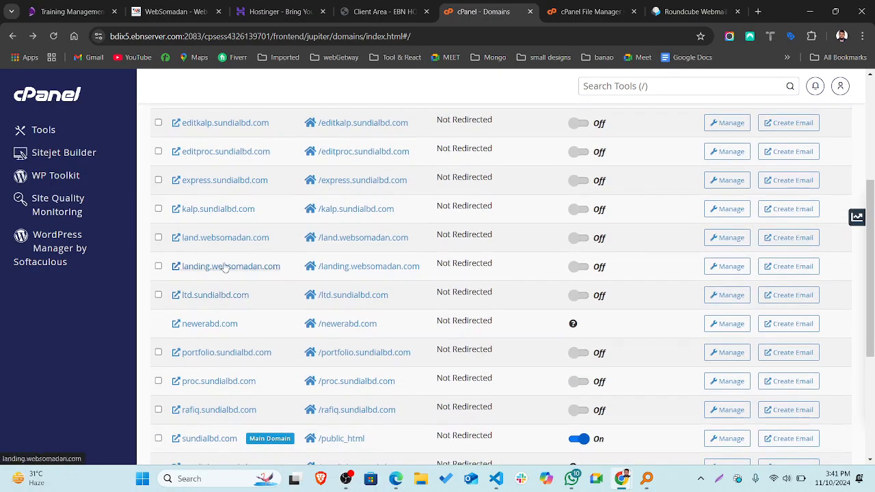
{"action": "scroll", "coordinate": [236, 244], "scroll_direction": "down", "scroll_amount": 1}
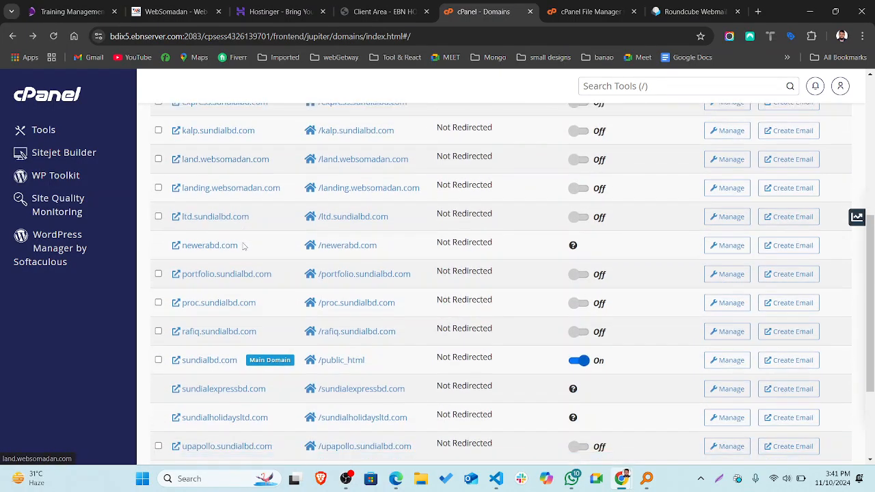
{"action": "scroll", "coordinate": [239, 246], "scroll_direction": "down", "scroll_amount": 1}
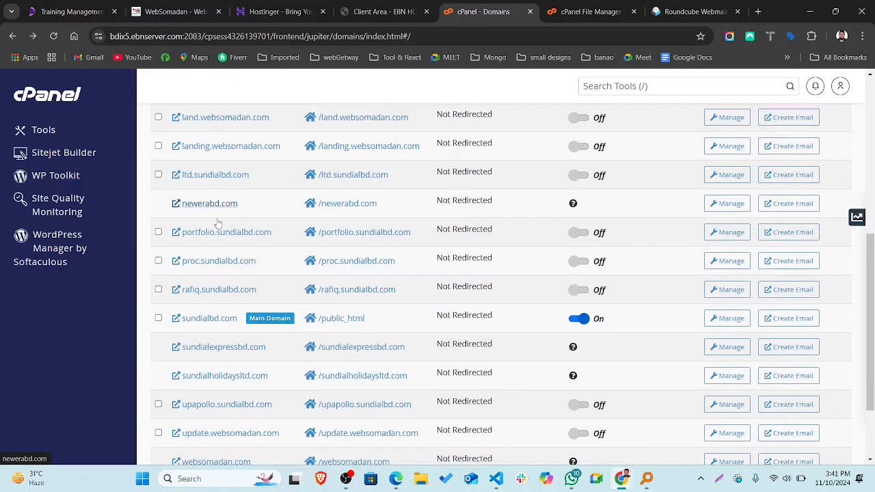
{"action": "scroll", "coordinate": [218, 224], "scroll_direction": "down", "scroll_amount": 2}
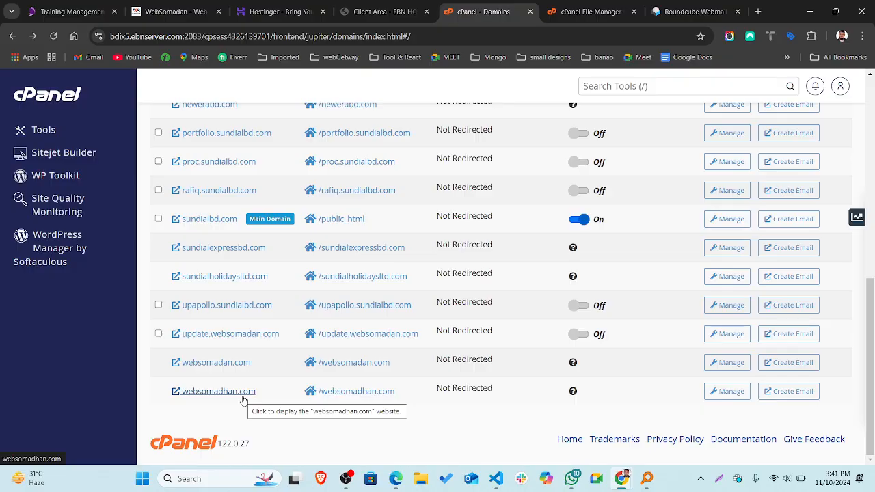
{"action": "scroll", "coordinate": [244, 399], "scroll_direction": "up", "scroll_amount": 8}
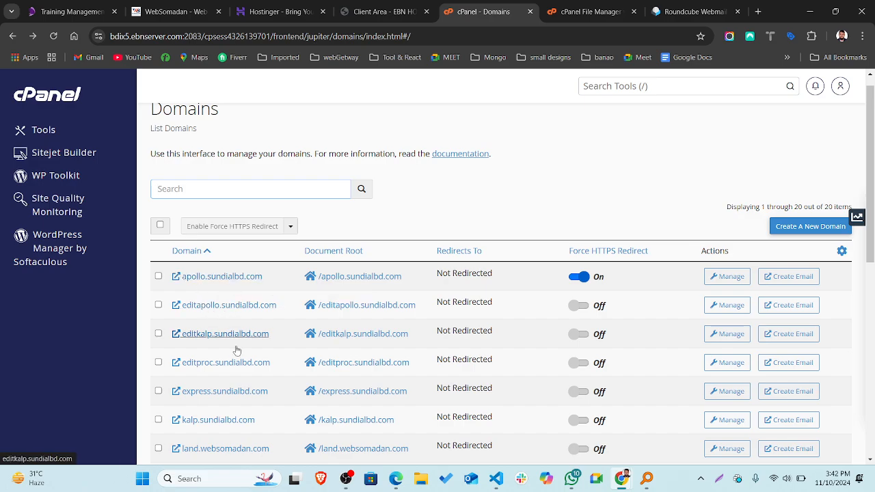
{"action": "scroll", "coordinate": [220, 388], "scroll_direction": "down", "scroll_amount": 3}
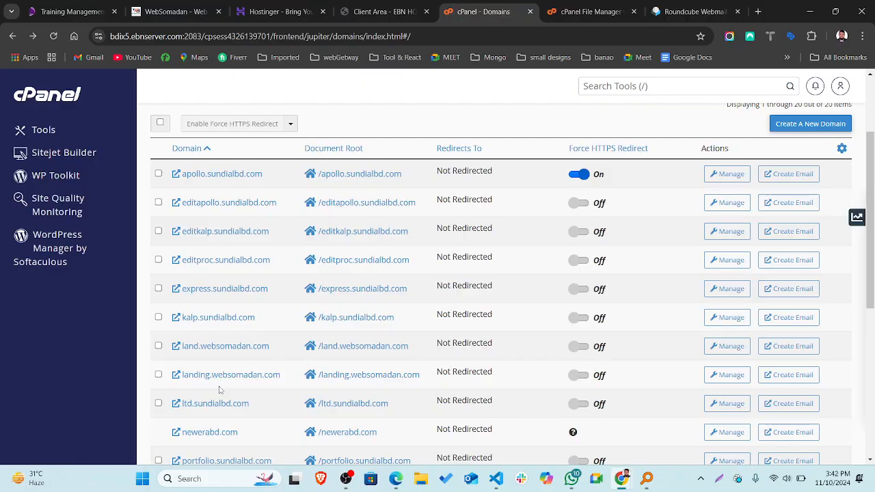
{"action": "scroll", "coordinate": [220, 389], "scroll_direction": "down", "scroll_amount": 1}
{"action": "scroll", "coordinate": [220, 390], "scroll_direction": "up", "scroll_amount": 3}
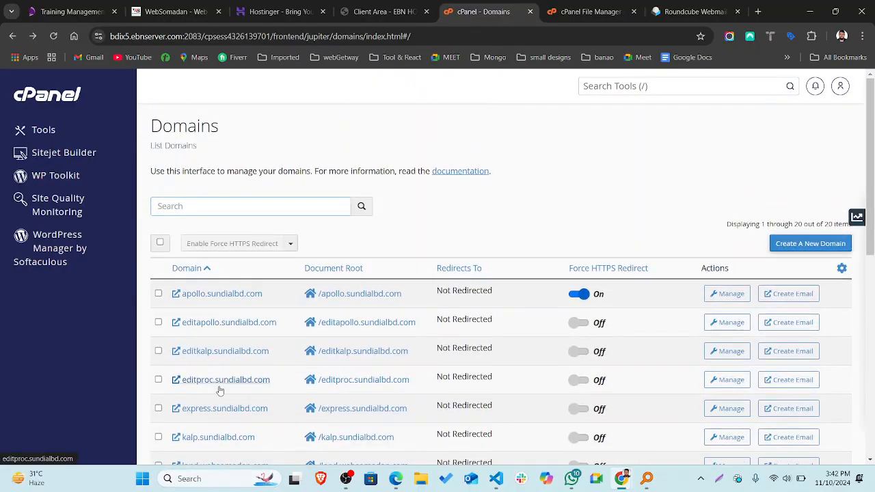
{"action": "scroll", "coordinate": [228, 335], "scroll_direction": "down", "scroll_amount": 2}
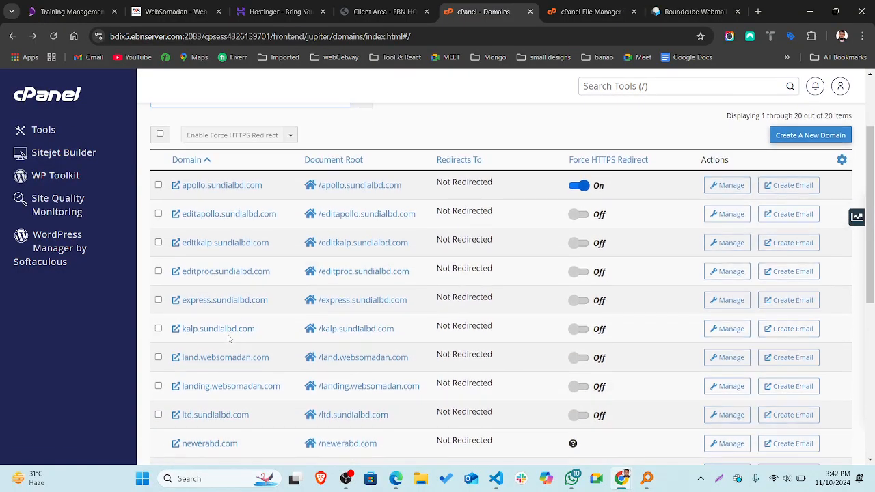
{"action": "scroll", "coordinate": [222, 295], "scroll_direction": "down", "scroll_amount": 2}
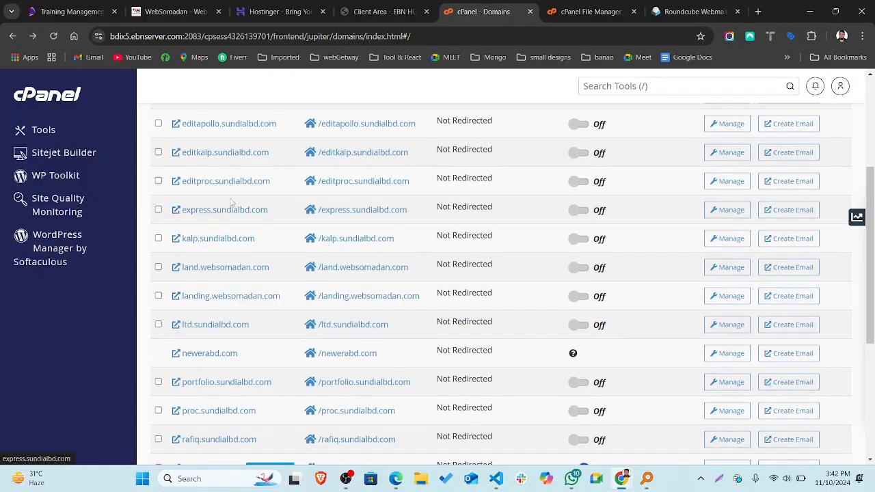
{"action": "scroll", "coordinate": [234, 346], "scroll_direction": "down", "scroll_amount": 2}
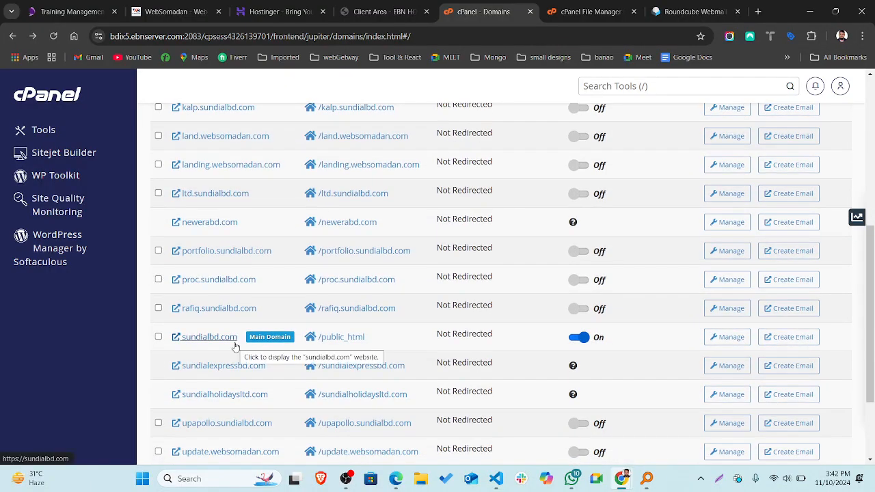
{"action": "scroll", "coordinate": [234, 346], "scroll_direction": "down", "scroll_amount": 3}
{"action": "scroll", "coordinate": [234, 347], "scroll_direction": "up", "scroll_amount": 10}
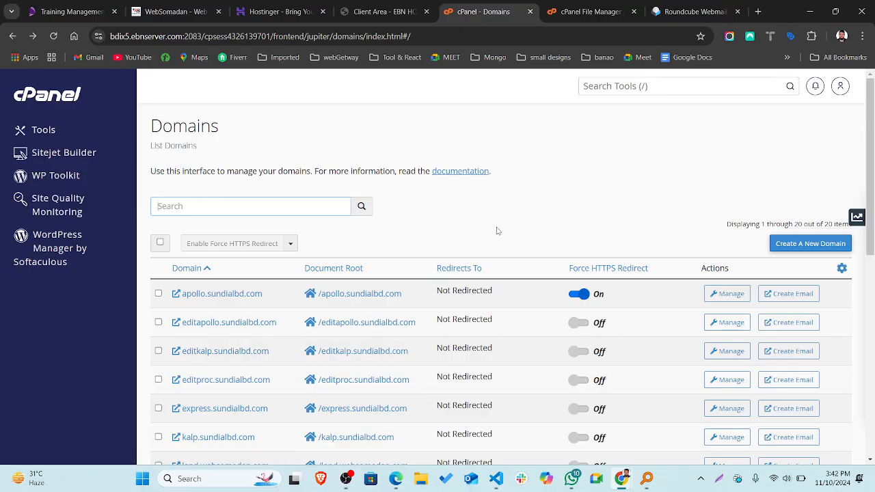
{"action": "scroll", "coordinate": [497, 231], "scroll_direction": "down", "scroll_amount": 10}
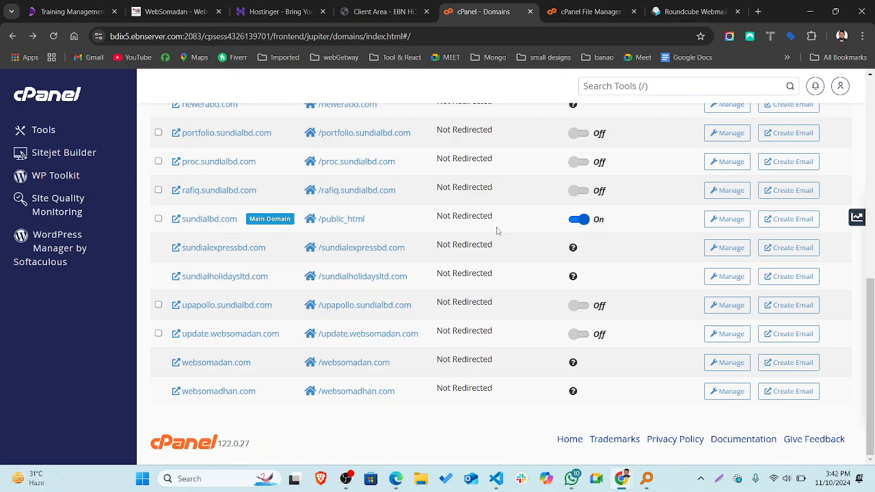
{"action": "scroll", "coordinate": [405, 250], "scroll_direction": "up", "scroll_amount": 5}
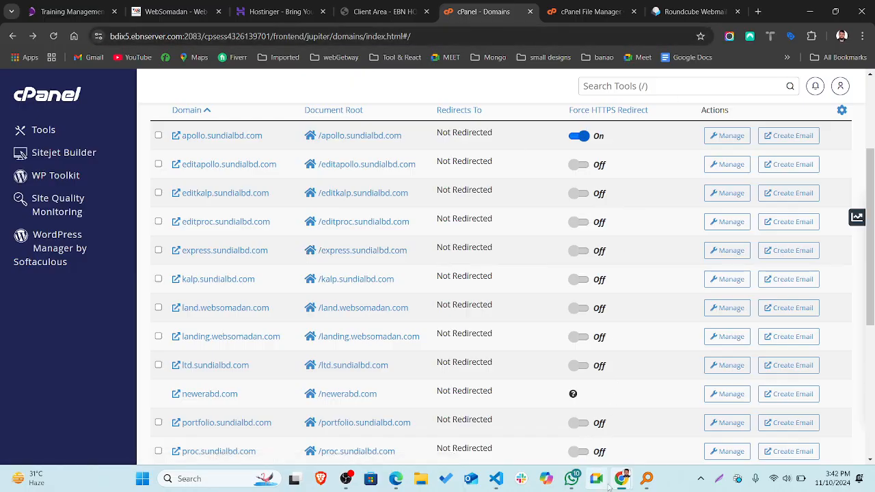
{"action": "mouse_move", "coordinate": [624, 487]}
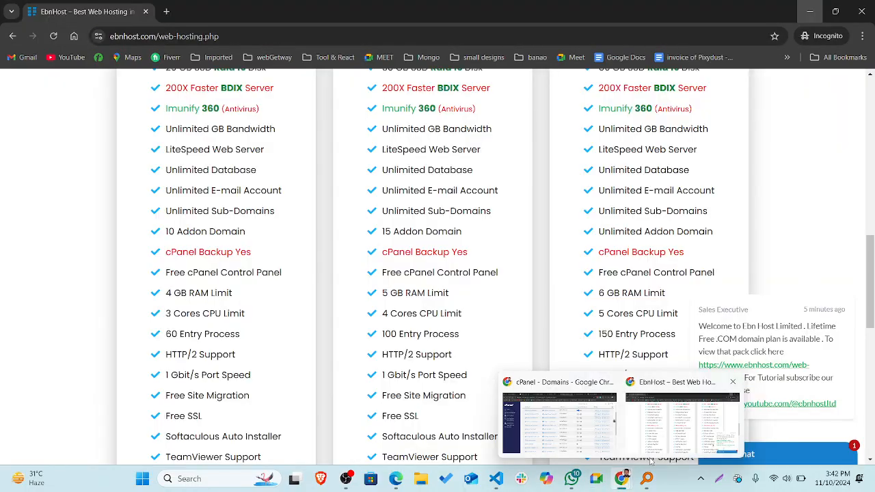
Reload the EBN Host hosting page and show the Free Domain Plan packages.
{"action": "left_click", "coordinate": [650, 444]}
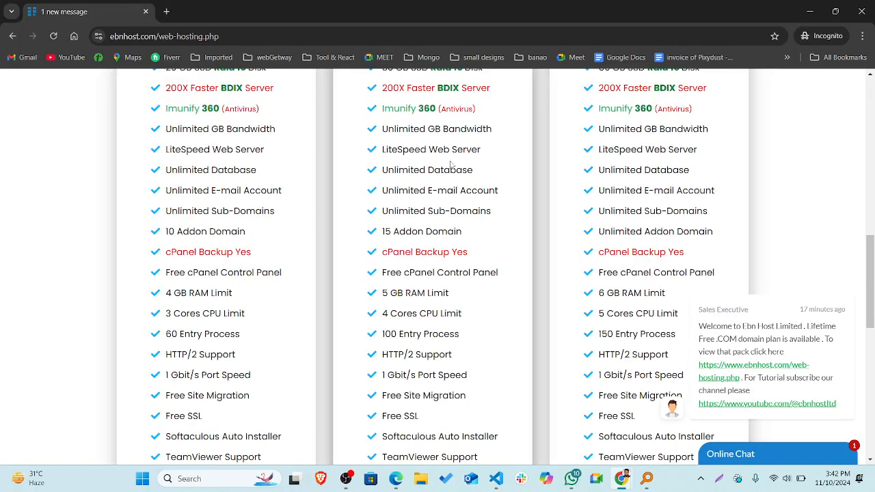
{"action": "key", "text": "F5"}
{"action": "scroll", "coordinate": [294, 262], "scroll_direction": "down", "scroll_amount": 4}
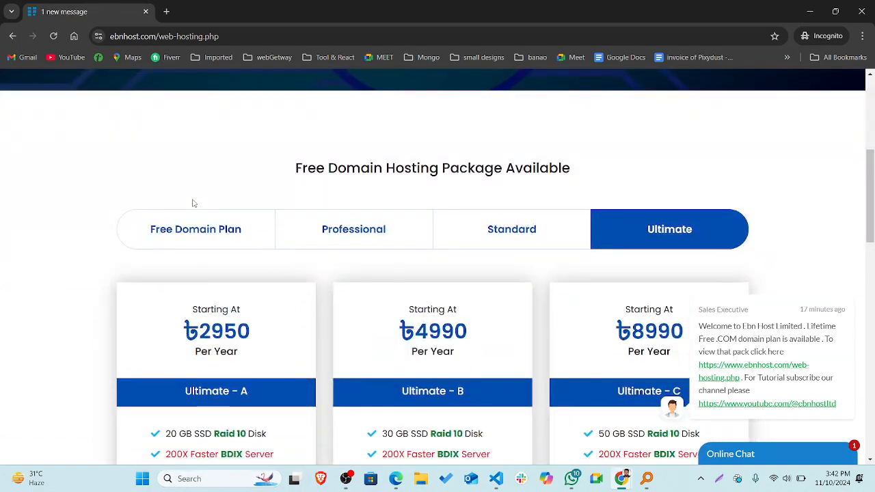
{"action": "left_click", "coordinate": [195, 229]}
{"action": "scroll", "coordinate": [195, 231], "scroll_direction": "down", "scroll_amount": 3}
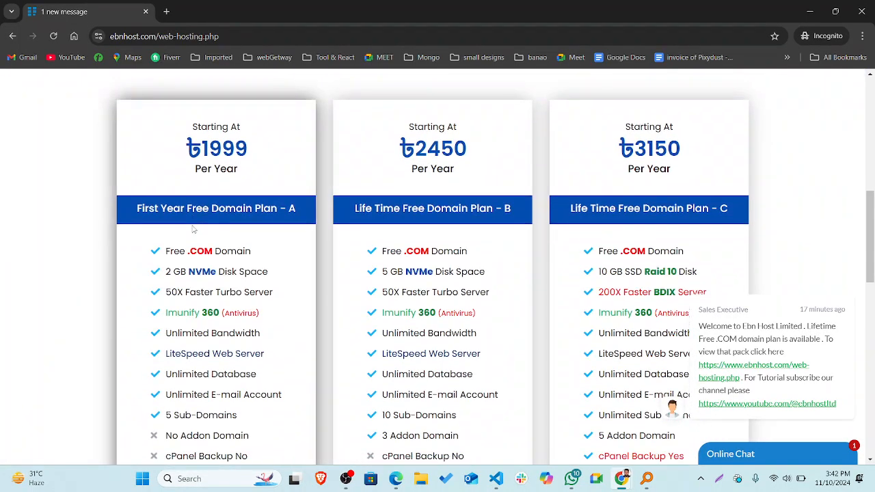
{"action": "scroll", "coordinate": [284, 194], "scroll_direction": "up", "scroll_amount": 1}
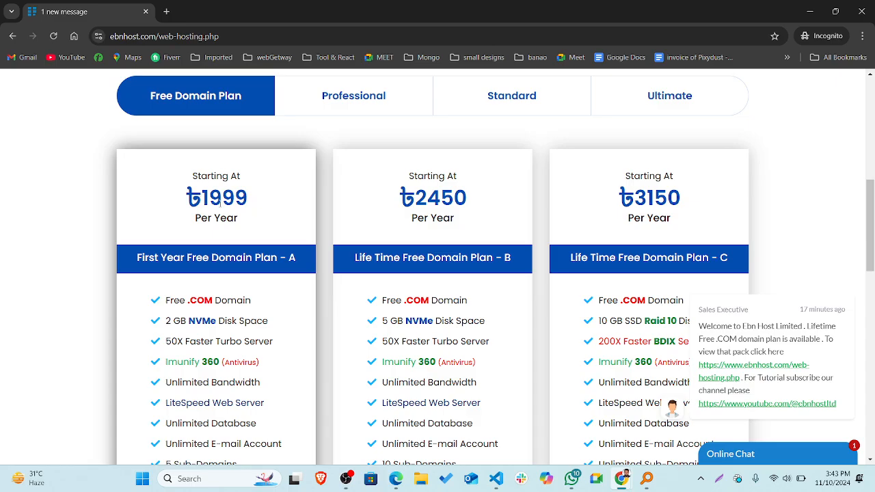
Highlight the 1999 yearly price, scroll through the plan cards' features, then return to cPanel.
{"action": "left_click_drag", "start_coordinate": [209, 199], "coordinate": [238, 198]}
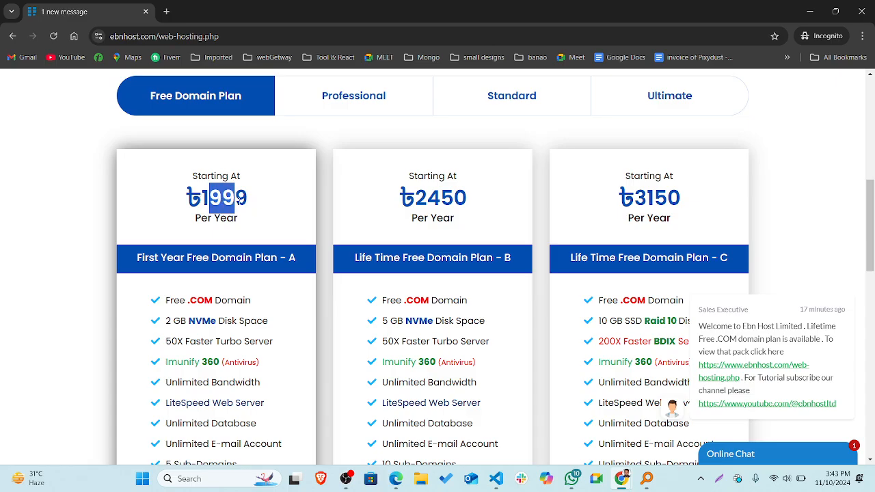
{"action": "left_click", "coordinate": [237, 198]}
{"action": "scroll", "coordinate": [240, 202], "scroll_direction": "down", "scroll_amount": 3}
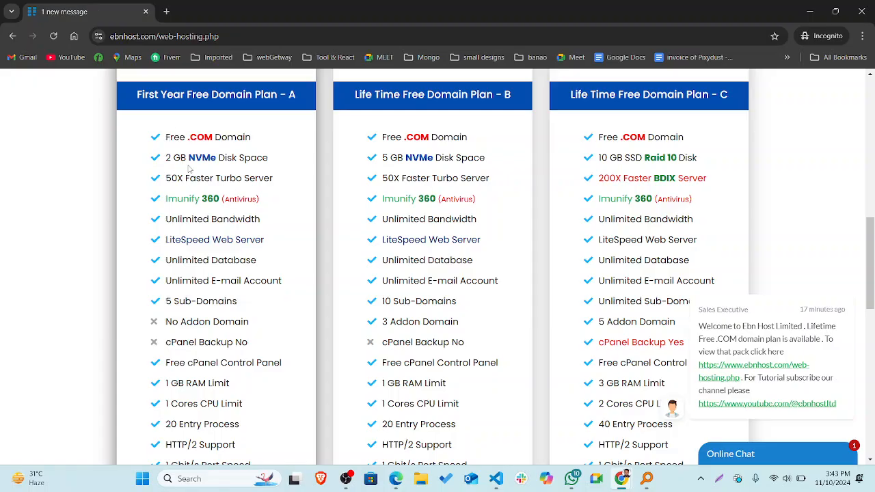
{"action": "scroll", "coordinate": [205, 205], "scroll_direction": "down", "scroll_amount": 1}
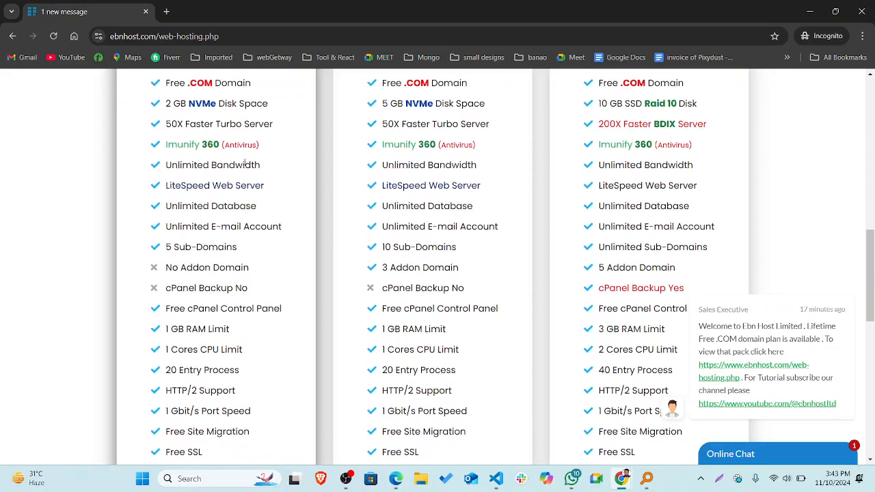
{"action": "scroll", "coordinate": [211, 232], "scroll_direction": "up", "scroll_amount": 8}
{"action": "scroll", "coordinate": [205, 291], "scroll_direction": "down", "scroll_amount": 5}
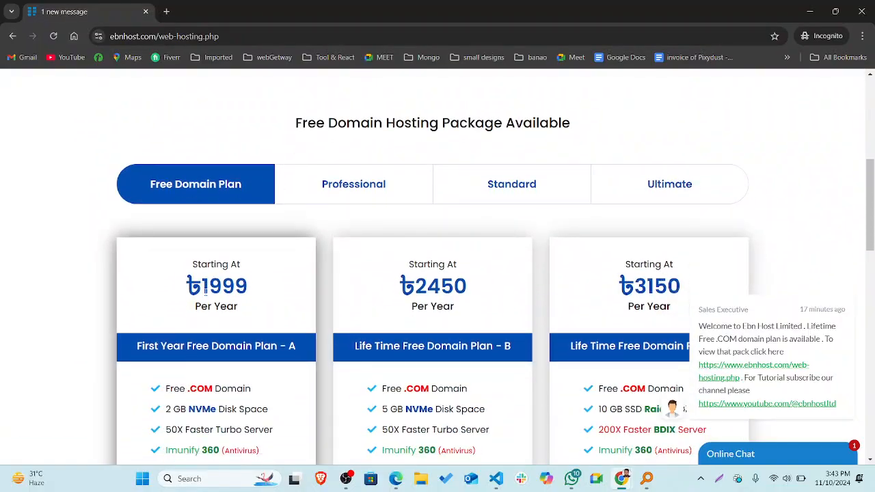
{"action": "scroll", "coordinate": [205, 291], "scroll_direction": "down", "scroll_amount": 1}
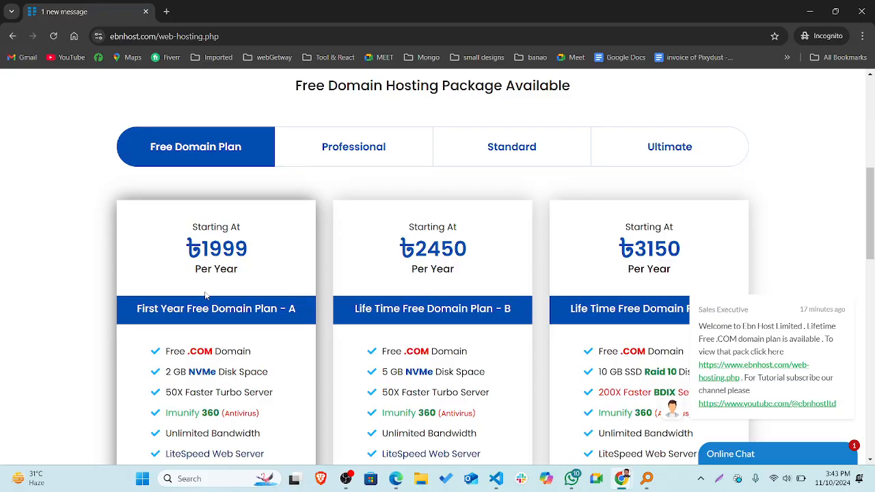
{"action": "left_click", "coordinate": [806, 13]}
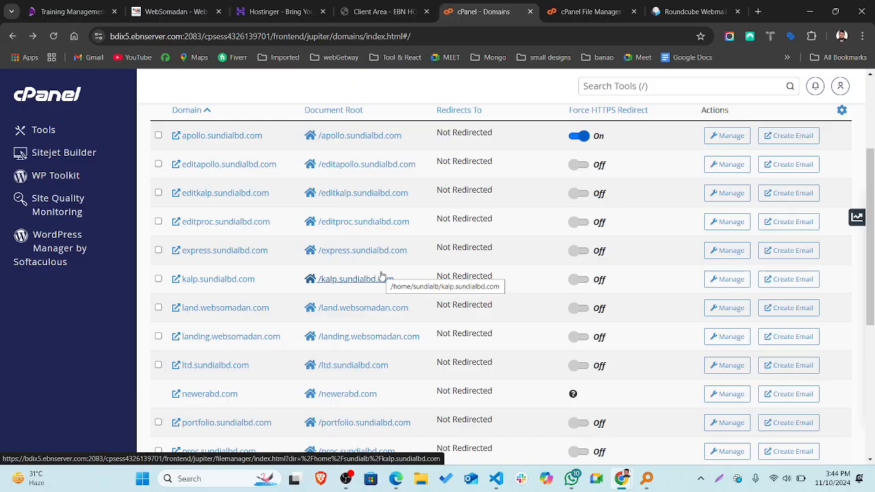
{"action": "scroll", "coordinate": [370, 267], "scroll_direction": "up", "scroll_amount": 3}
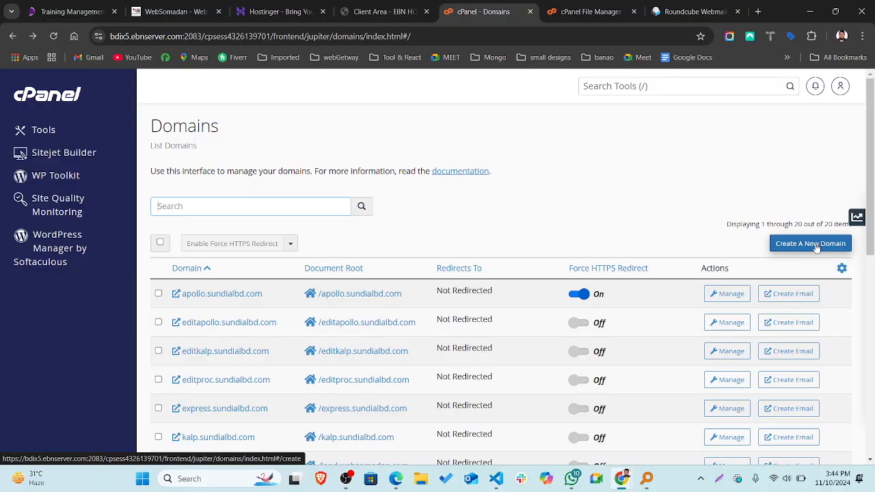
{"action": "left_click", "coordinate": [816, 245]}
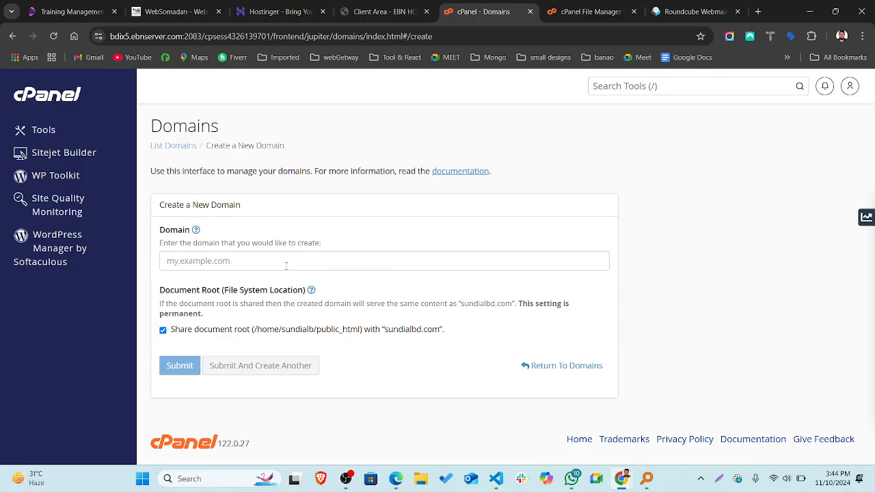
{"action": "left_click", "coordinate": [286, 266]}
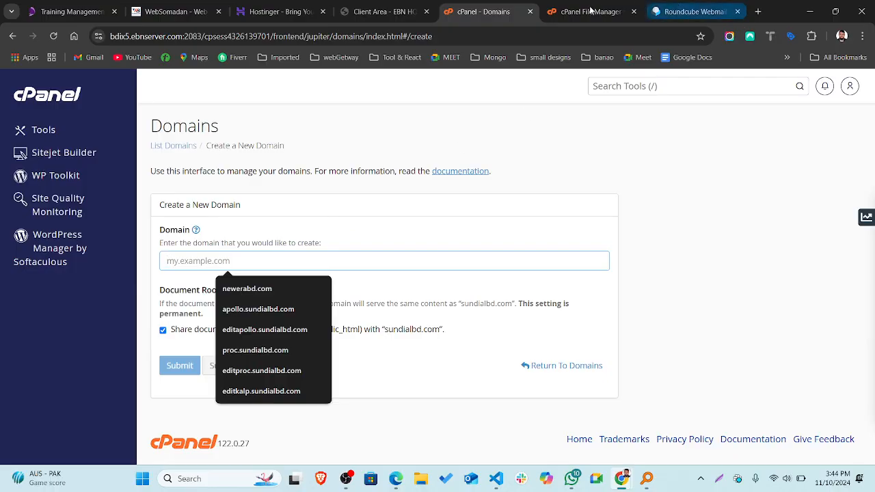
{"action": "left_click", "coordinate": [13, 35]}
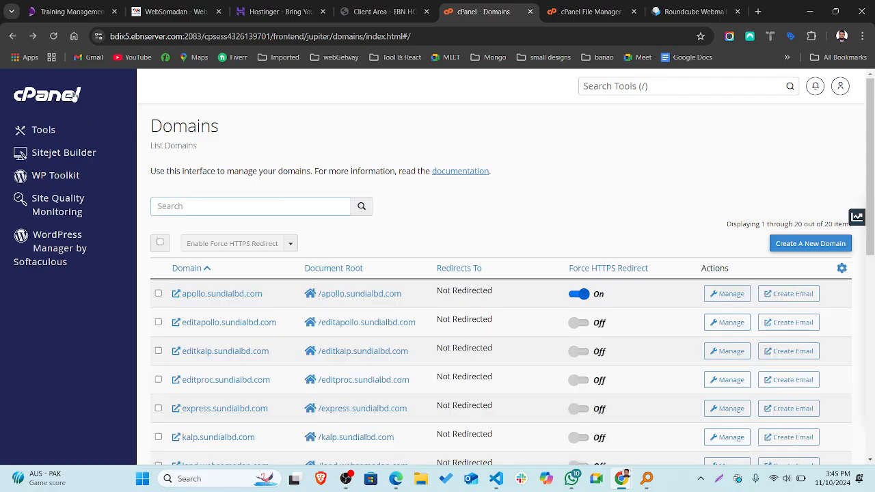
Go to the cPanel Tools home page and expand the Metrics group.
{"action": "left_click", "coordinate": [73, 96]}
{"action": "scroll", "coordinate": [287, 217], "scroll_direction": "down", "scroll_amount": 9}
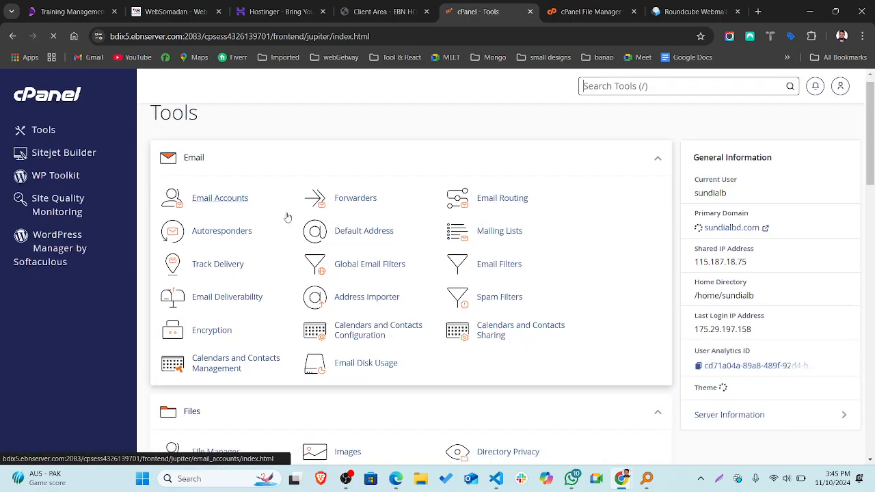
{"action": "scroll", "coordinate": [288, 218], "scroll_direction": "down", "scroll_amount": 3}
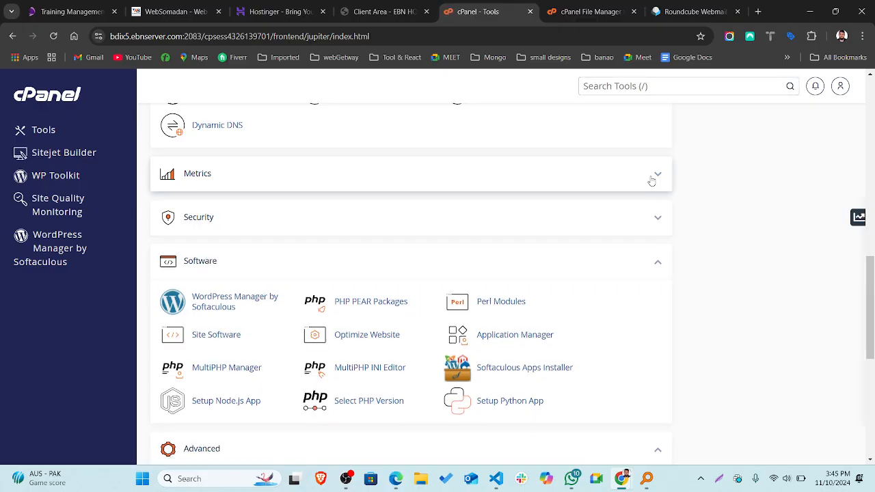
{"action": "left_click", "coordinate": [653, 176]}
Expand the Security group to list SSH Access, SSL/TLS and SSL/TLS Status.
{"action": "scroll", "coordinate": [508, 279], "scroll_direction": "down", "scroll_amount": 2}
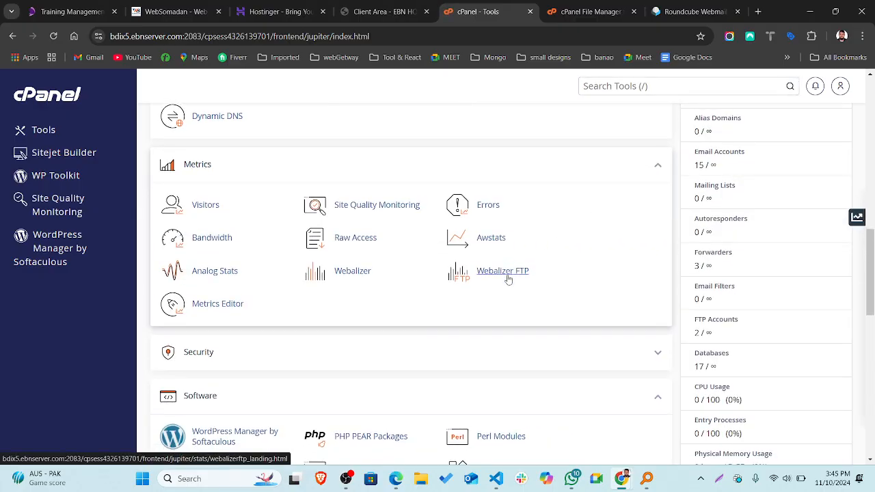
{"action": "scroll", "coordinate": [507, 279], "scroll_direction": "down", "scroll_amount": 2}
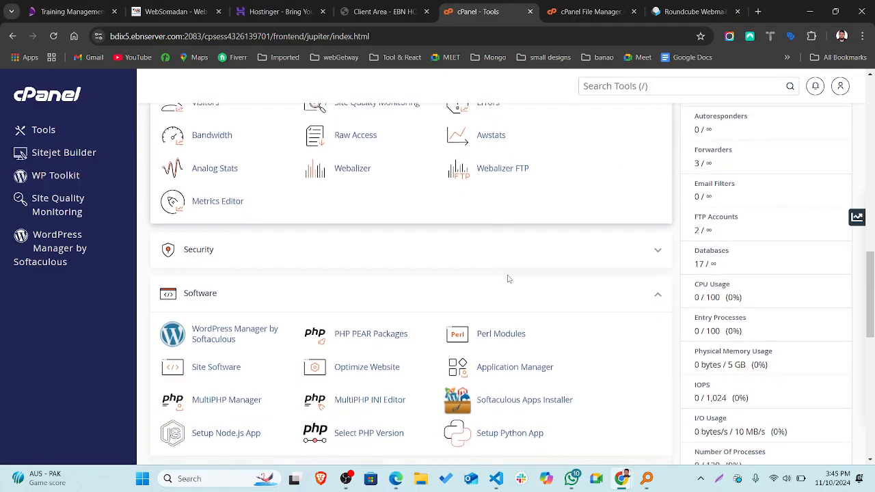
{"action": "left_click", "coordinate": [650, 237]}
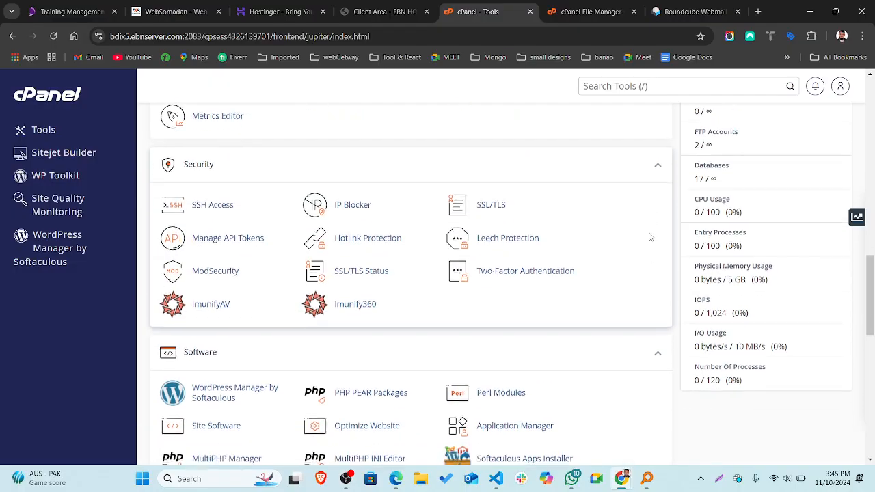
{"action": "scroll", "coordinate": [650, 236], "scroll_direction": "down", "scroll_amount": 2}
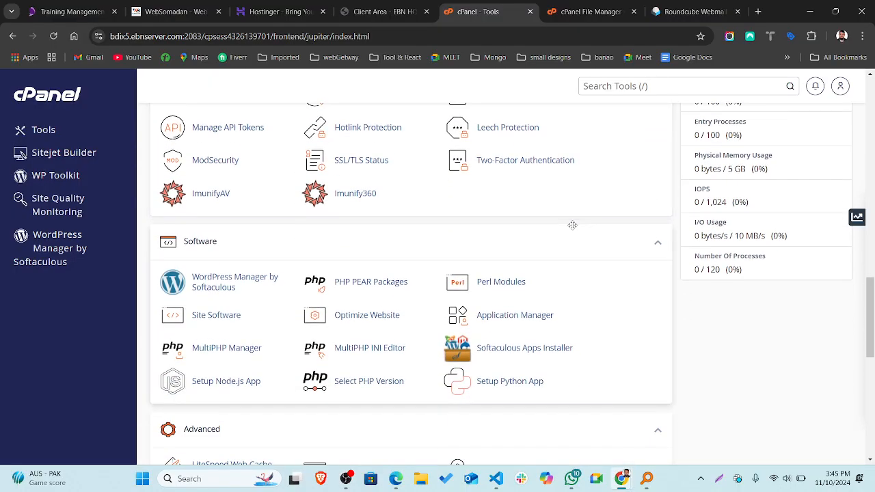
{"action": "scroll", "coordinate": [572, 228], "scroll_direction": "up", "scroll_amount": 1}
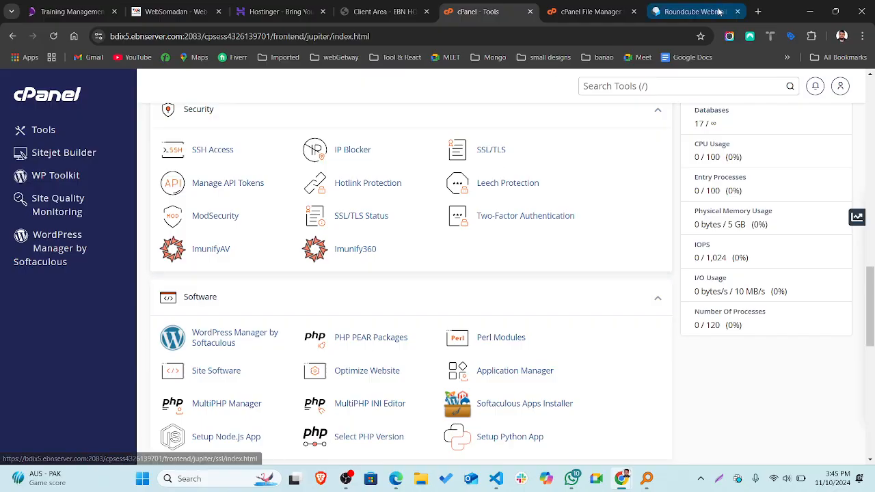
Search Google for 'ssl' in a new tab, showing it means Secure Sockets Layer.
{"action": "left_click", "coordinate": [759, 11]}
{"action": "type", "text": "ssl"}
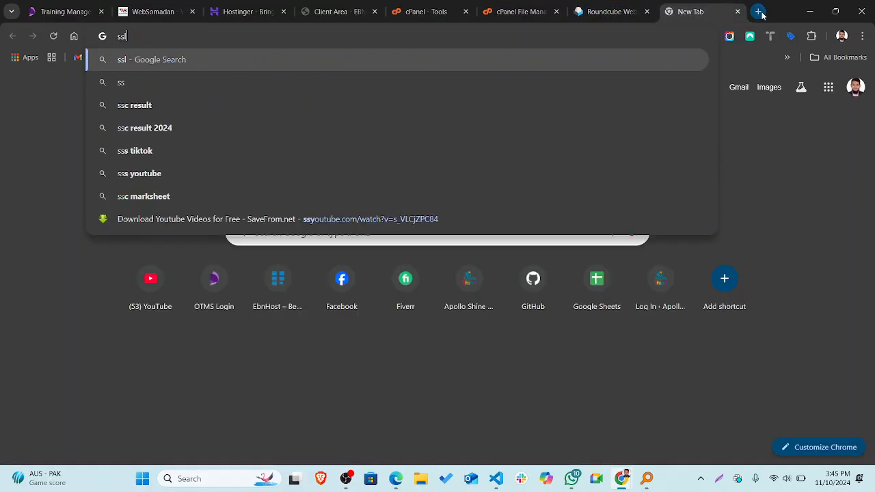
{"action": "key", "text": "Return"}
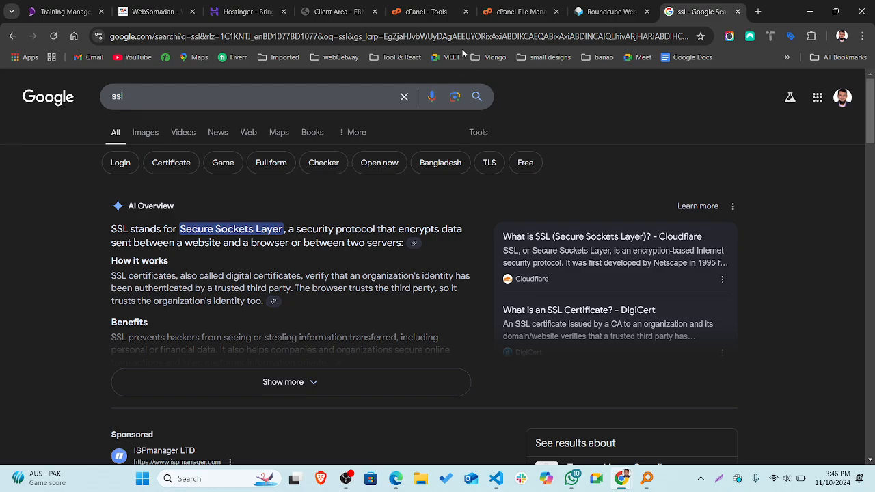
{"action": "left_click", "coordinate": [153, 8]}
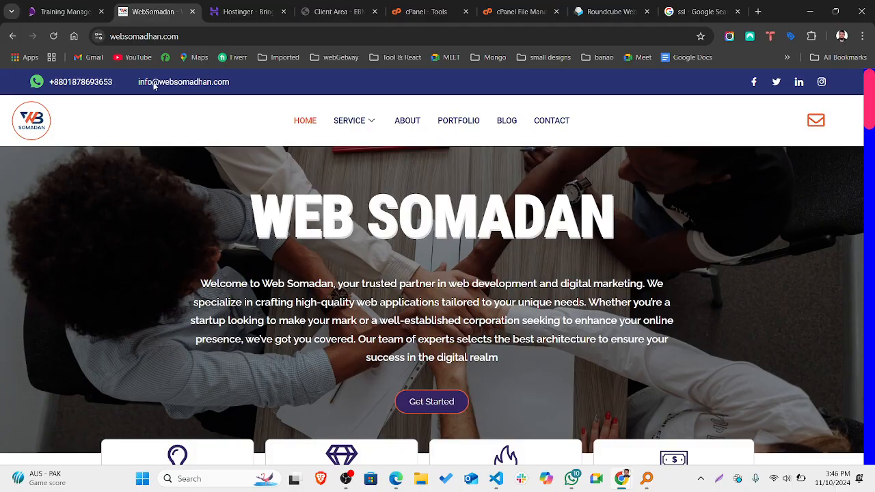
{"action": "left_click", "coordinate": [98, 37]}
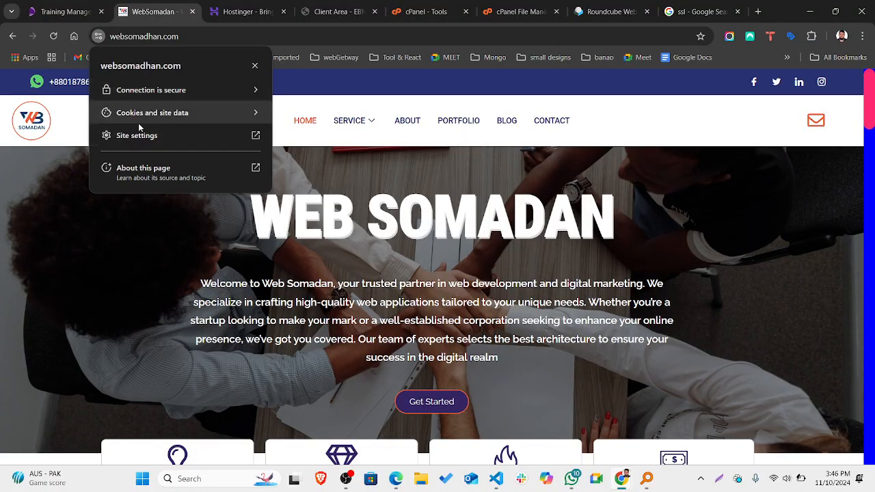
{"action": "left_click", "coordinate": [137, 36]}
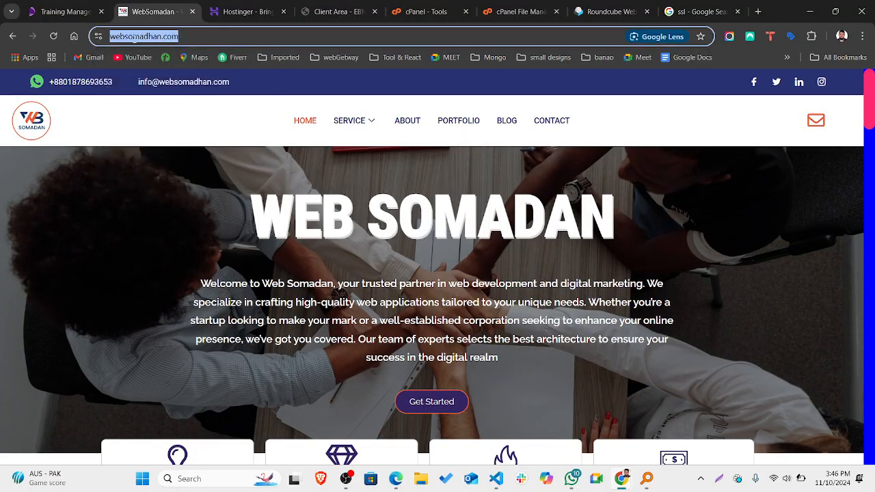
{"action": "left_click", "coordinate": [136, 37]}
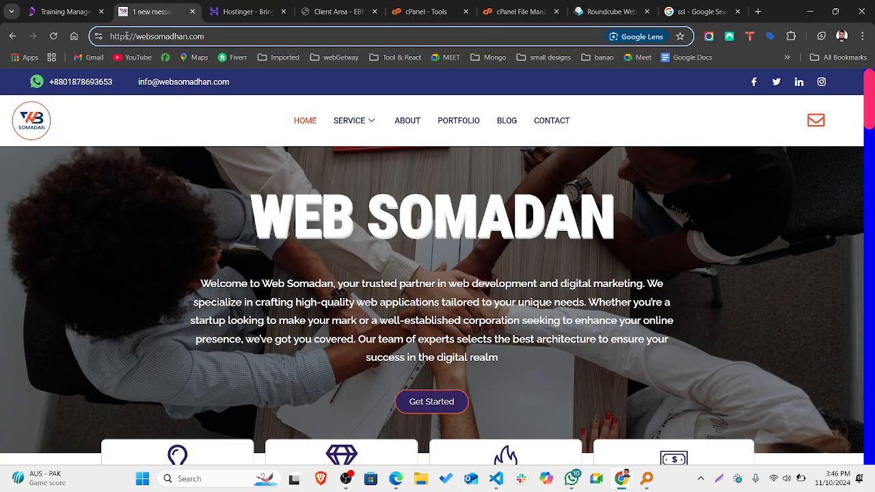
{"action": "left_click", "coordinate": [243, 36]}
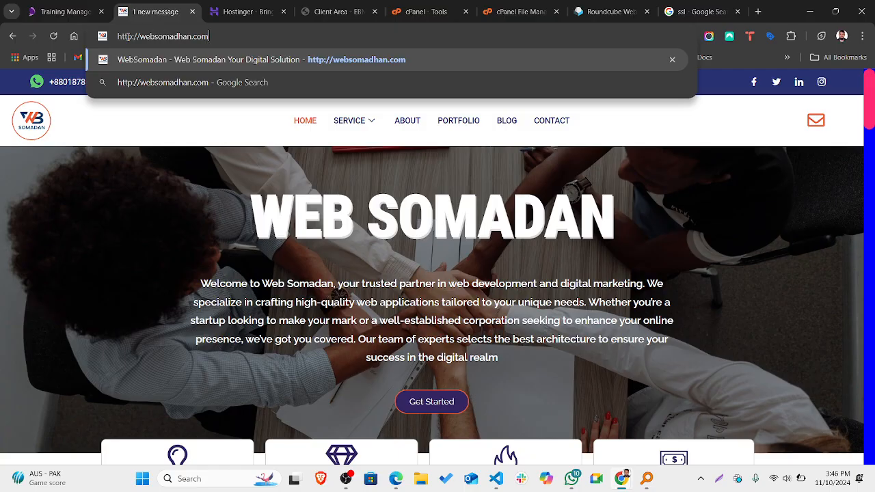
{"action": "left_click", "coordinate": [168, 192]}
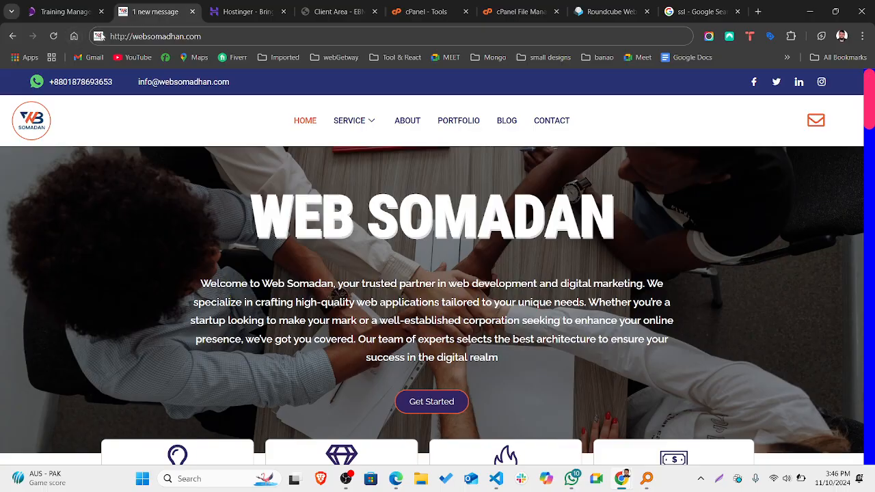
{"action": "left_click", "coordinate": [185, 36]}
{"action": "key", "text": "Return"}
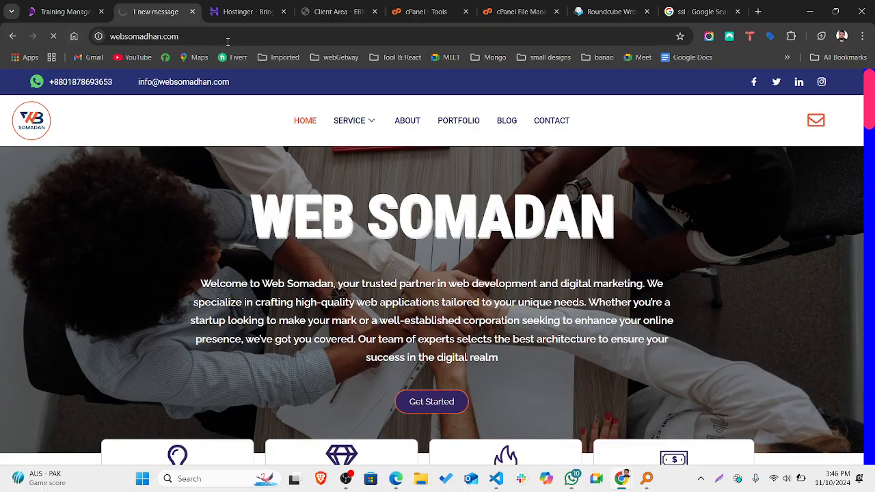
Compare the http connection's security details, then return to cPanel's File Manager.
{"action": "left_click", "coordinate": [99, 36]}
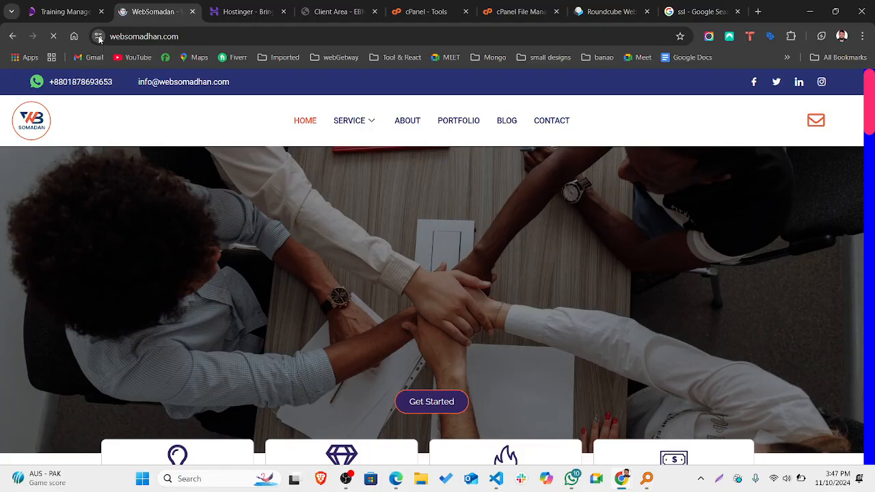
{"action": "left_click", "coordinate": [99, 37]}
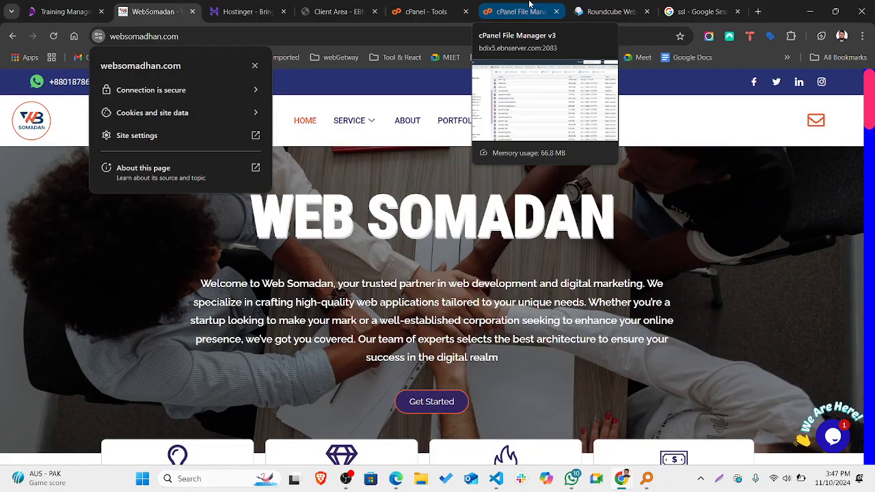
{"action": "left_click", "coordinate": [514, 239]}
{"action": "left_click", "coordinate": [509, 11]}
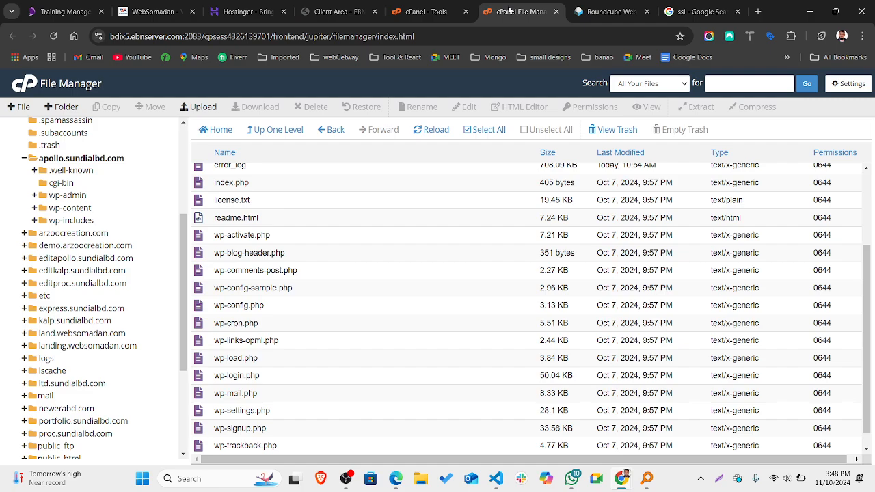
Glance at the Roundcube compose page and Hostinger's Hosting and Website builder menus.
{"action": "left_click", "coordinate": [588, 12]}
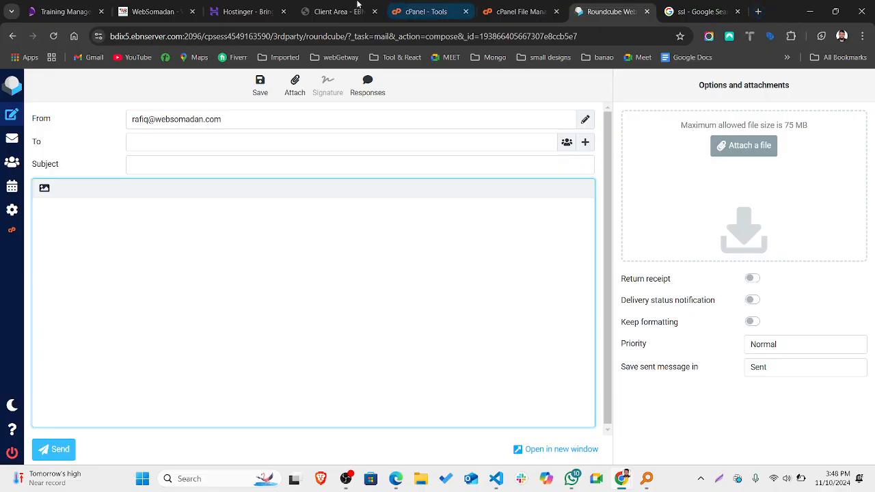
{"action": "left_click", "coordinate": [256, 8]}
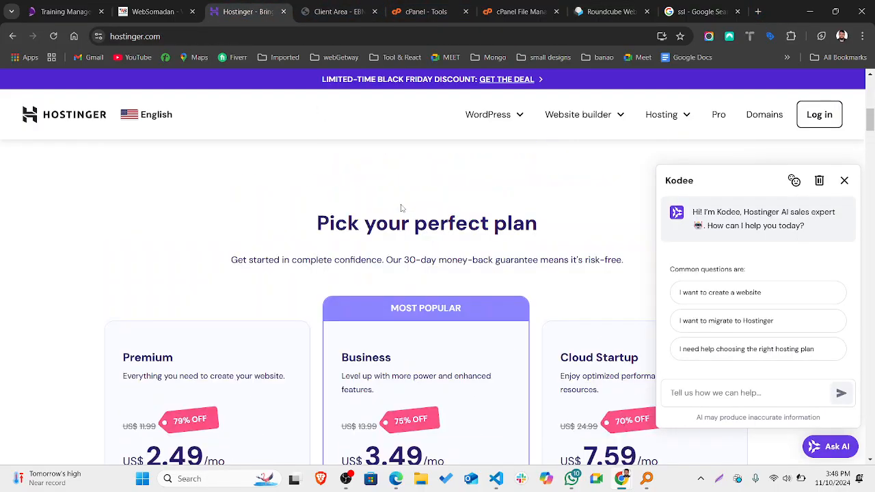
{"action": "scroll", "coordinate": [402, 209], "scroll_direction": "up", "scroll_amount": 5}
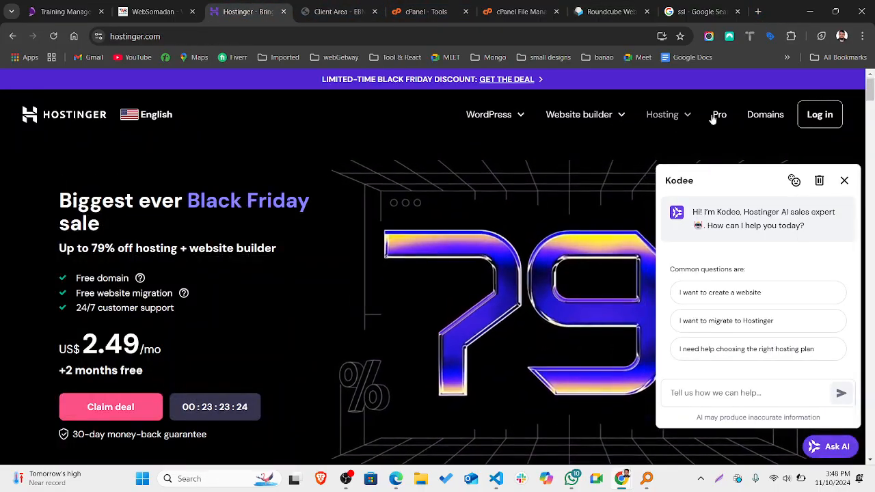
{"action": "left_click", "coordinate": [663, 115]}
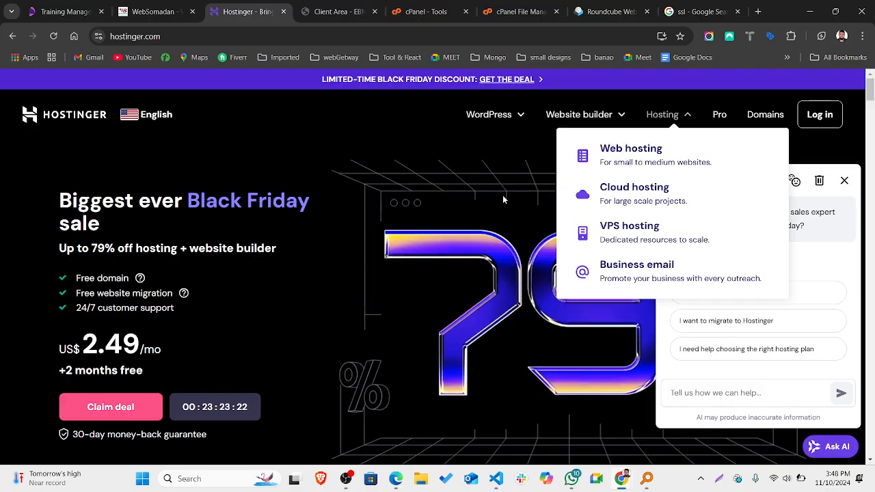
{"action": "left_click", "coordinate": [597, 116]}
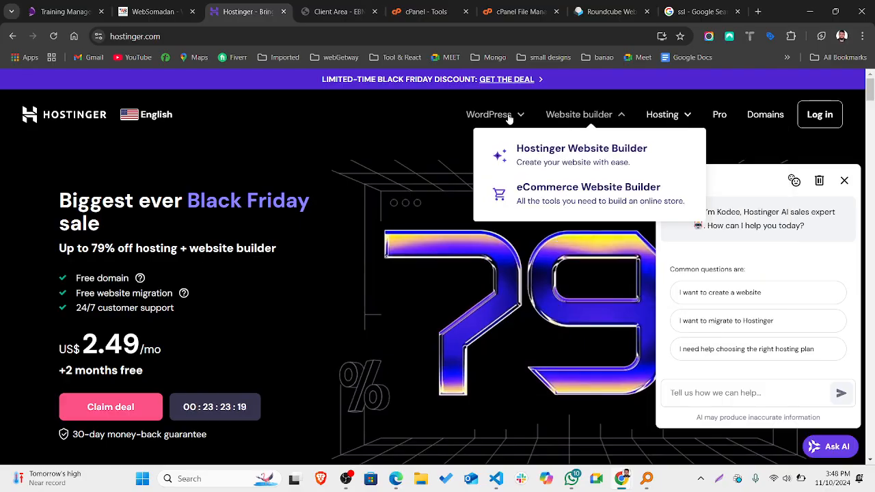
Return through the webmail and File Manager tabs to the cPanel Tools page.
{"action": "left_click", "coordinate": [608, 12]}
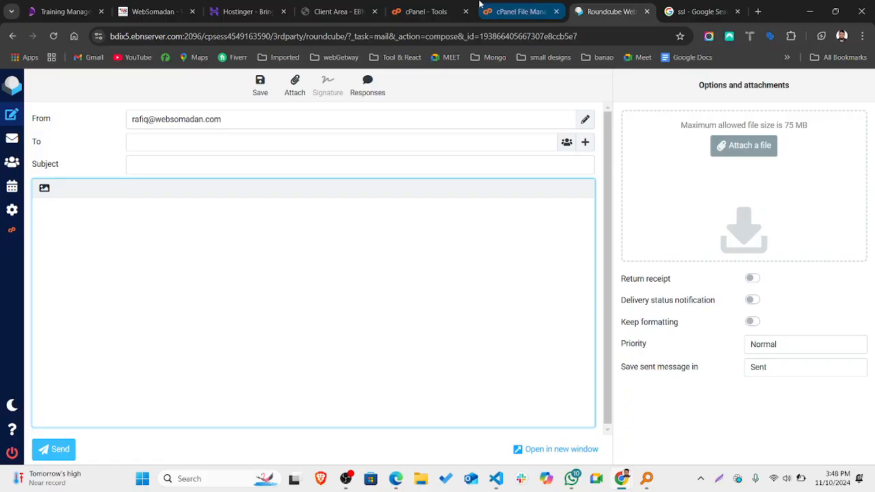
{"action": "left_click", "coordinate": [510, 7]}
{"action": "left_click", "coordinate": [446, 6]}
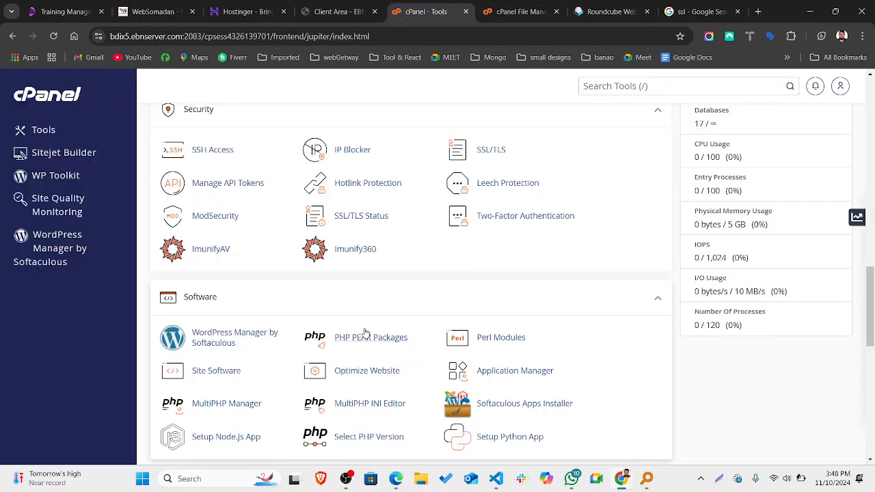
{"action": "scroll", "coordinate": [366, 332], "scroll_direction": "down", "scroll_amount": 3}
{"action": "scroll", "coordinate": [366, 333], "scroll_direction": "up", "scroll_amount": 5}
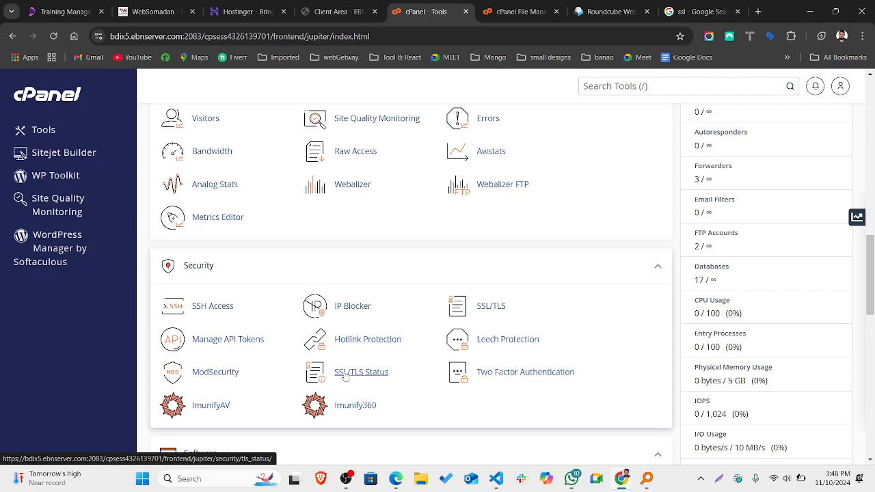
{"action": "scroll", "coordinate": [346, 377], "scroll_direction": "down", "scroll_amount": 1}
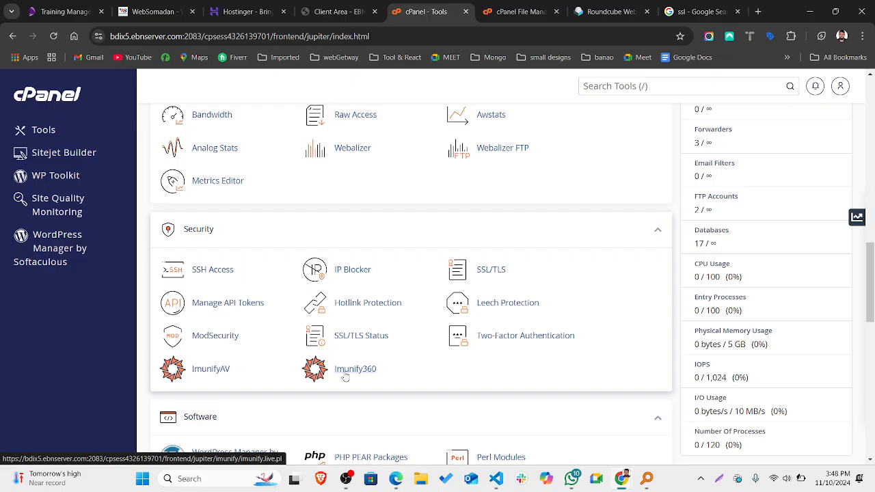
{"action": "scroll", "coordinate": [346, 377], "scroll_direction": "down", "scroll_amount": 2}
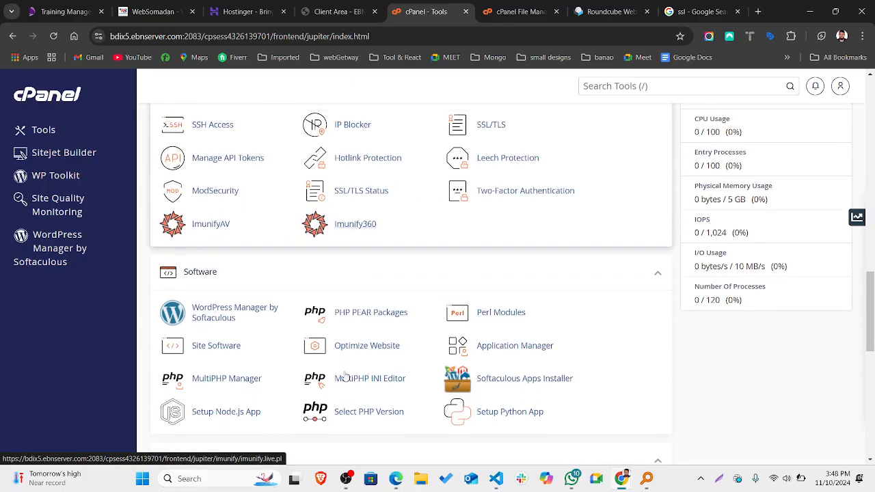
{"action": "scroll", "coordinate": [346, 377], "scroll_direction": "up", "scroll_amount": 1}
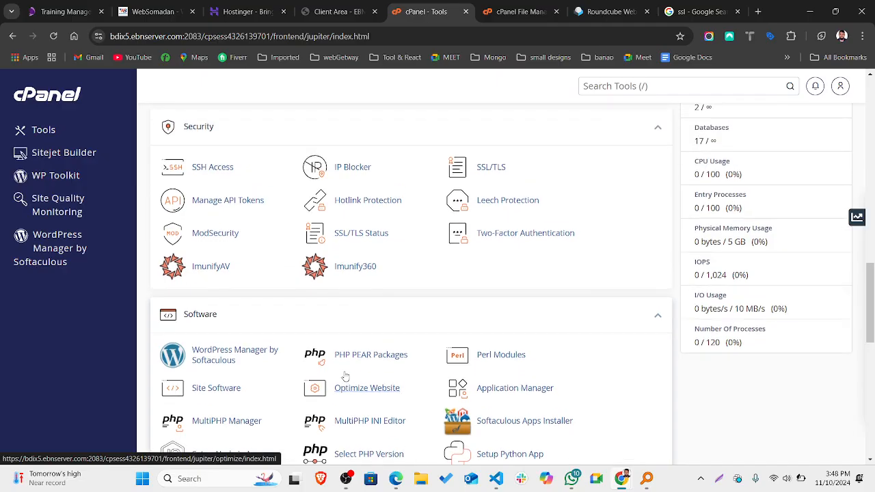
{"action": "scroll", "coordinate": [346, 377], "scroll_direction": "down", "scroll_amount": 2}
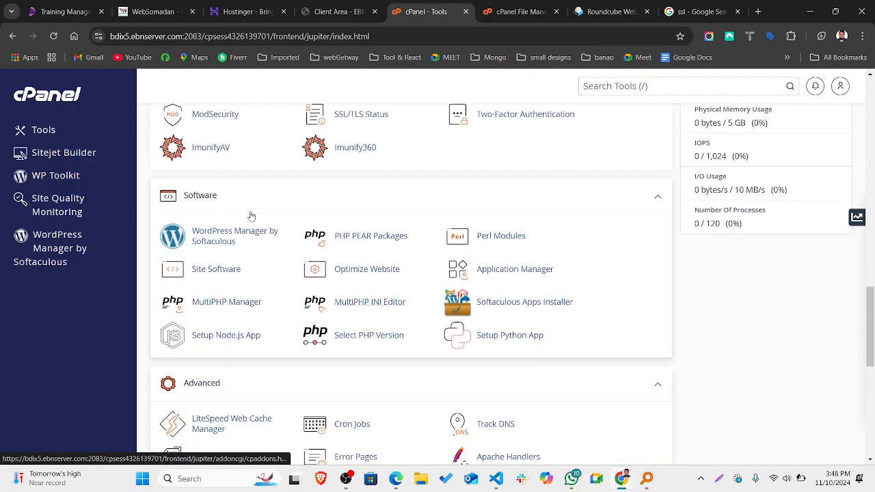
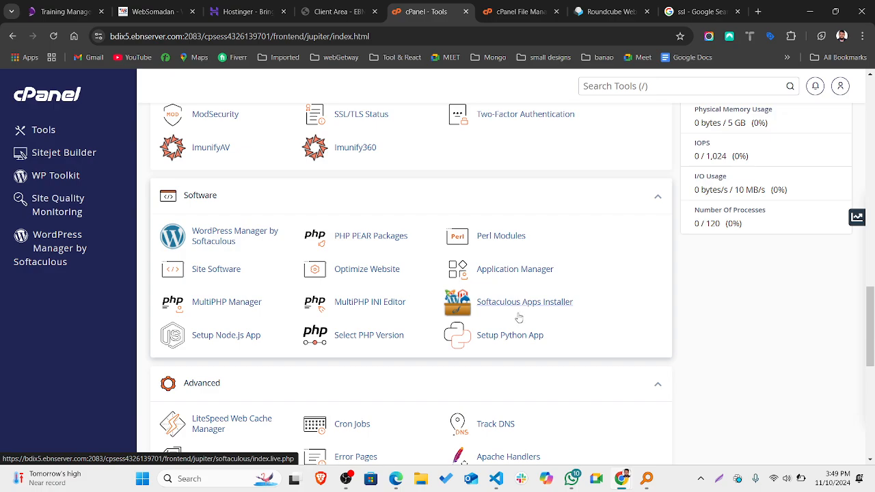
Scroll down to the Advanced section with LiteSpeed Web Cache Manager, Cron Jobs and Indexes.
{"action": "scroll", "coordinate": [540, 306], "scroll_direction": "down", "scroll_amount": 2}
{"action": "scroll", "coordinate": [540, 305], "scroll_direction": "down", "scroll_amount": 2}
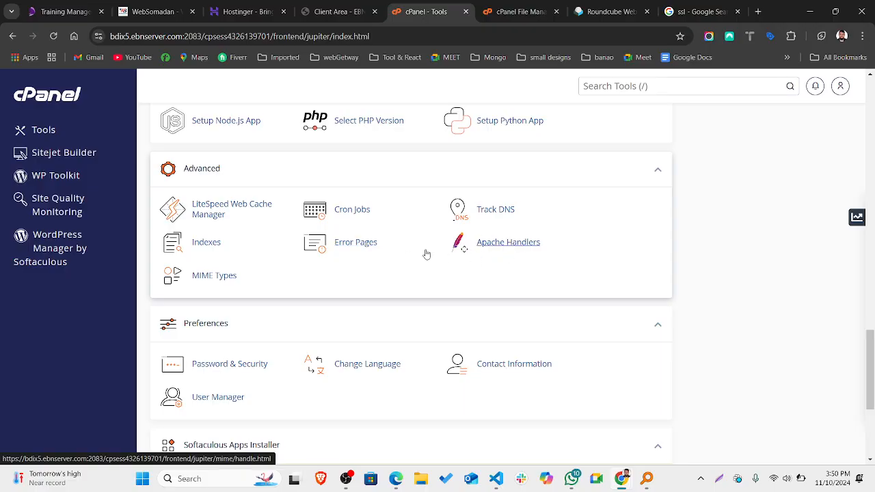
Scroll to the Softaculous installer, back up through Metrics, Domains and Databases, then to the top.
{"action": "scroll", "coordinate": [421, 319], "scroll_direction": "down", "scroll_amount": 2}
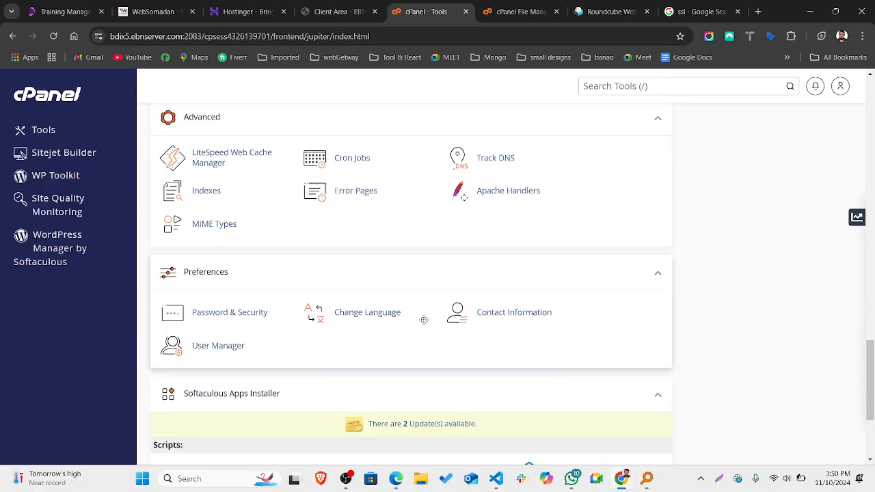
{"action": "scroll", "coordinate": [370, 347], "scroll_direction": "down", "scroll_amount": 2}
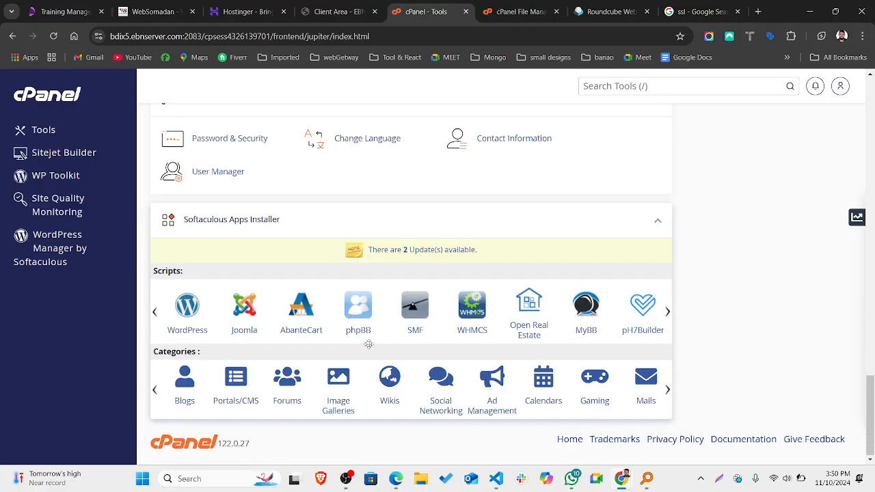
{"action": "scroll", "coordinate": [369, 347], "scroll_direction": "up", "scroll_amount": 7}
{"action": "scroll", "coordinate": [370, 348], "scroll_direction": "up", "scroll_amount": 10}
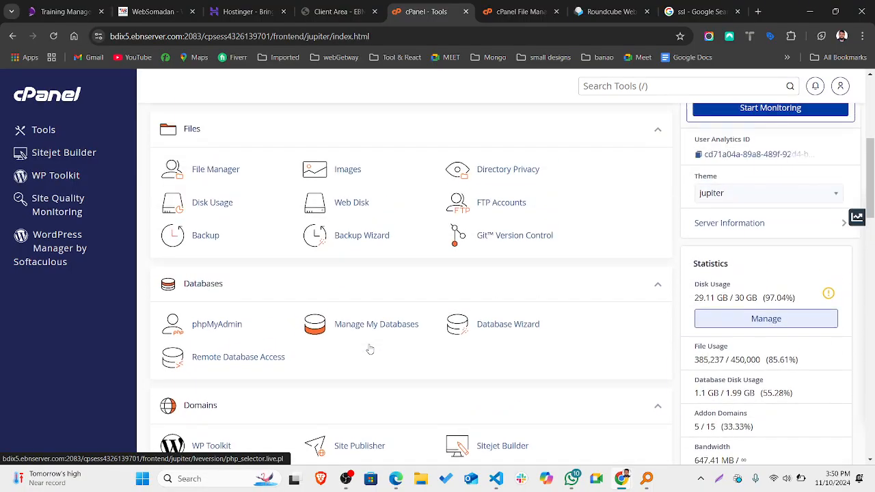
{"action": "scroll", "coordinate": [368, 343], "scroll_direction": "up", "scroll_amount": 2}
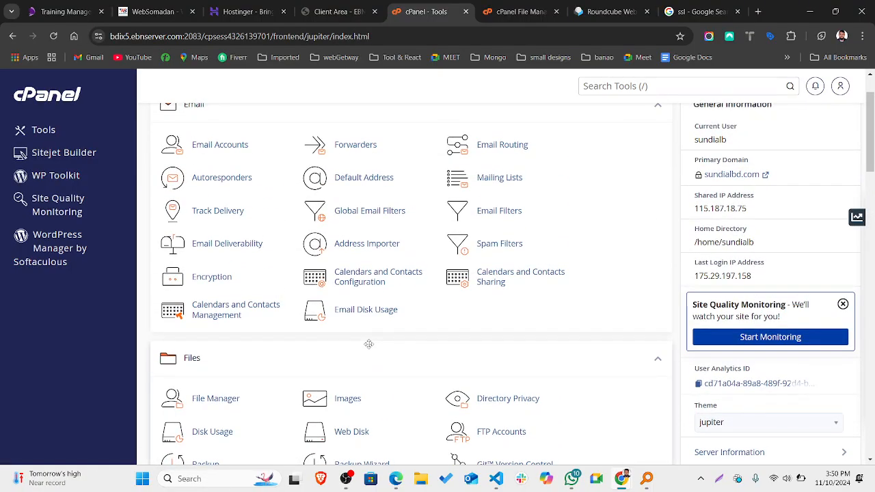
{"action": "scroll", "coordinate": [368, 344], "scroll_direction": "down", "scroll_amount": 4}
{"action": "scroll", "coordinate": [368, 343], "scroll_direction": "down", "scroll_amount": 3}
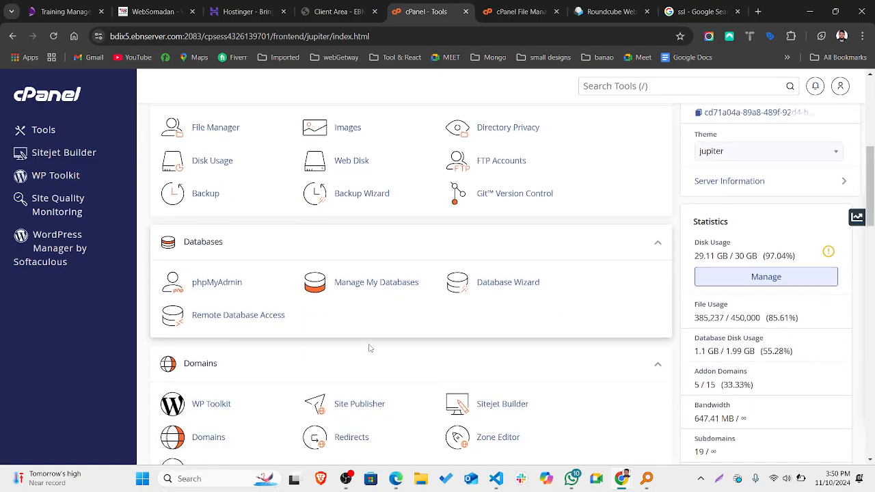
{"action": "scroll", "coordinate": [369, 348], "scroll_direction": "down", "scroll_amount": 3}
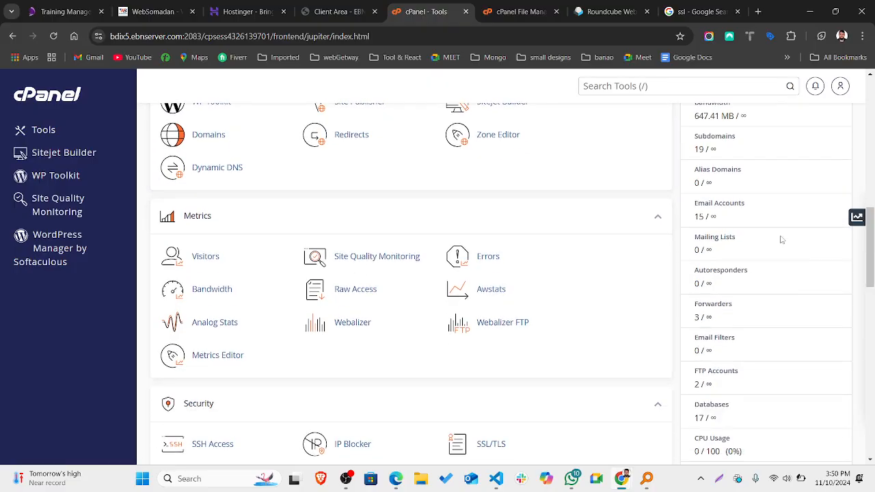
{"action": "scroll", "coordinate": [781, 239], "scroll_direction": "up", "scroll_amount": 15}
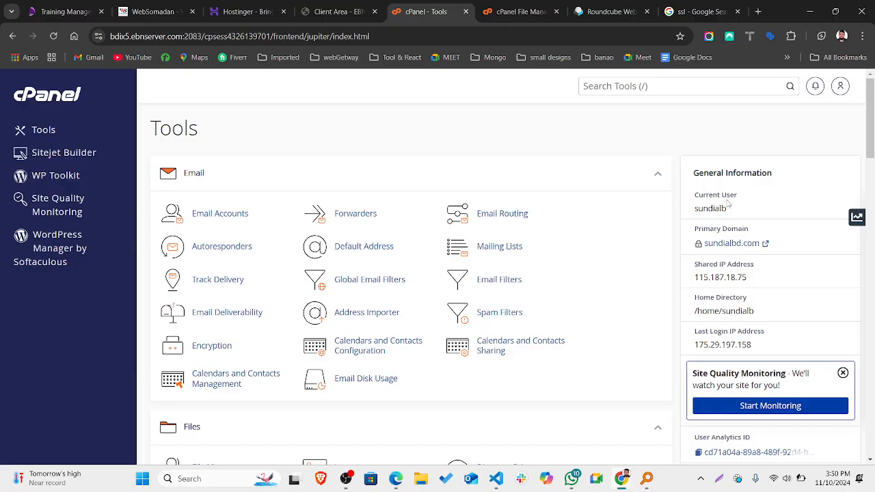
Highlight the Current User and Shared IP Address values in the General Information sidebar.
{"action": "left_click_drag", "start_coordinate": [697, 212], "coordinate": [728, 217]}
{"action": "left_click", "coordinate": [728, 217]}
{"action": "scroll", "coordinate": [728, 217], "scroll_direction": "down", "scroll_amount": 1}
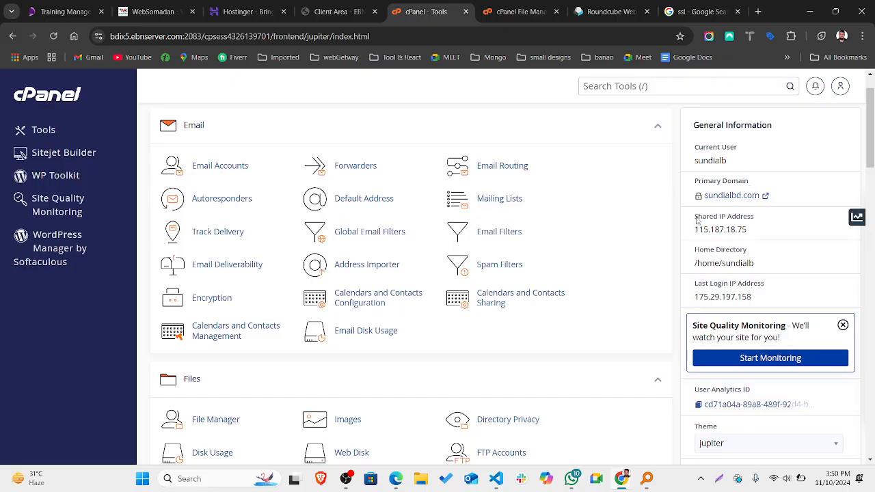
{"action": "left_click_drag", "start_coordinate": [696, 220], "coordinate": [759, 223]}
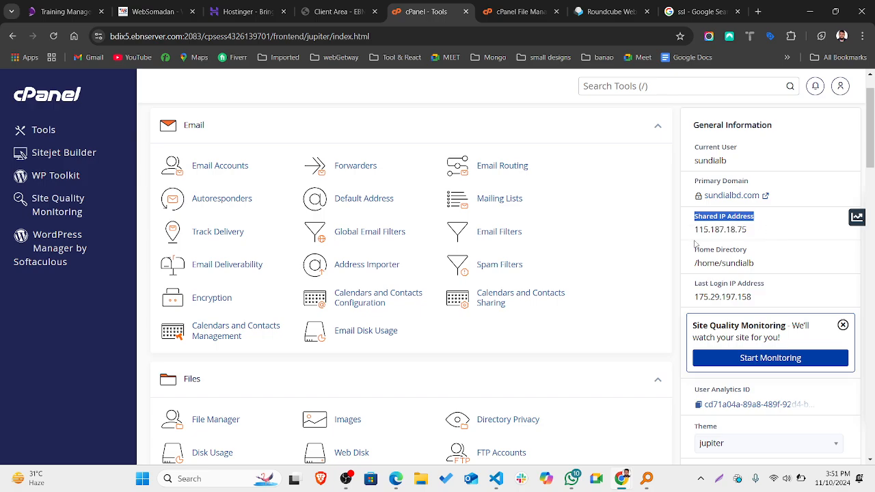
{"action": "left_click_drag", "start_coordinate": [695, 232], "coordinate": [753, 237]}
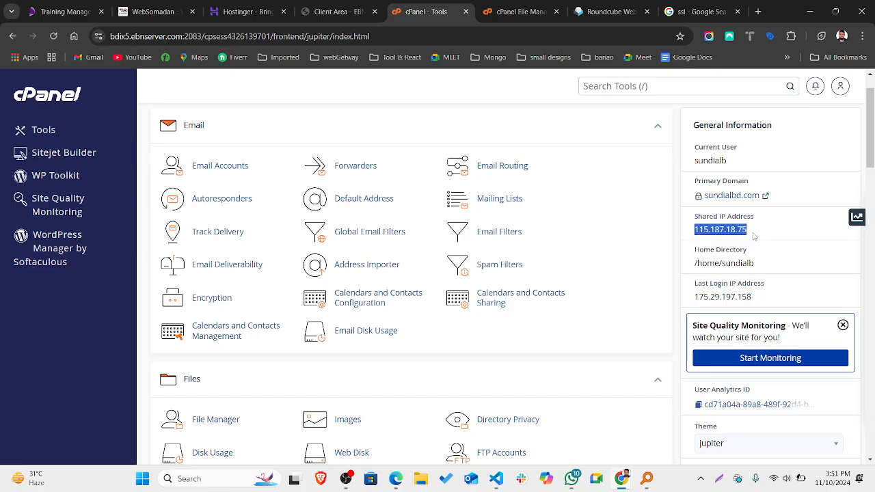
{"action": "left_click", "coordinate": [754, 236]}
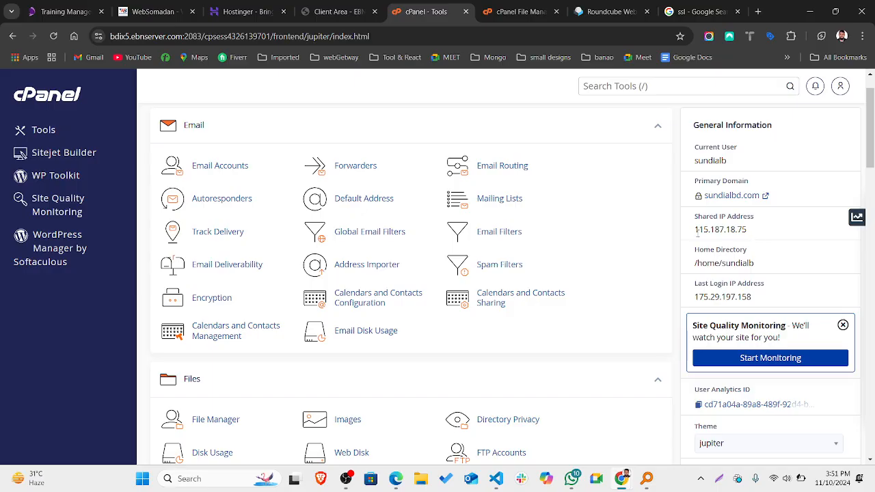
Highlight the Last Login IP, then scroll to Statistics showing 29.11 GB of 30 GB disk used.
{"action": "scroll", "coordinate": [729, 292], "scroll_direction": "down", "scroll_amount": 1}
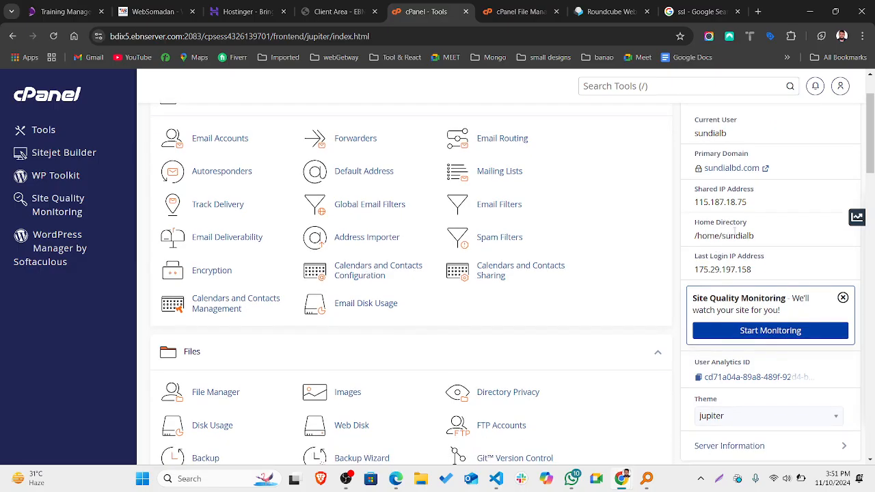
{"action": "scroll", "coordinate": [734, 231], "scroll_direction": "down", "scroll_amount": 1}
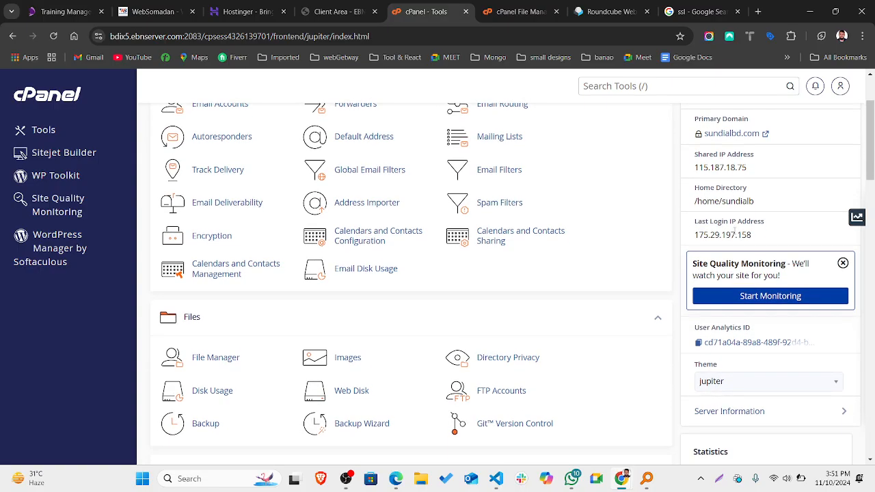
{"action": "scroll", "coordinate": [734, 231], "scroll_direction": "down", "scroll_amount": 1}
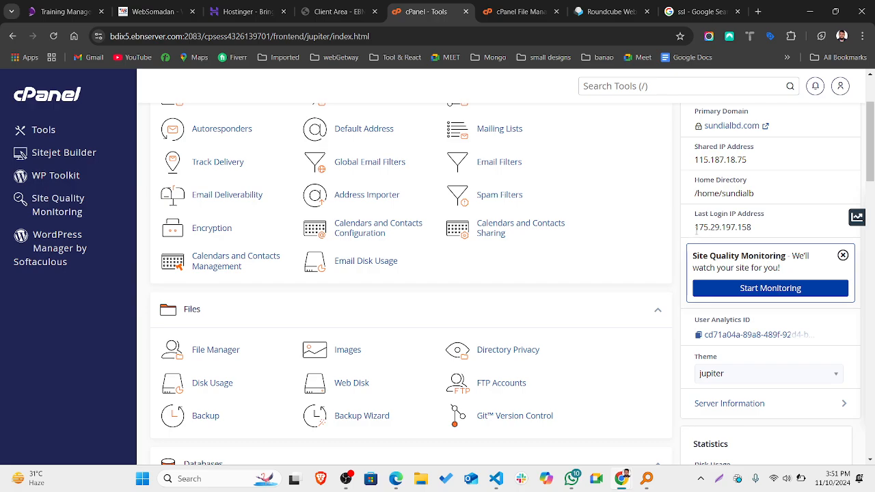
{"action": "left_click_drag", "start_coordinate": [694, 229], "coordinate": [764, 238]}
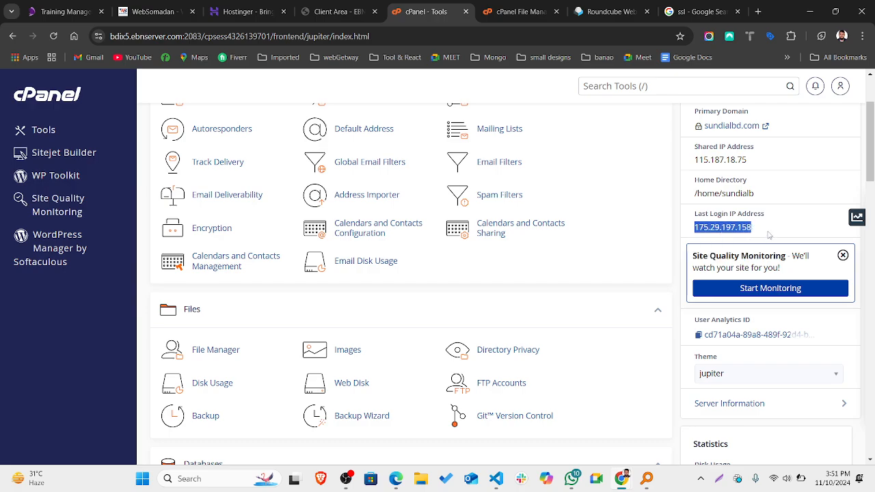
{"action": "left_click", "coordinate": [769, 235]}
{"action": "scroll", "coordinate": [769, 235], "scroll_direction": "down", "scroll_amount": 1}
{"action": "scroll", "coordinate": [769, 234], "scroll_direction": "down", "scroll_amount": 1}
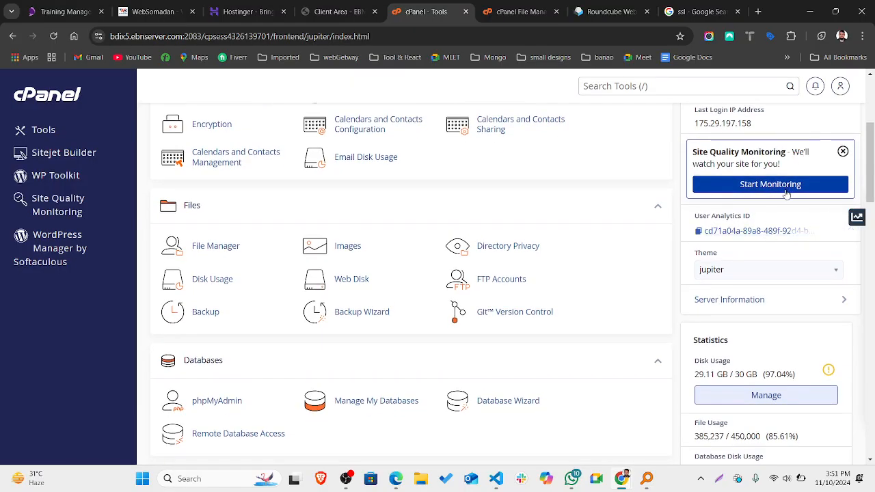
{"action": "scroll", "coordinate": [786, 194], "scroll_direction": "down", "scroll_amount": 1}
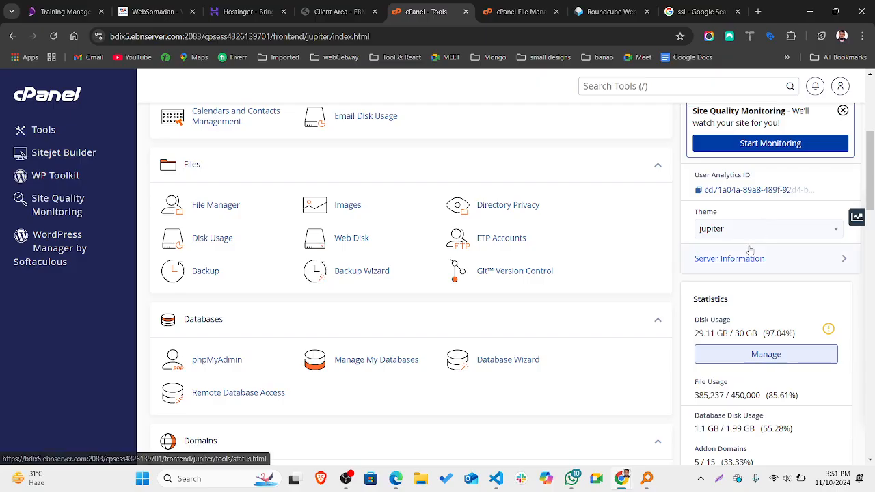
{"action": "scroll", "coordinate": [760, 227], "scroll_direction": "down", "scroll_amount": 1}
{"action": "left_click", "coordinate": [751, 199]}
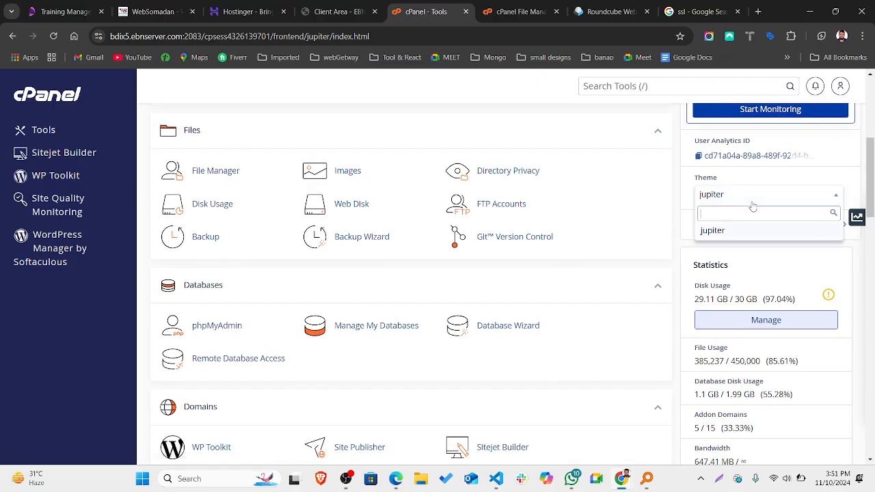
{"action": "left_click", "coordinate": [811, 262]}
{"action": "scroll", "coordinate": [809, 262], "scroll_direction": "down", "scroll_amount": 2}
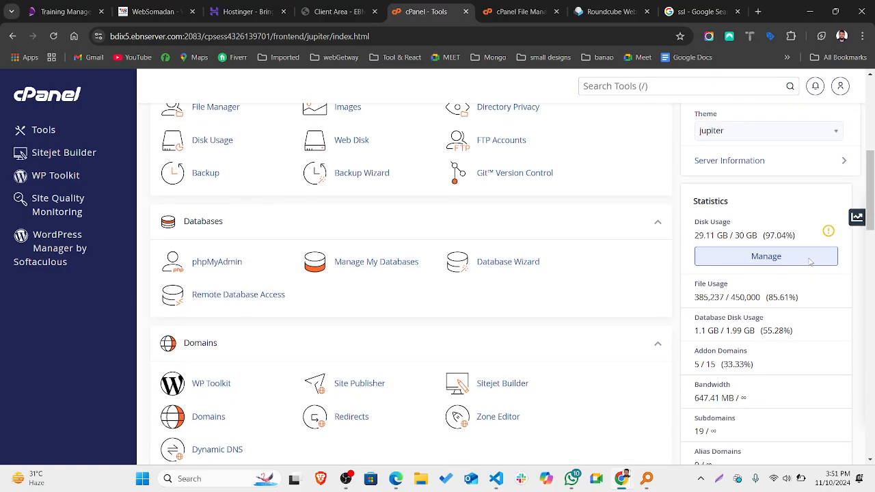
{"action": "left_click", "coordinate": [727, 161]}
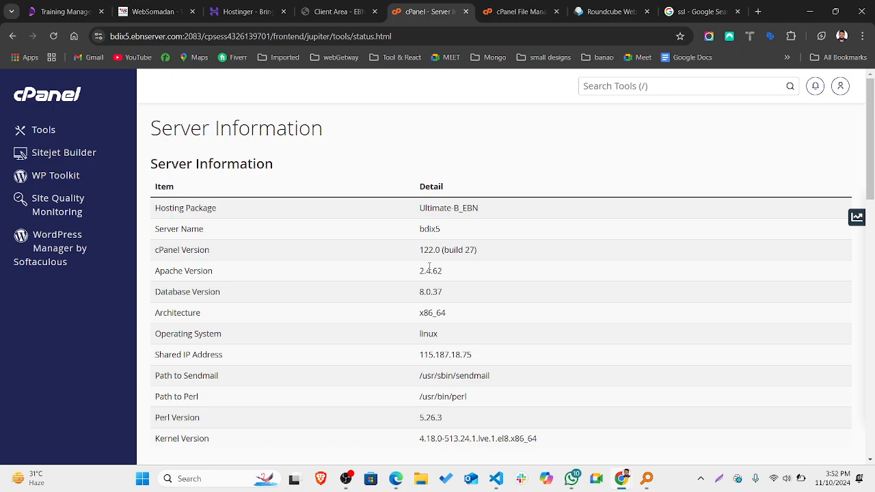
Scroll through the Server Information and Service Information tables, then go back to the Tools page.
{"action": "scroll", "coordinate": [430, 266], "scroll_direction": "down", "scroll_amount": 1}
{"action": "scroll", "coordinate": [429, 267], "scroll_direction": "down", "scroll_amount": 1}
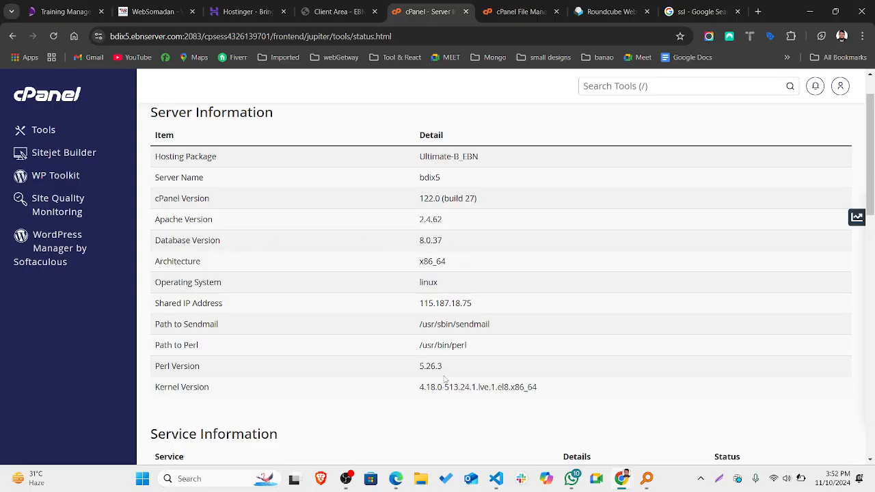
{"action": "scroll", "coordinate": [445, 380], "scroll_direction": "down", "scroll_amount": 1}
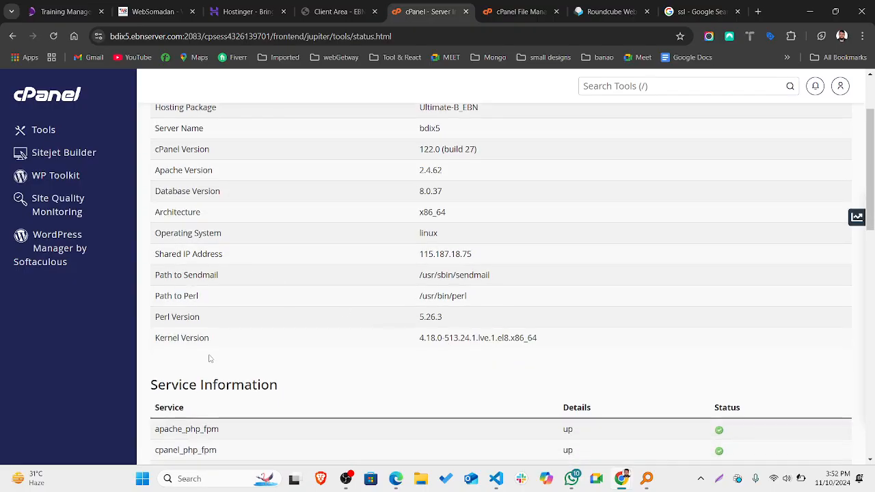
{"action": "scroll", "coordinate": [210, 358], "scroll_direction": "down", "scroll_amount": 2}
{"action": "scroll", "coordinate": [210, 358], "scroll_direction": "down", "scroll_amount": 1}
{"action": "scroll", "coordinate": [209, 358], "scroll_direction": "down", "scroll_amount": 6}
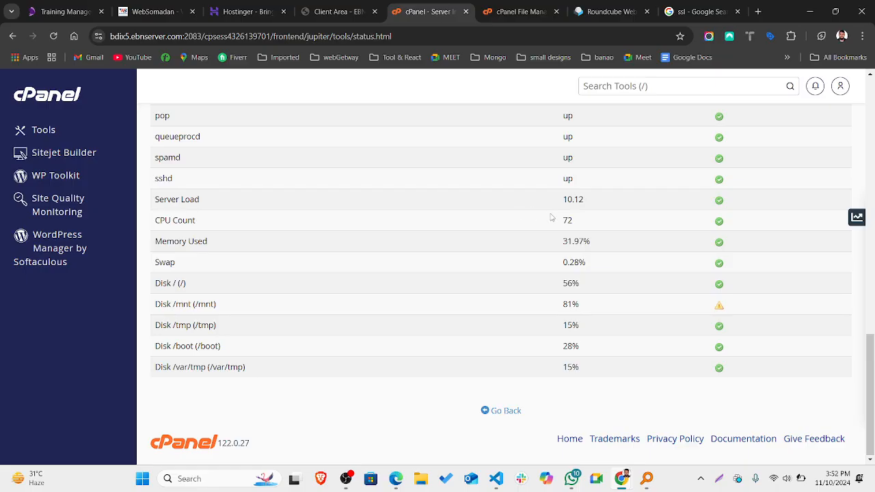
{"action": "scroll", "coordinate": [557, 221], "scroll_direction": "up", "scroll_amount": 1}
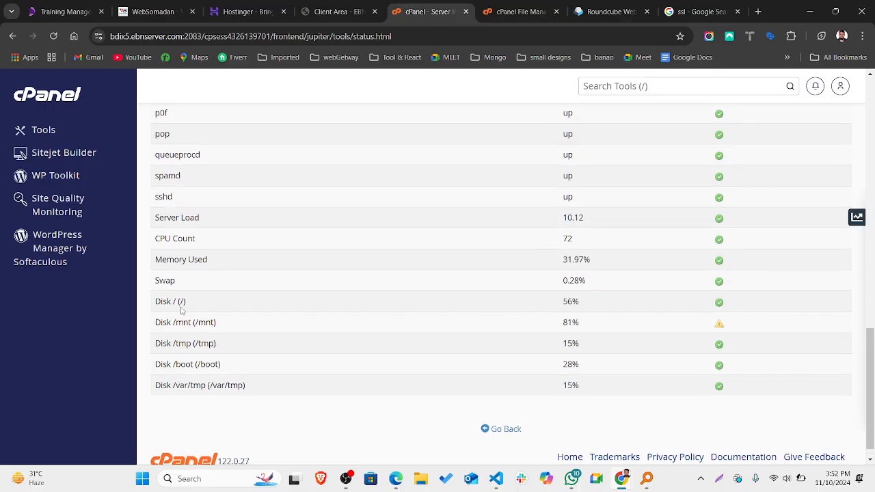
{"action": "scroll", "coordinate": [597, 305], "scroll_direction": "up", "scroll_amount": 6}
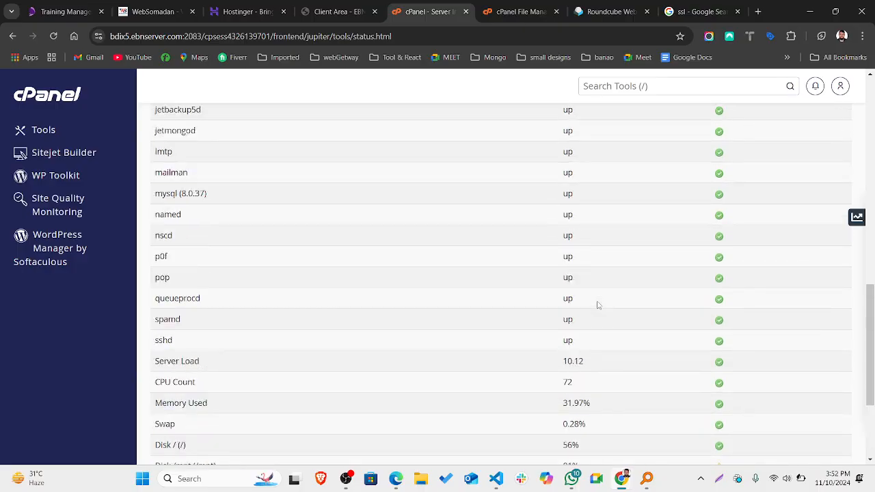
{"action": "scroll", "coordinate": [520, 244], "scroll_direction": "up", "scroll_amount": 7}
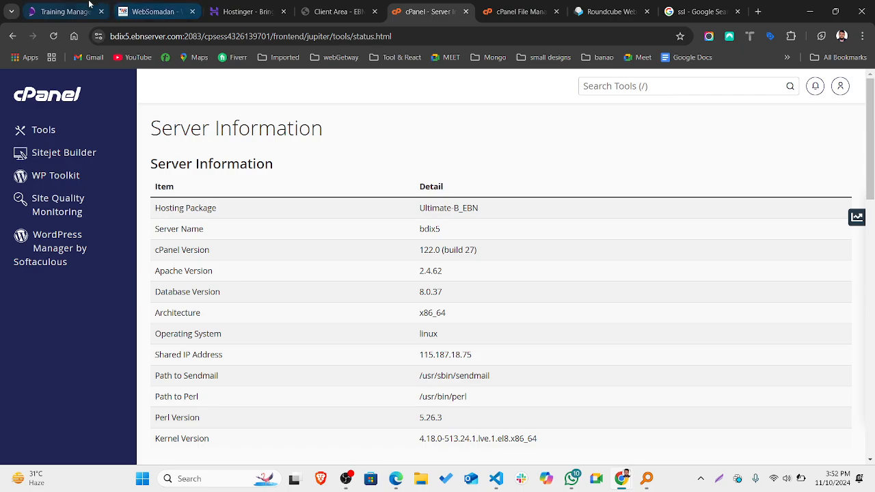
{"action": "left_click", "coordinate": [10, 37]}
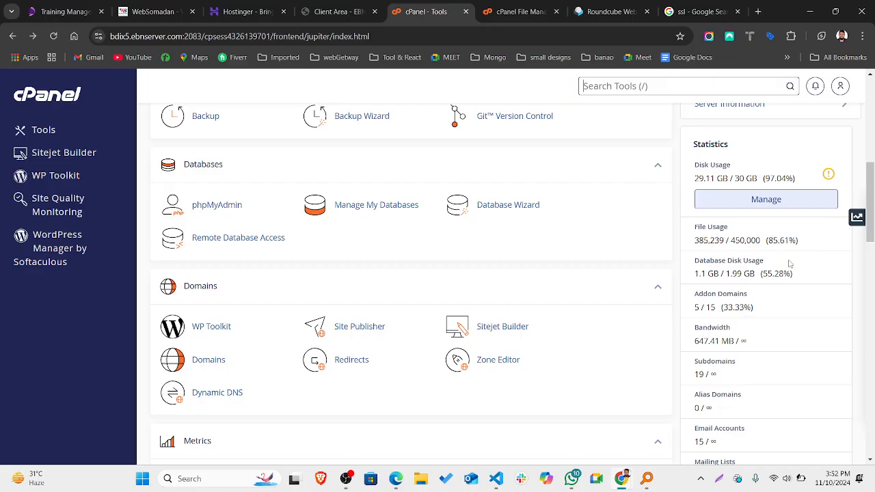
{"action": "scroll", "coordinate": [795, 323], "scroll_direction": "down", "scroll_amount": 1}
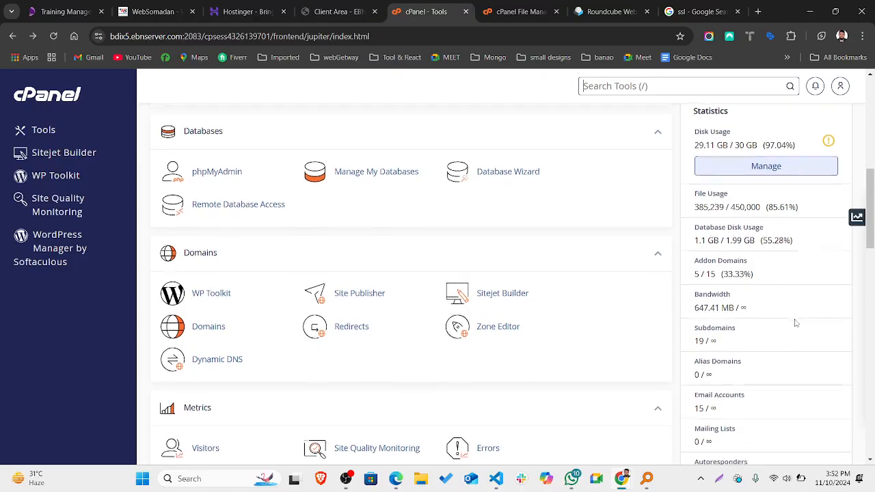
{"action": "scroll", "coordinate": [795, 323], "scroll_direction": "down", "scroll_amount": 1}
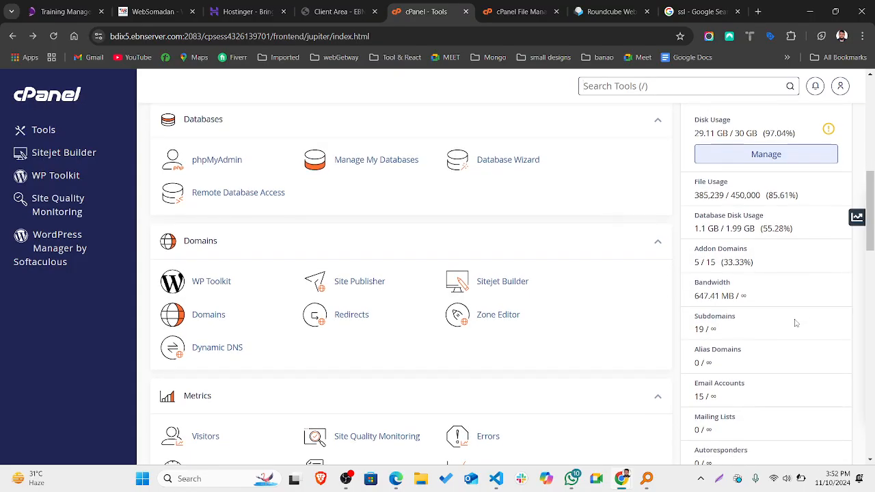
{"action": "scroll", "coordinate": [794, 322], "scroll_direction": "down", "scroll_amount": 1}
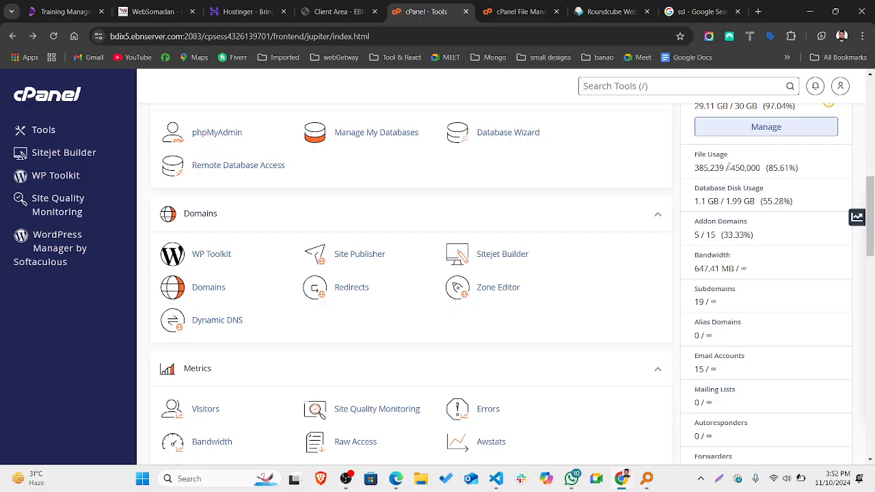
{"action": "left_click_drag", "start_coordinate": [730, 167], "coordinate": [741, 167]}
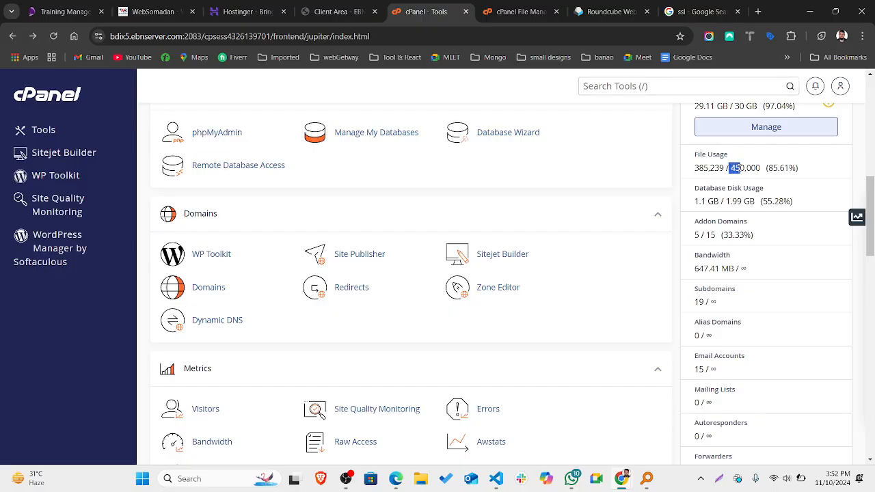
{"action": "left_click", "coordinate": [733, 168]}
{"action": "left_click_drag", "start_coordinate": [695, 171], "coordinate": [700, 170]}
{"action": "left_click", "coordinate": [700, 169]}
{"action": "scroll", "coordinate": [780, 171], "scroll_direction": "up", "scroll_amount": 1}
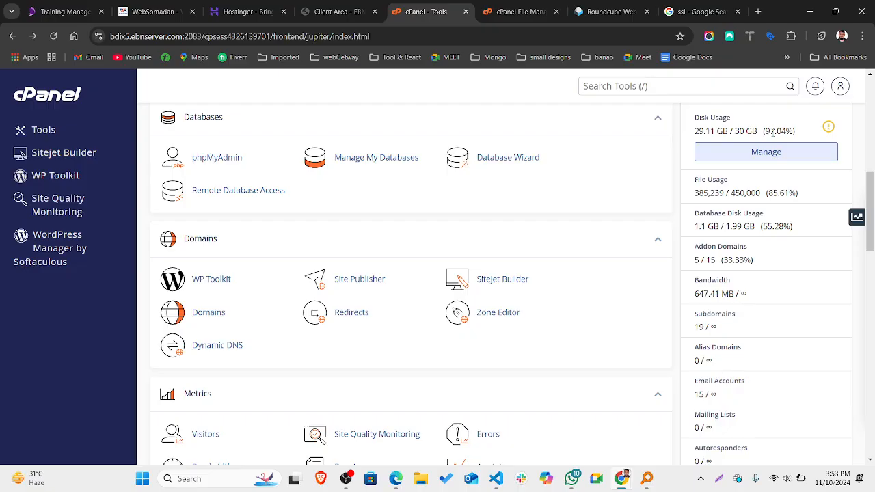
{"action": "scroll", "coordinate": [772, 133], "scroll_direction": "down", "scroll_amount": 1}
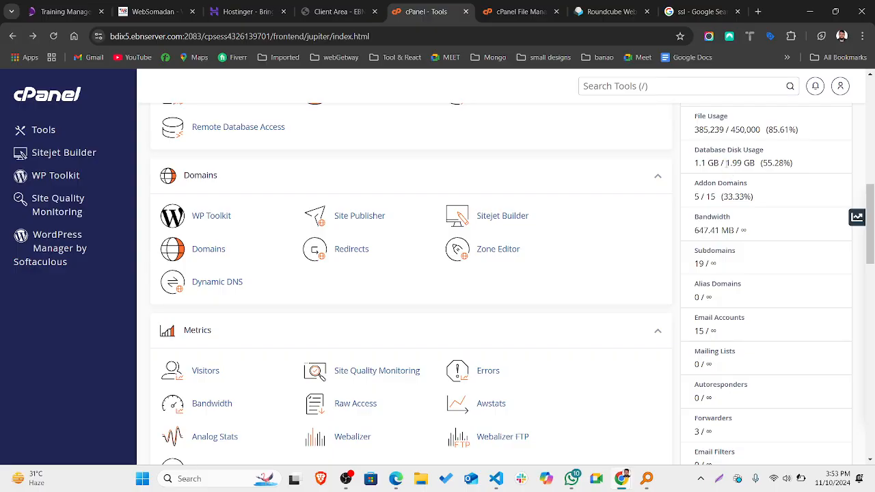
{"action": "double_click", "coordinate": [733, 163]}
{"action": "scroll", "coordinate": [723, 228], "scroll_direction": "down", "scroll_amount": 1}
{"action": "left_click", "coordinate": [722, 229]}
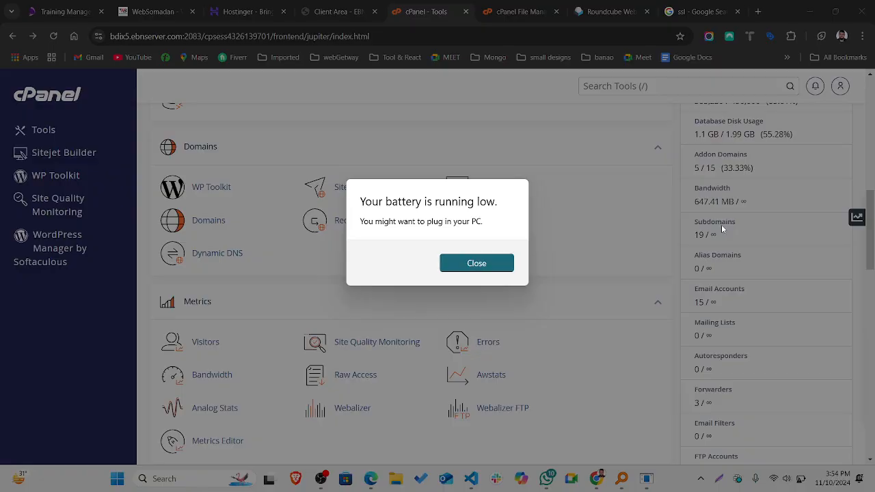
Close the Windows low-battery warning dialog.
{"action": "left_click", "coordinate": [488, 268]}
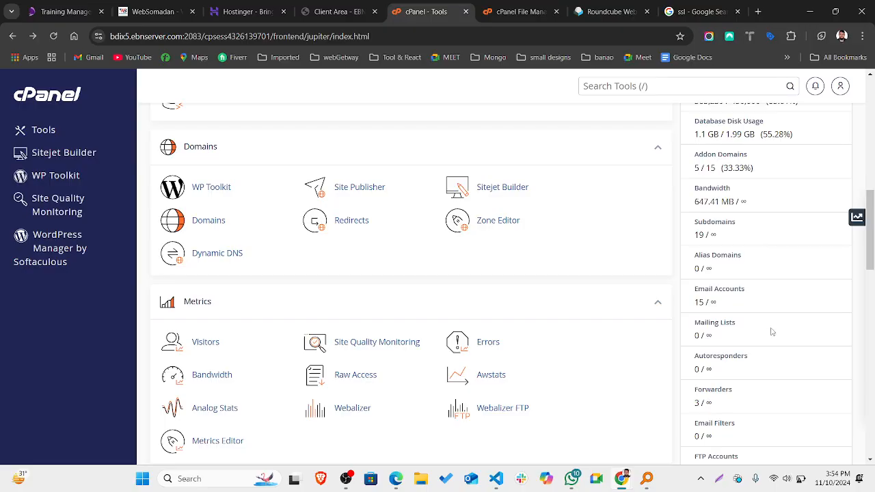
{"action": "scroll", "coordinate": [771, 331], "scroll_direction": "down", "scroll_amount": 1}
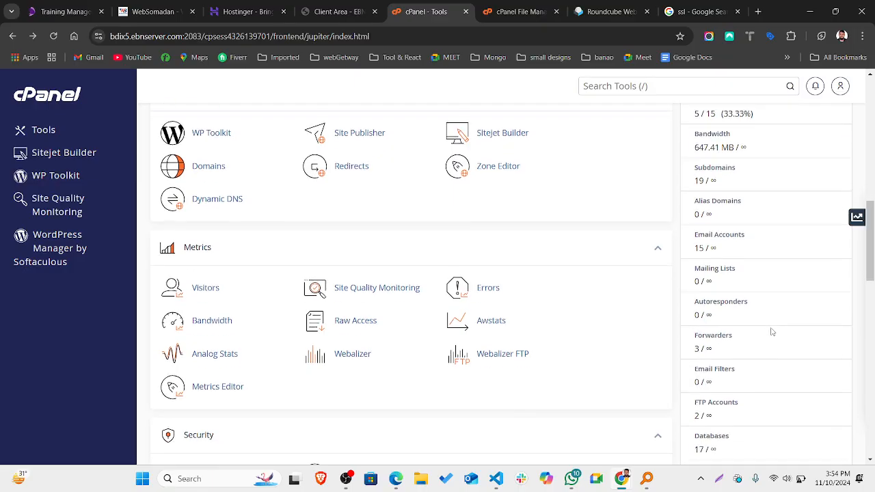
{"action": "scroll", "coordinate": [771, 332], "scroll_direction": "up", "scroll_amount": 1}
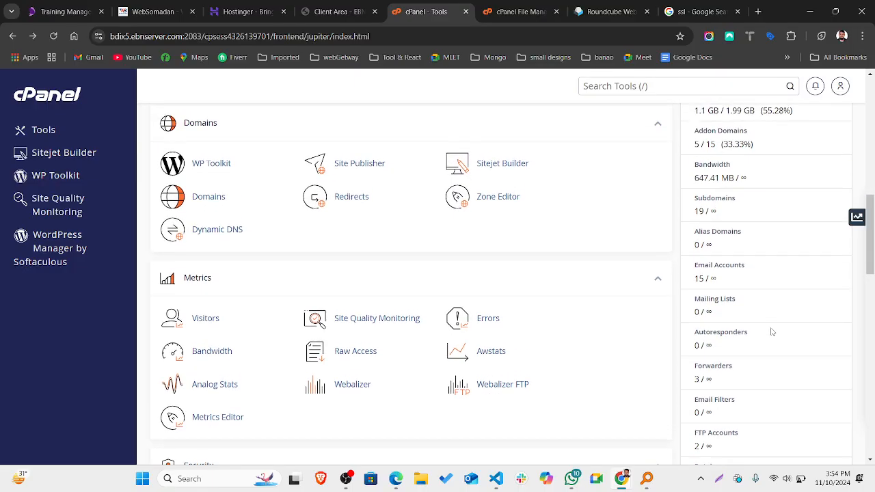
{"action": "scroll", "coordinate": [770, 332], "scroll_direction": "down", "scroll_amount": 1}
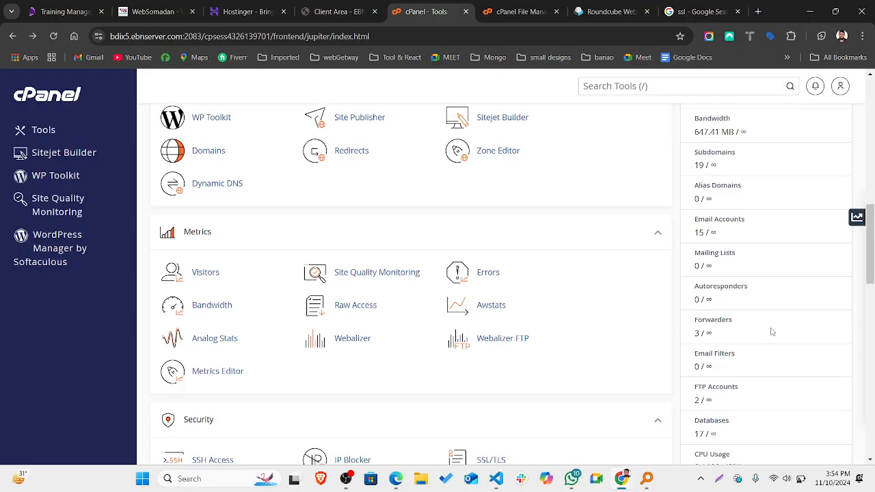
{"action": "scroll", "coordinate": [770, 332], "scroll_direction": "up", "scroll_amount": 3}
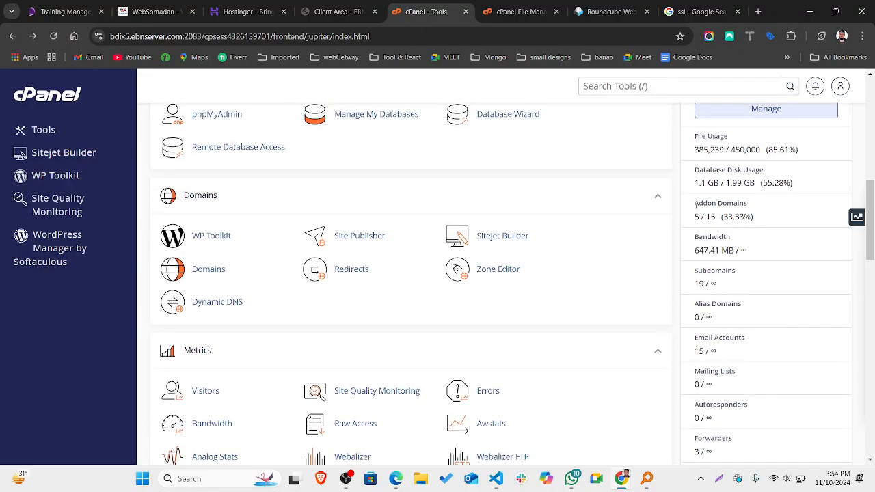
{"action": "left_click_drag", "start_coordinate": [696, 204], "coordinate": [750, 199]}
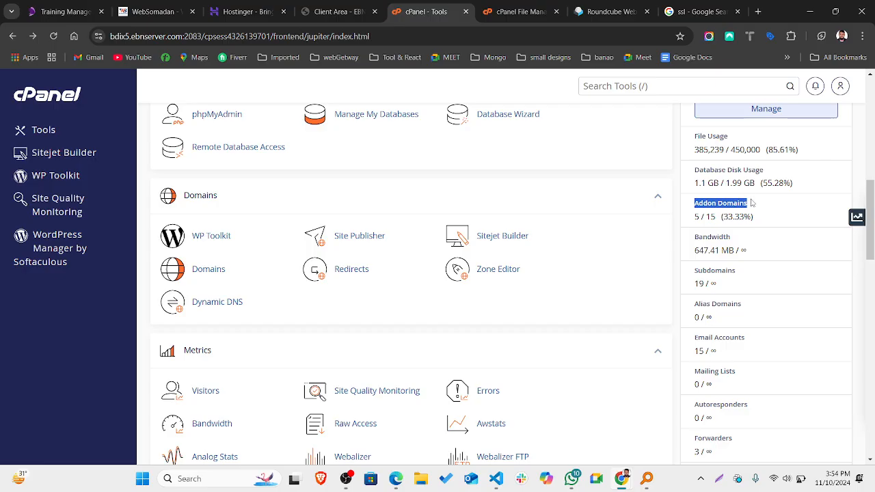
{"action": "left_click", "coordinate": [751, 202]}
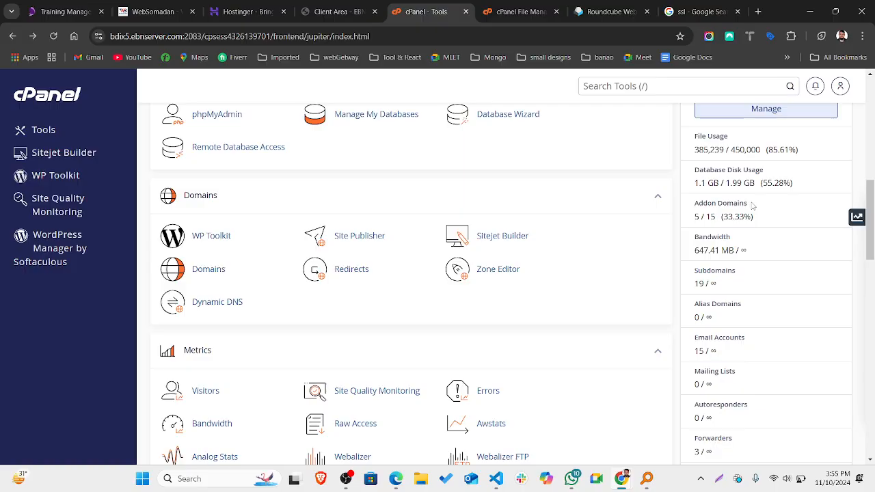
{"action": "scroll", "coordinate": [752, 206], "scroll_direction": "up", "scroll_amount": 1}
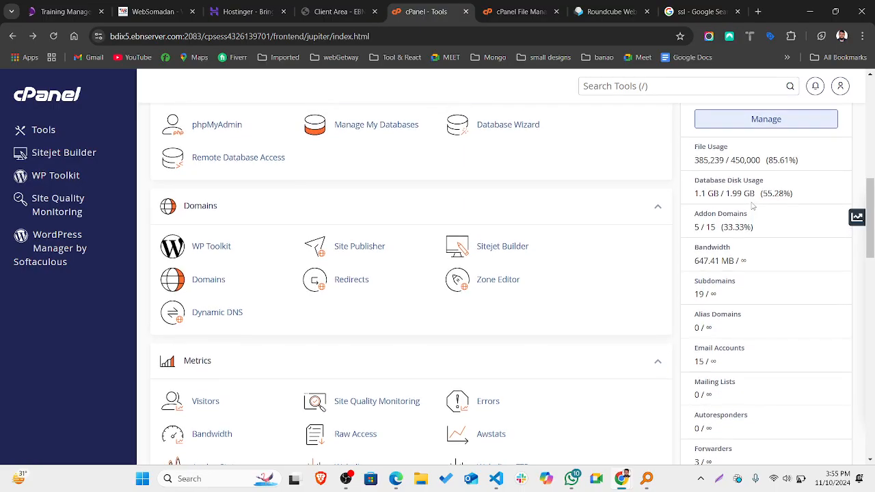
{"action": "scroll", "coordinate": [753, 206], "scroll_direction": "down", "scroll_amount": 1}
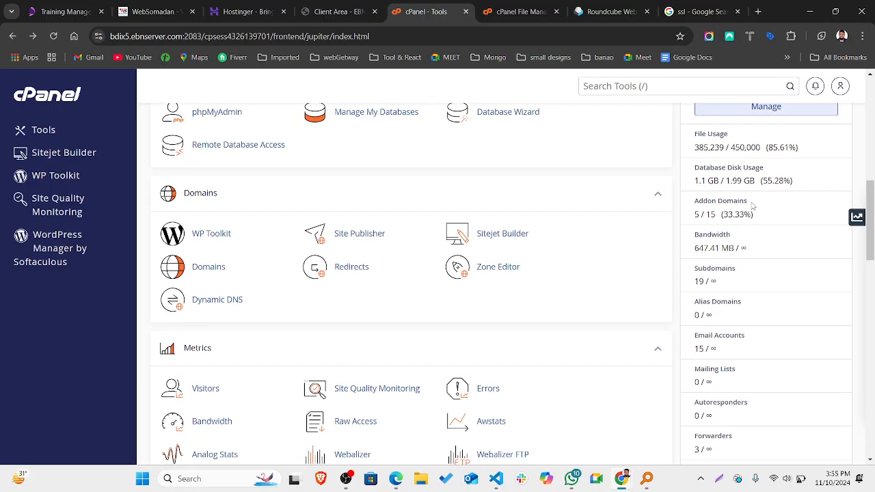
{"action": "scroll", "coordinate": [752, 206], "scroll_direction": "up", "scroll_amount": 1}
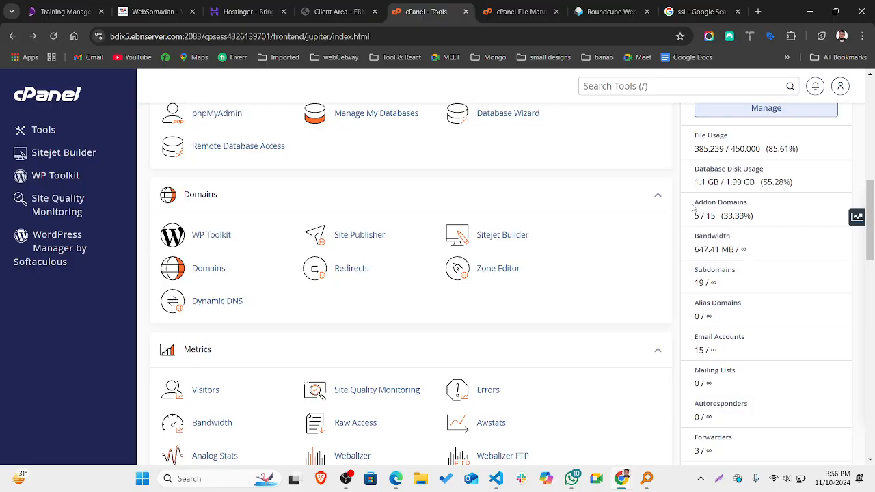
{"action": "left_click_drag", "start_coordinate": [693, 207], "coordinate": [752, 203]}
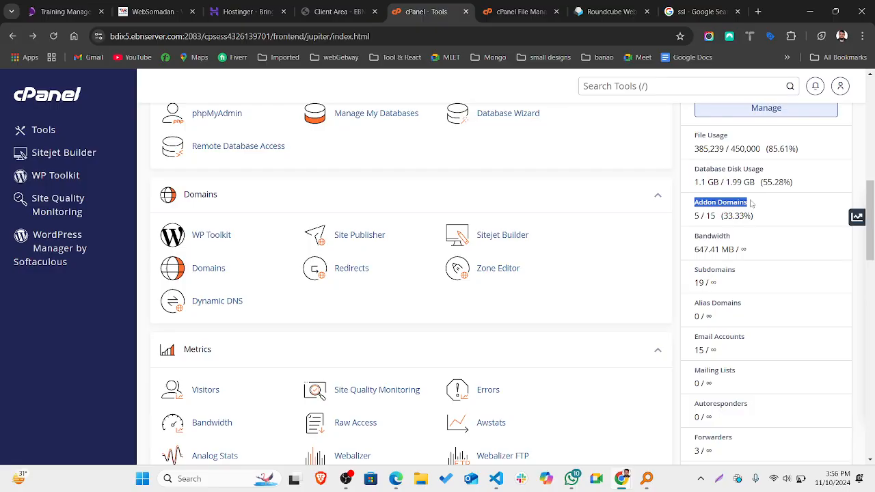
{"action": "left_click", "coordinate": [751, 203]}
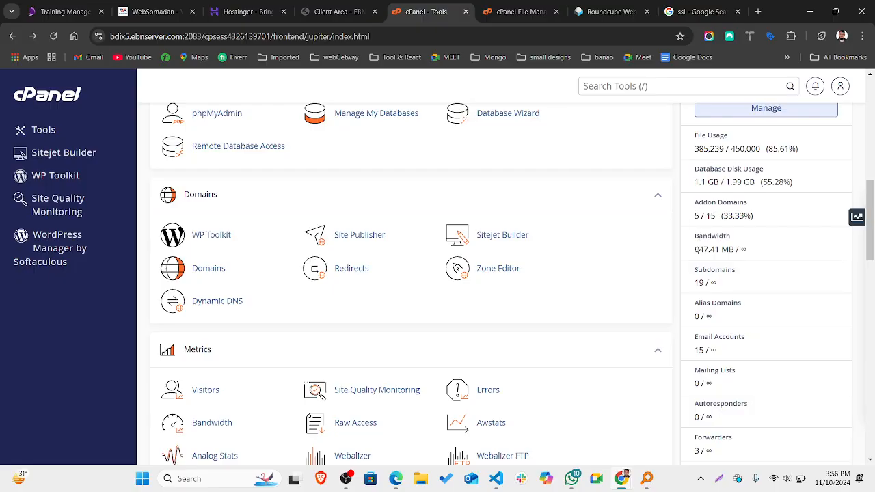
{"action": "left_click_drag", "start_coordinate": [741, 250], "coordinate": [748, 252]}
{"action": "left_click", "coordinate": [751, 252]}
{"action": "left_click_drag", "start_coordinate": [695, 249], "coordinate": [716, 249]}
{"action": "left_click", "coordinate": [717, 248]}
{"action": "scroll", "coordinate": [723, 284], "scroll_direction": "down", "scroll_amount": 1}
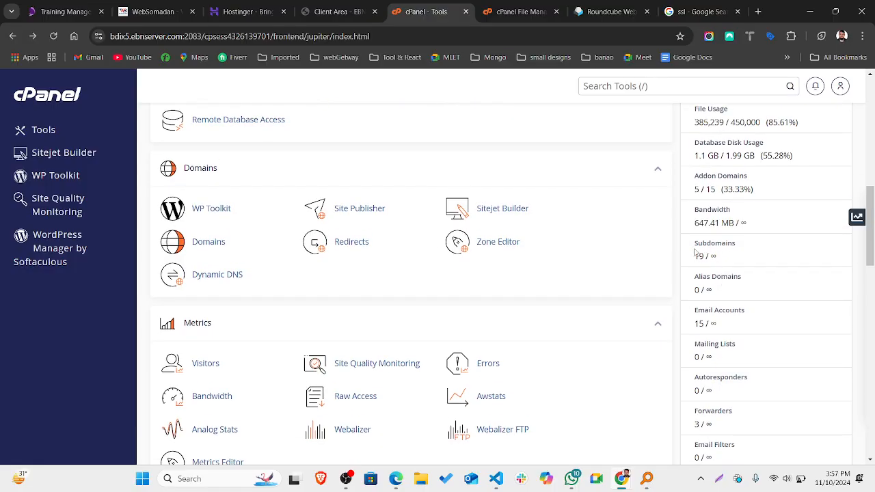
{"action": "left_click_drag", "start_coordinate": [704, 257], "coordinate": [694, 257]}
{"action": "left_click", "coordinate": [729, 288]}
{"action": "scroll", "coordinate": [729, 288], "scroll_direction": "down", "scroll_amount": 4}
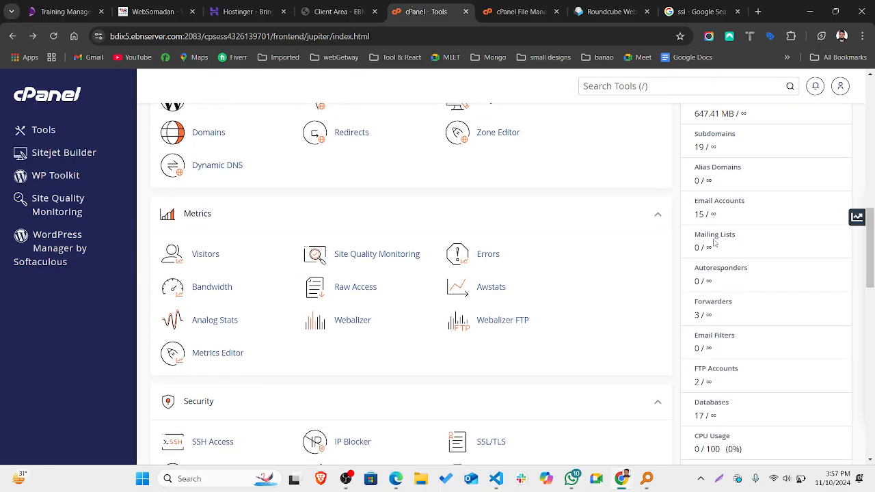
{"action": "left_click_drag", "start_coordinate": [704, 211], "coordinate": [692, 215]}
{"action": "scroll", "coordinate": [703, 283], "scroll_direction": "down", "scroll_amount": 1}
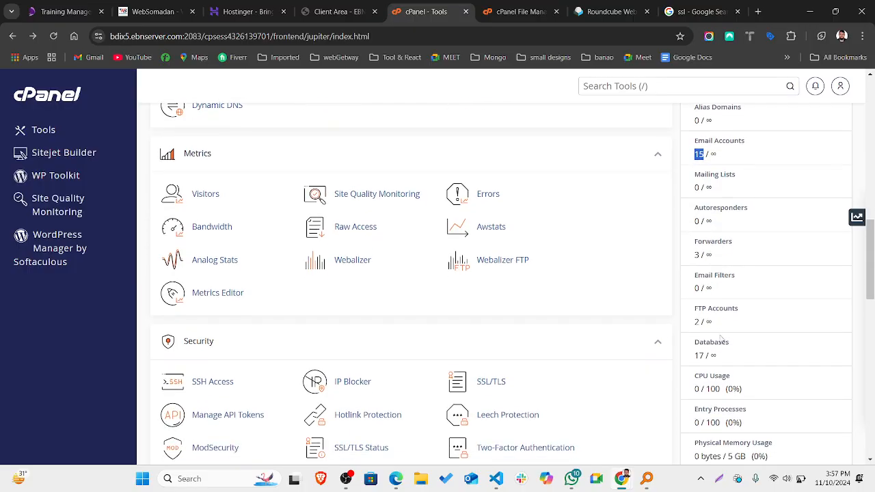
{"action": "scroll", "coordinate": [720, 334], "scroll_direction": "down", "scroll_amount": 1}
{"action": "scroll", "coordinate": [720, 333], "scroll_direction": "down", "scroll_amount": 1}
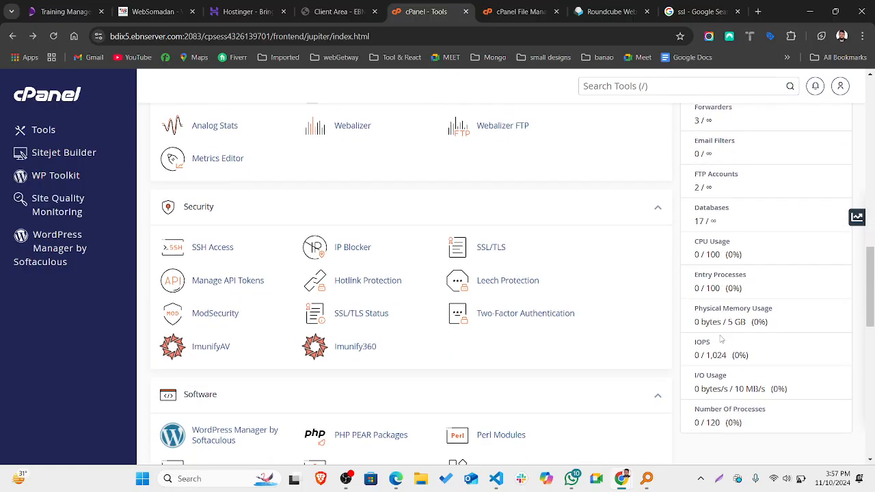
{"action": "left_click_drag", "start_coordinate": [696, 226], "coordinate": [705, 221]}
{"action": "scroll", "coordinate": [731, 311], "scroll_direction": "down", "scroll_amount": 1}
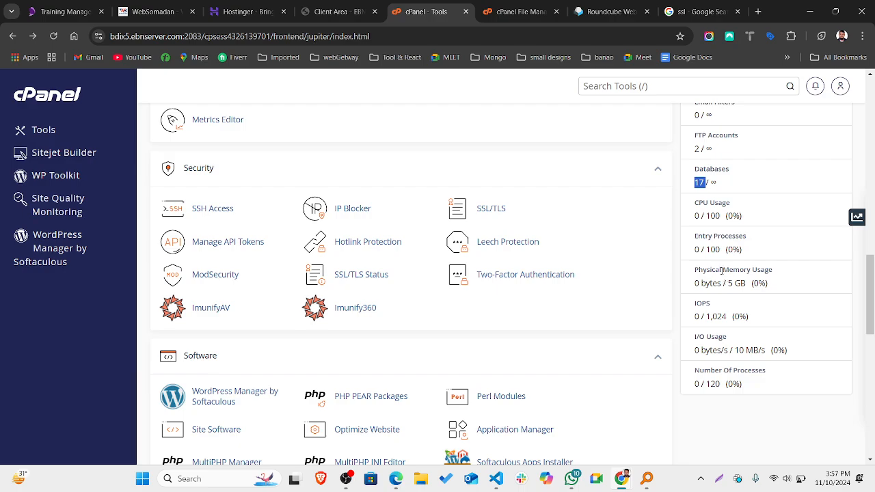
{"action": "left_click_drag", "start_coordinate": [722, 270], "coordinate": [748, 273]}
{"action": "left_click", "coordinate": [748, 273]}
{"action": "scroll", "coordinate": [718, 300], "scroll_direction": "up", "scroll_amount": 1}
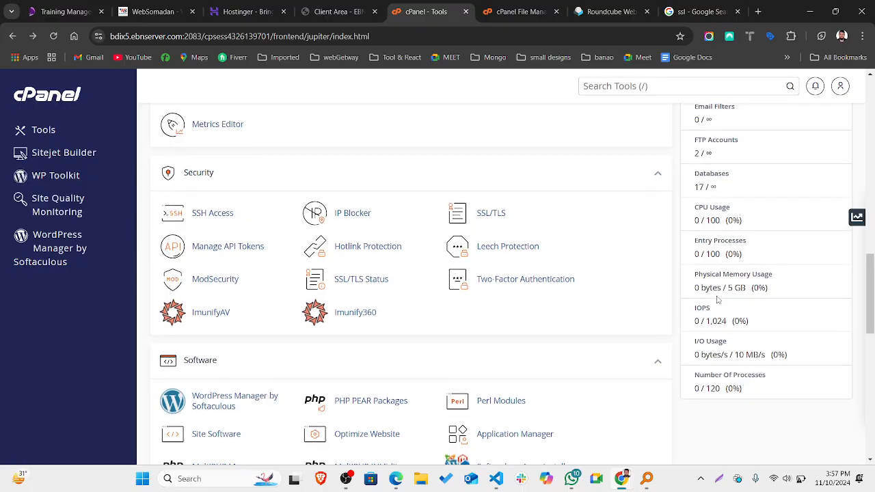
{"action": "scroll", "coordinate": [717, 299], "scroll_direction": "up", "scroll_amount": 2}
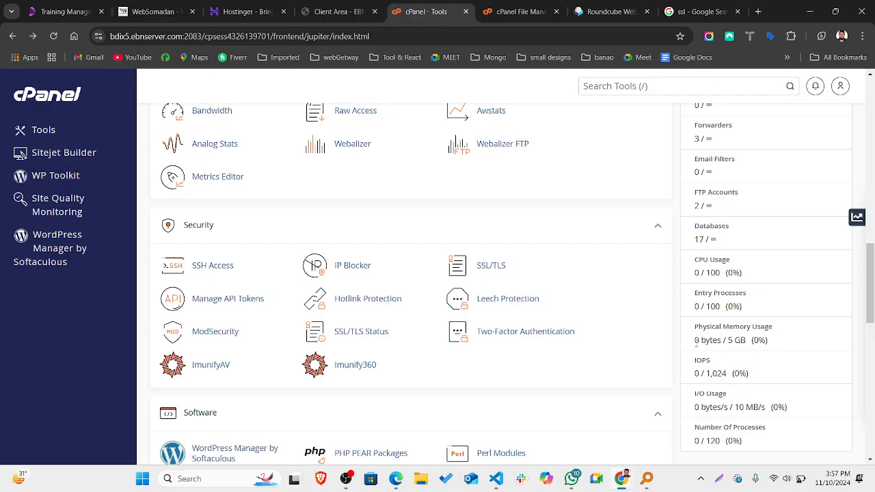
{"action": "left_click_drag", "start_coordinate": [696, 341], "coordinate": [702, 350]}
{"action": "scroll", "coordinate": [702, 351], "scroll_direction": "up", "scroll_amount": 6}
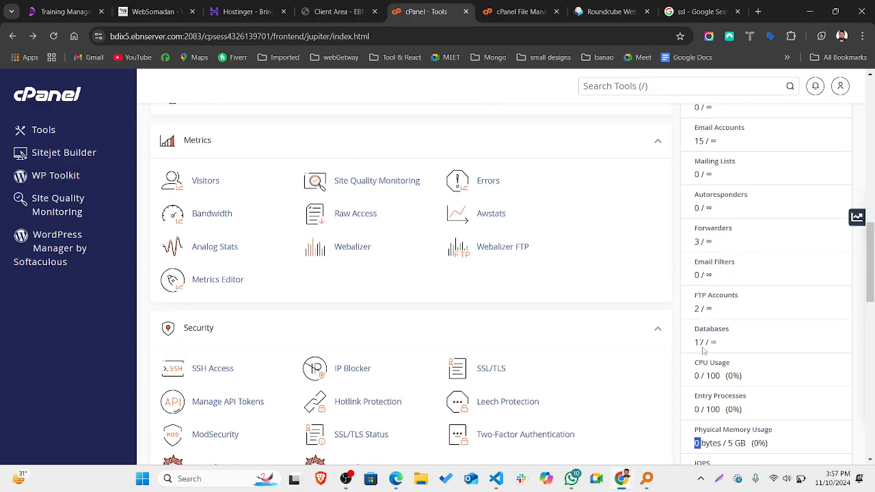
Scroll up to Server Information, then down to Softaculous Apps Installer reporting 2 updates available.
{"action": "scroll", "coordinate": [702, 351], "scroll_direction": "up", "scroll_amount": 2}
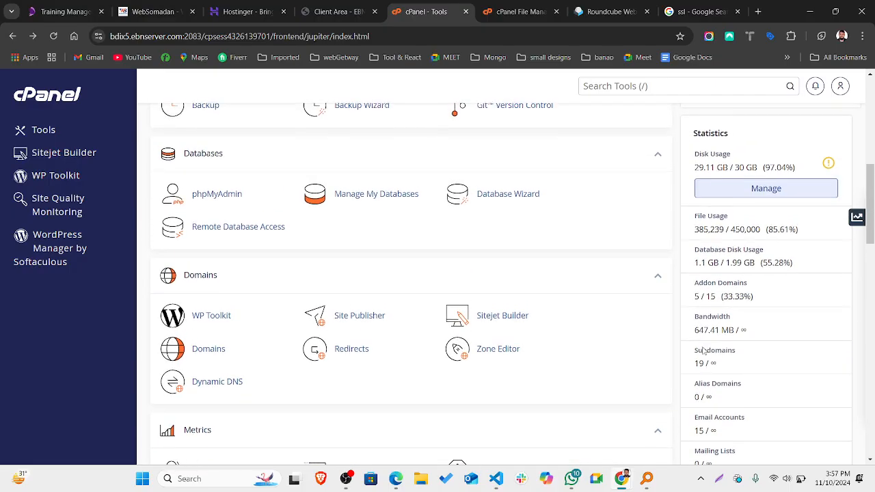
{"action": "scroll", "coordinate": [702, 349], "scroll_direction": "up", "scroll_amount": 1}
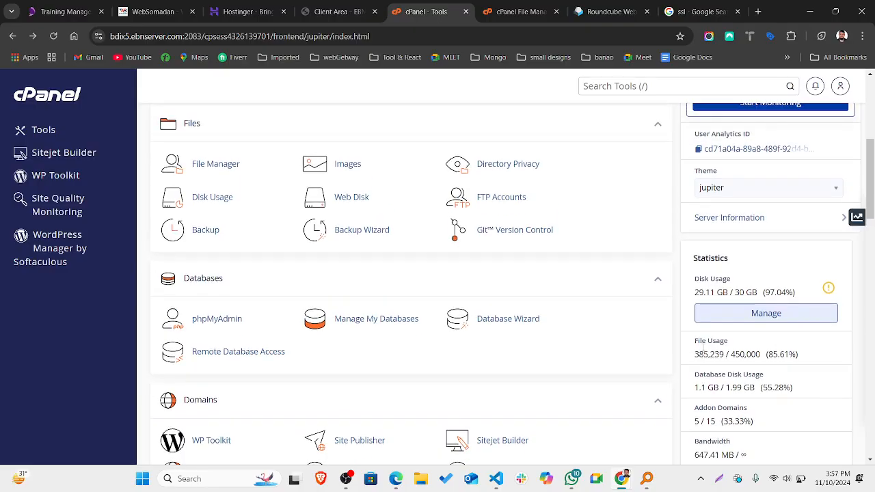
{"action": "scroll", "coordinate": [702, 351], "scroll_direction": "up", "scroll_amount": 2}
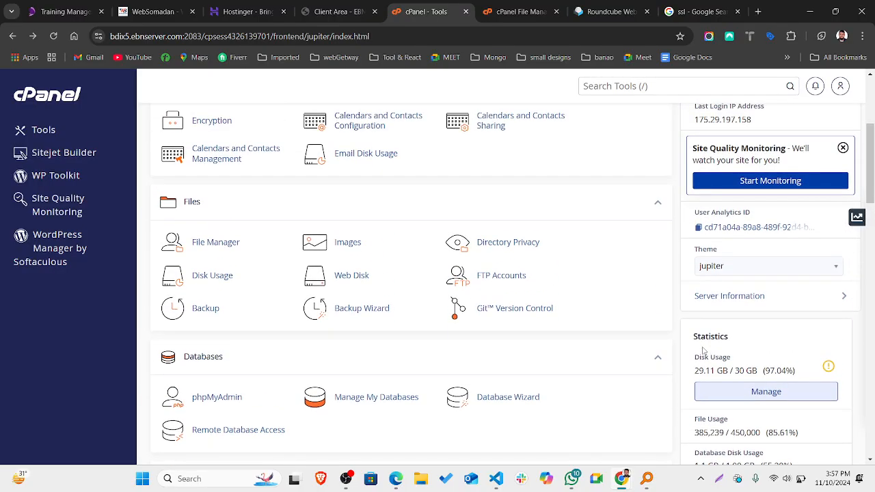
{"action": "scroll", "coordinate": [543, 273], "scroll_direction": "down", "scroll_amount": 15}
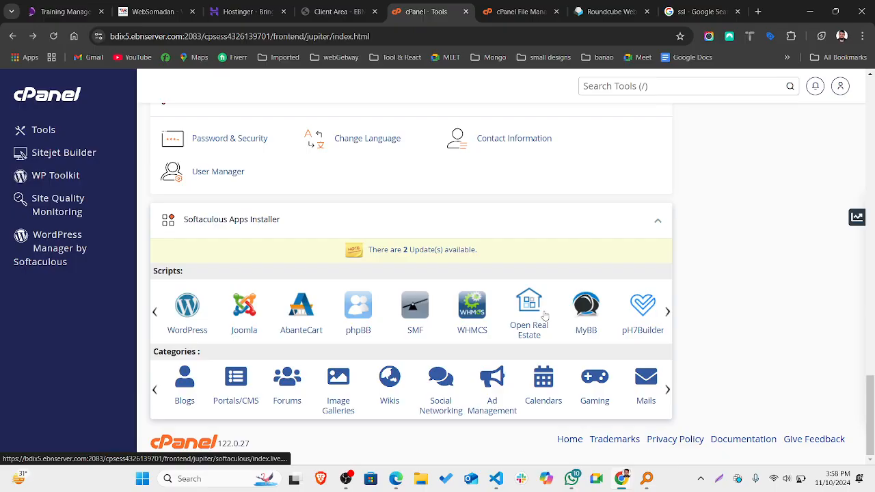
Bring VS Code forward, minimise it, then switch to the OBS recorder from the taskbar.
{"action": "left_click", "coordinate": [497, 487]}
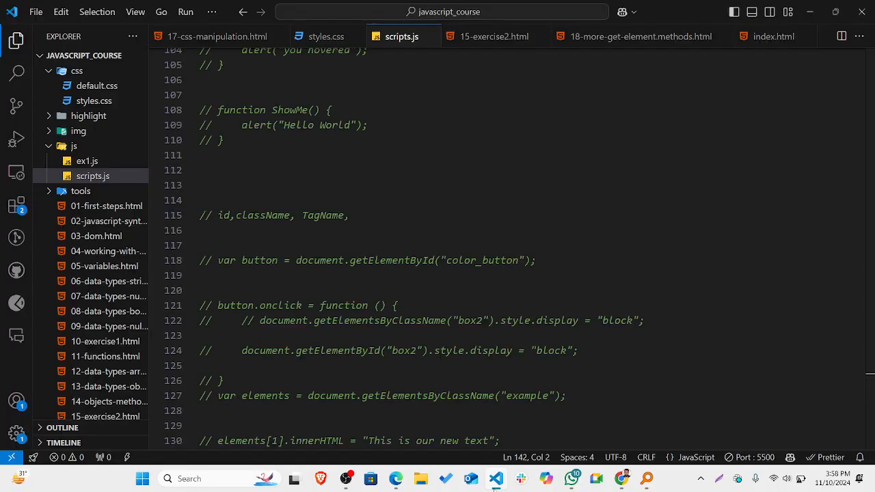
{"action": "left_click", "coordinate": [497, 486]}
{"action": "left_click", "coordinate": [347, 481]}
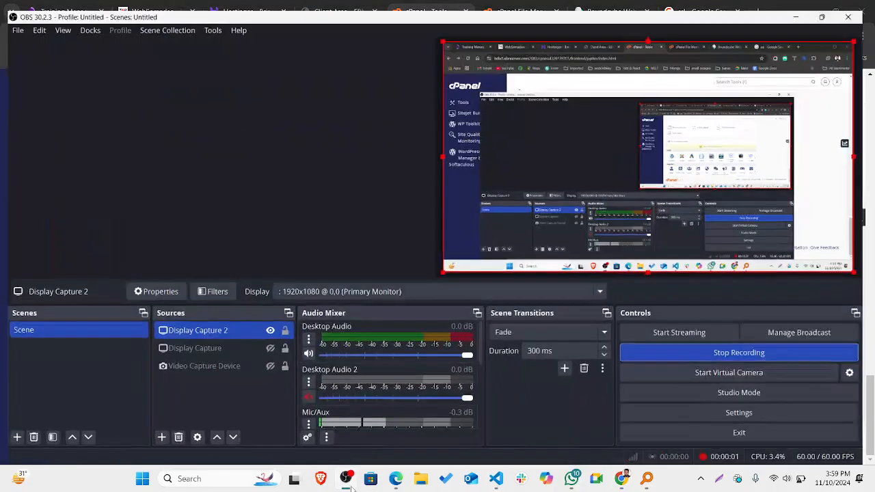